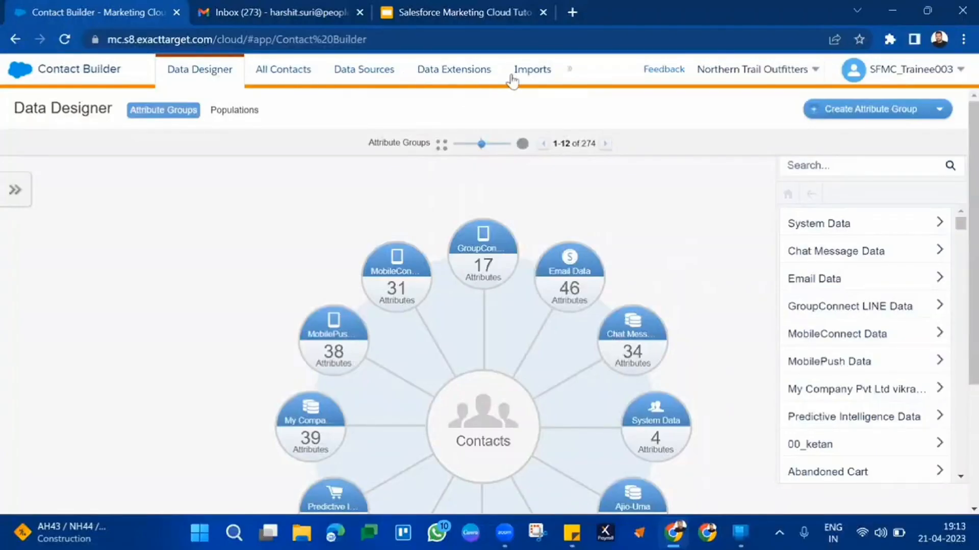
Find the folder containing "36" in the Data Extensions tree and open Batch36DataExtension
left_click(438, 75)
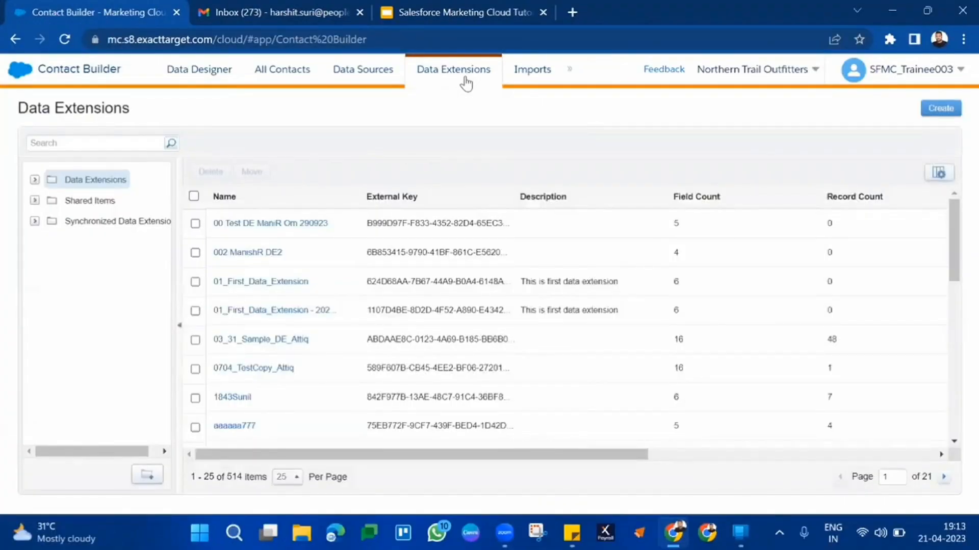
left_click(34, 180)
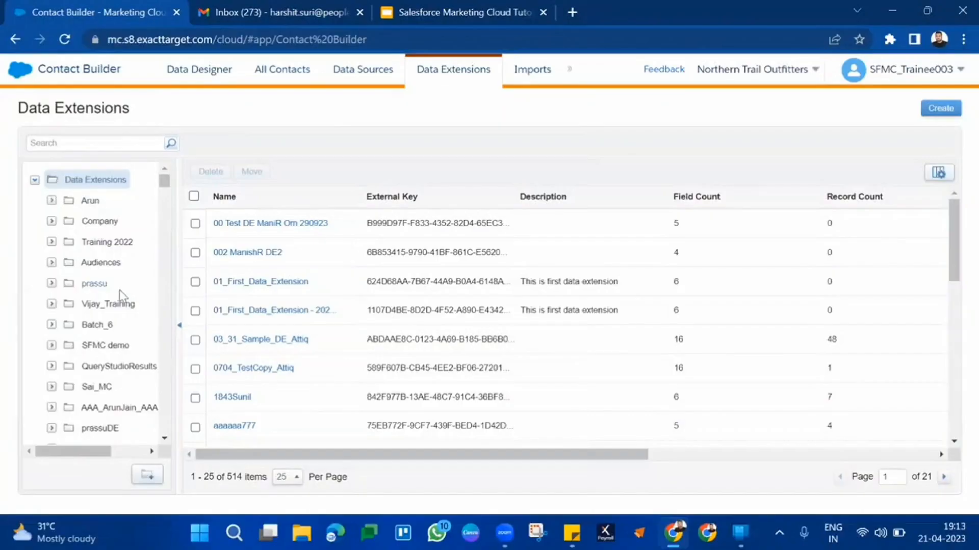
key("ctrl+f")
type("B36")
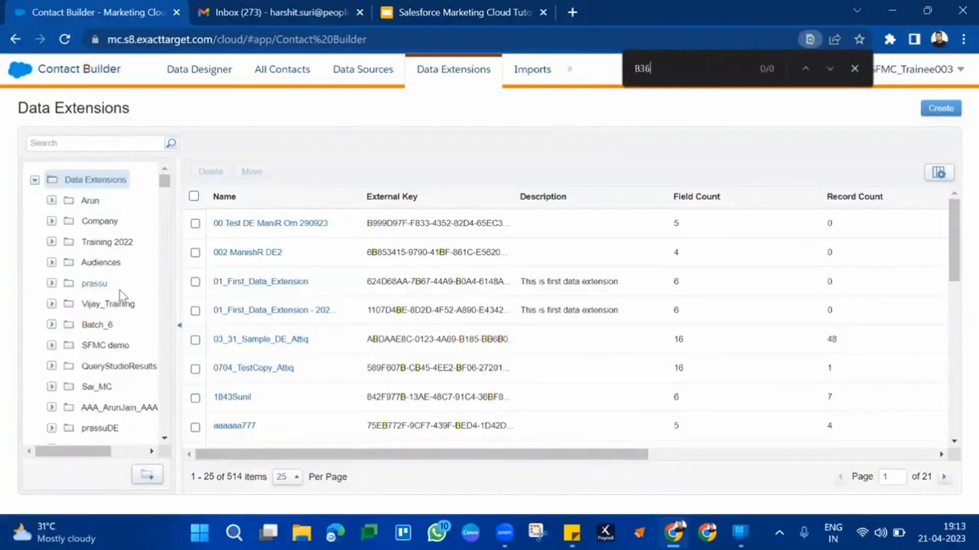
key("BackSpace")
key("BackSpace")
key("BackSpace")
type("36")
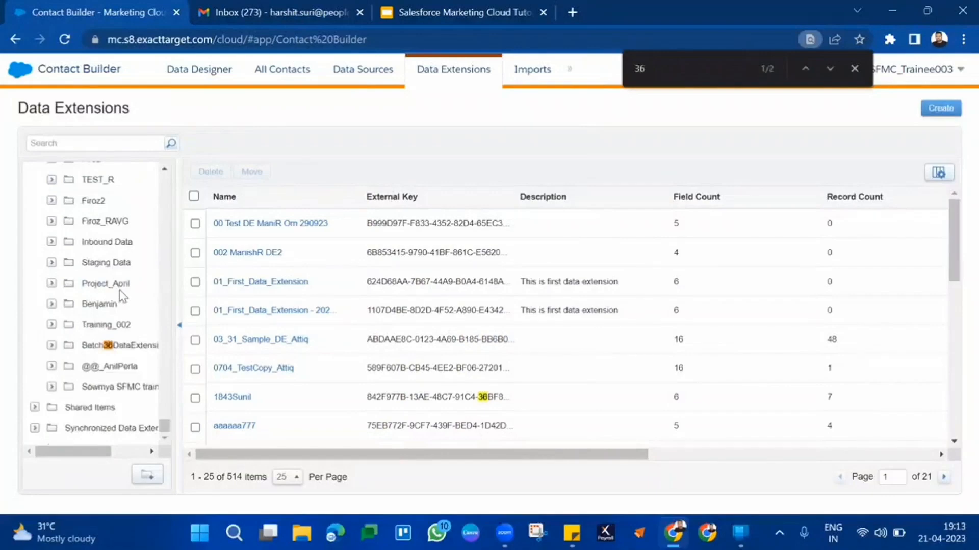
left_click(111, 345)
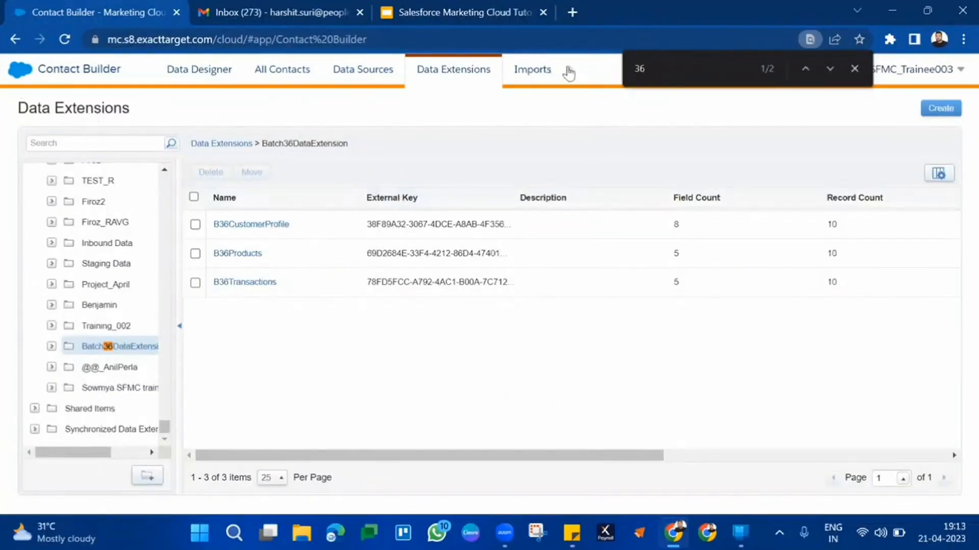
mouse_move(568, 73)
left_click(885, 76)
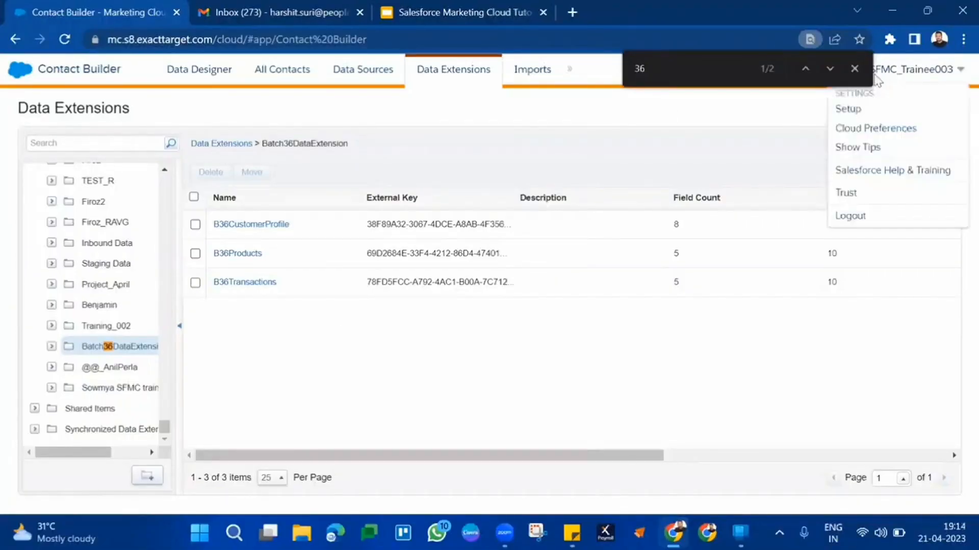
left_click(853, 69)
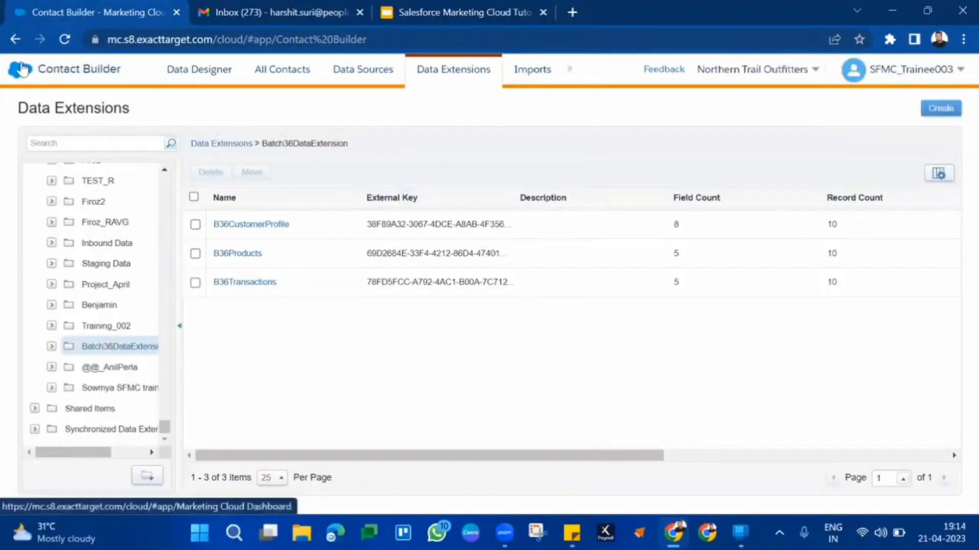
mouse_move(21, 69)
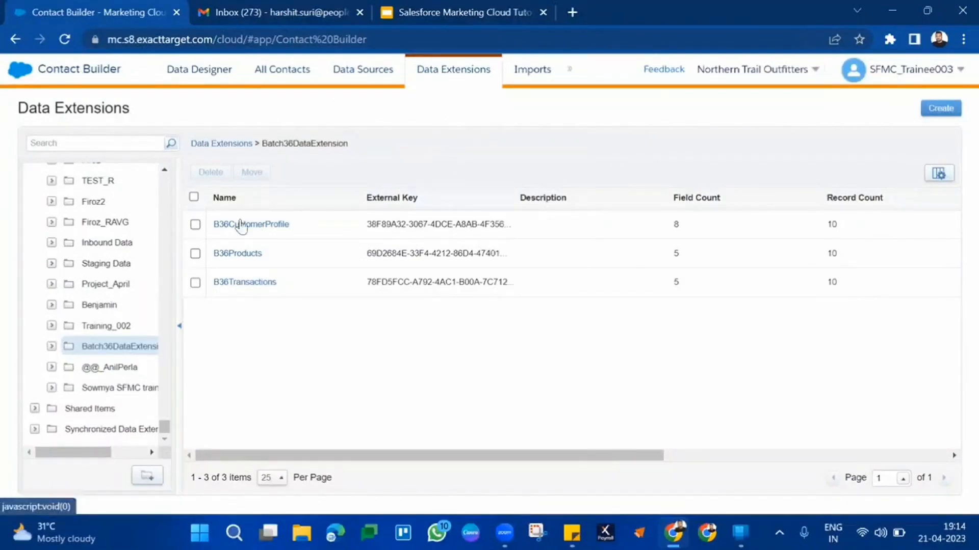
left_click(929, 108)
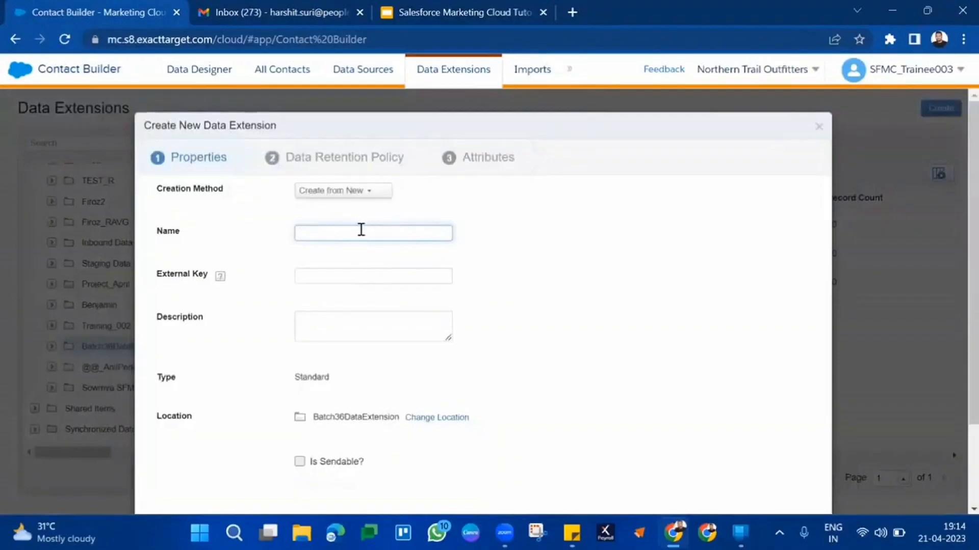
left_click(360, 230)
type("n mn")
scroll(658, 316, "down", 2)
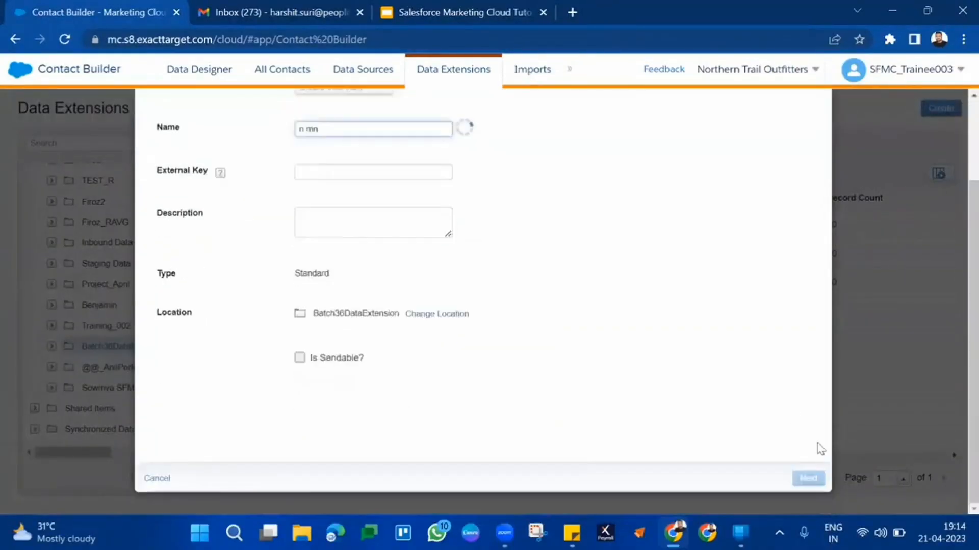
left_click(813, 478)
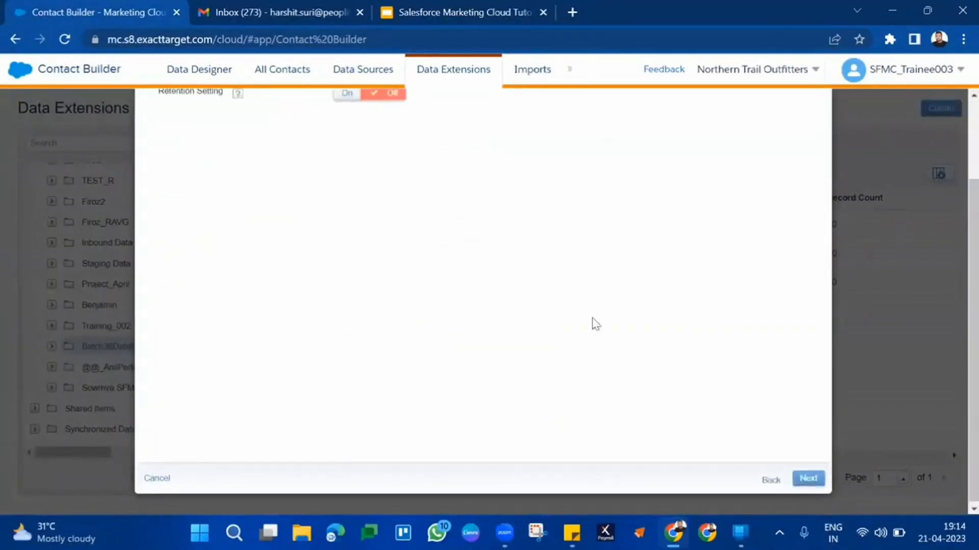
left_click(806, 494)
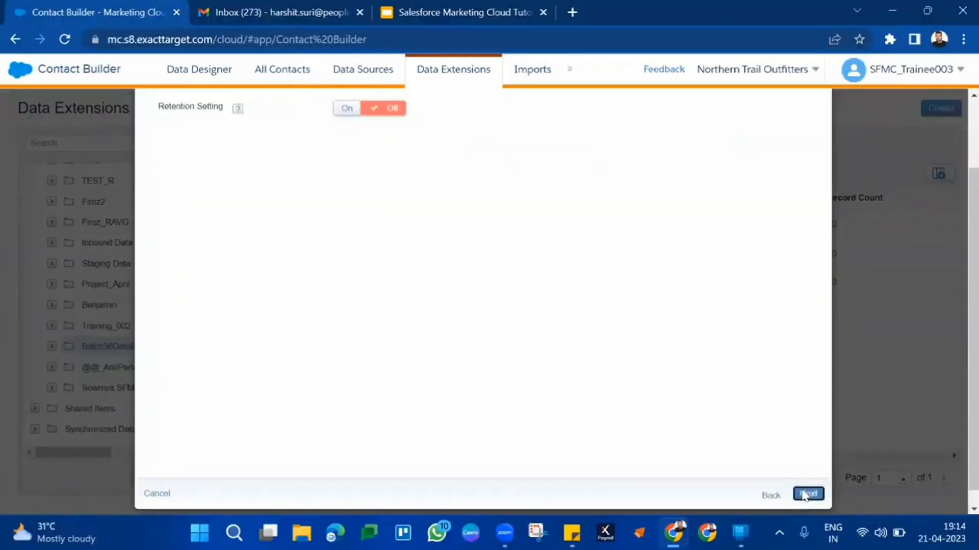
scroll(612, 209, "up", 2)
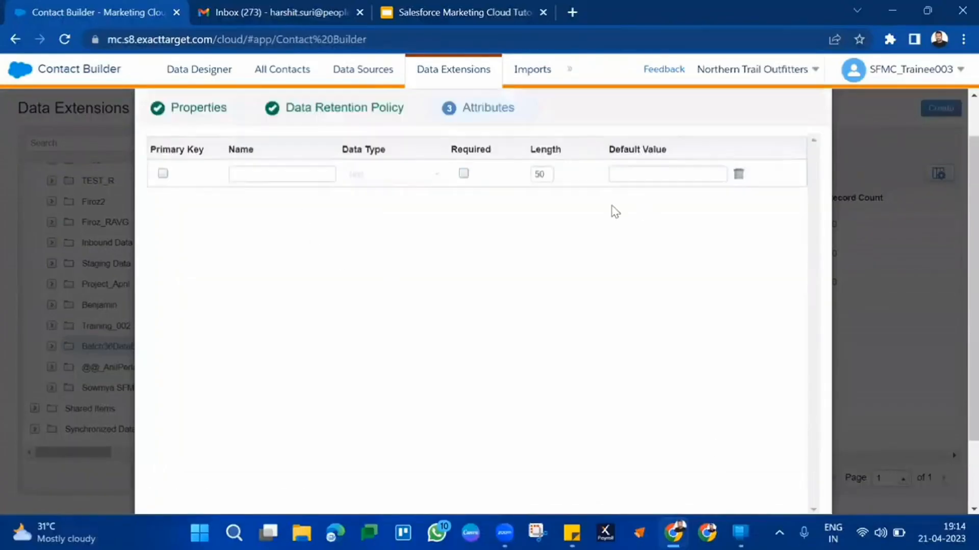
left_click(819, 126)
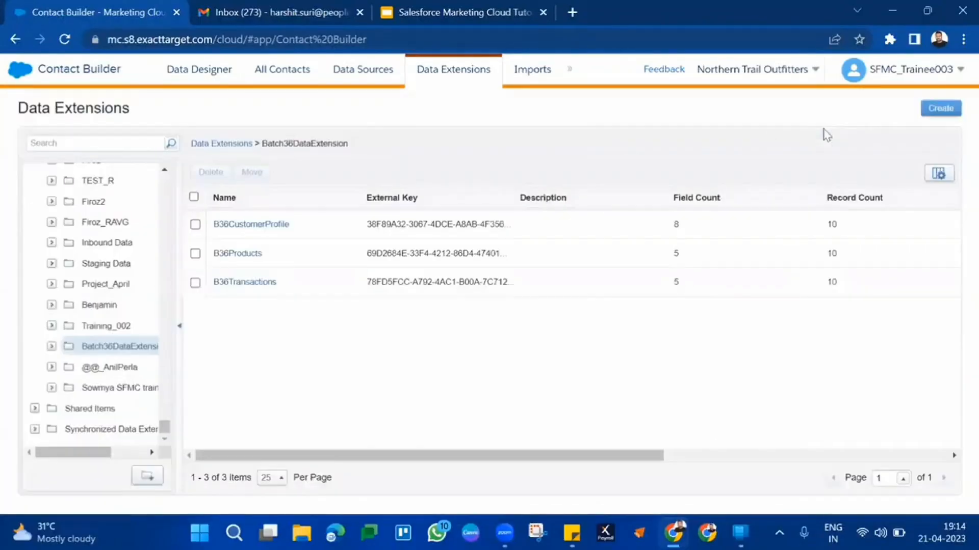
Review the data extensions in the Batch36DataExtension folder and open the Data Designer
left_click_drag(292, 287, 213, 227)
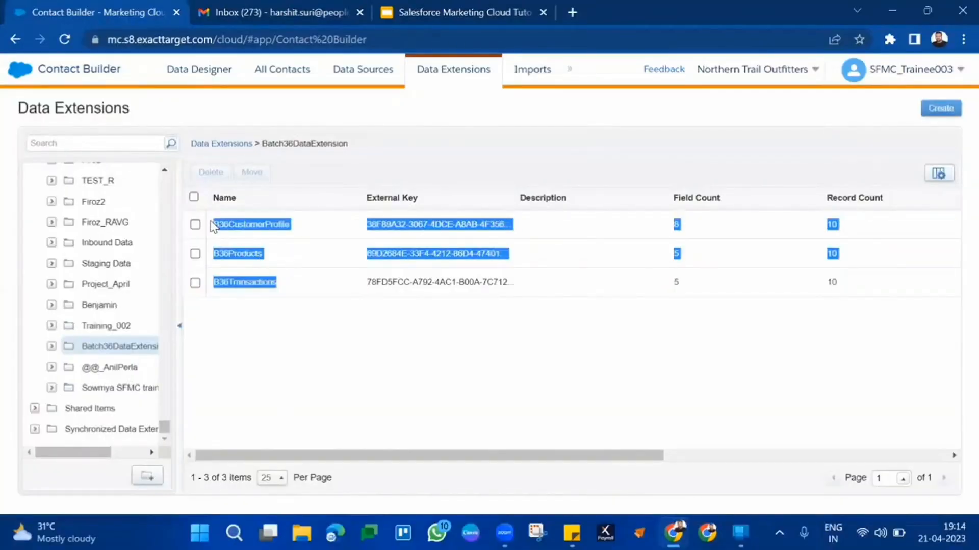
left_click(451, 388)
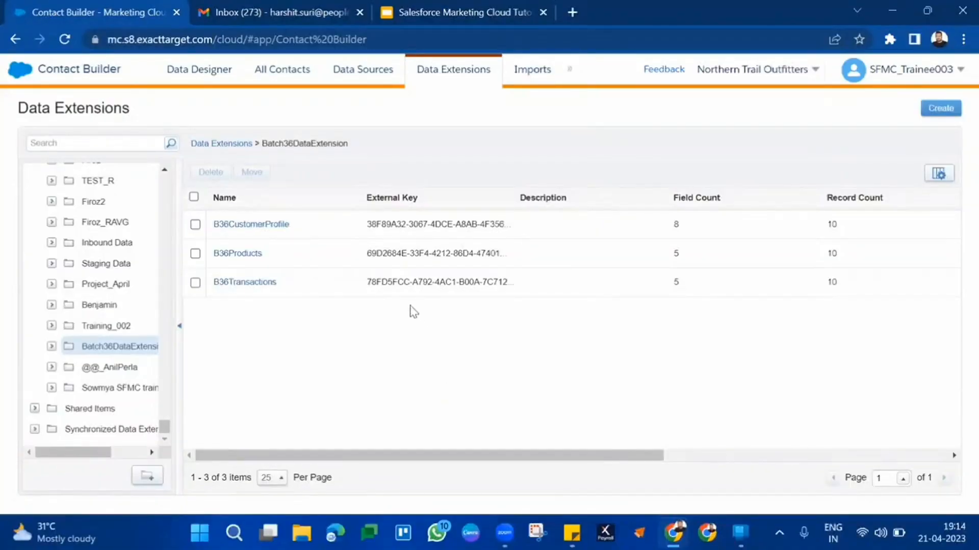
left_click(213, 78)
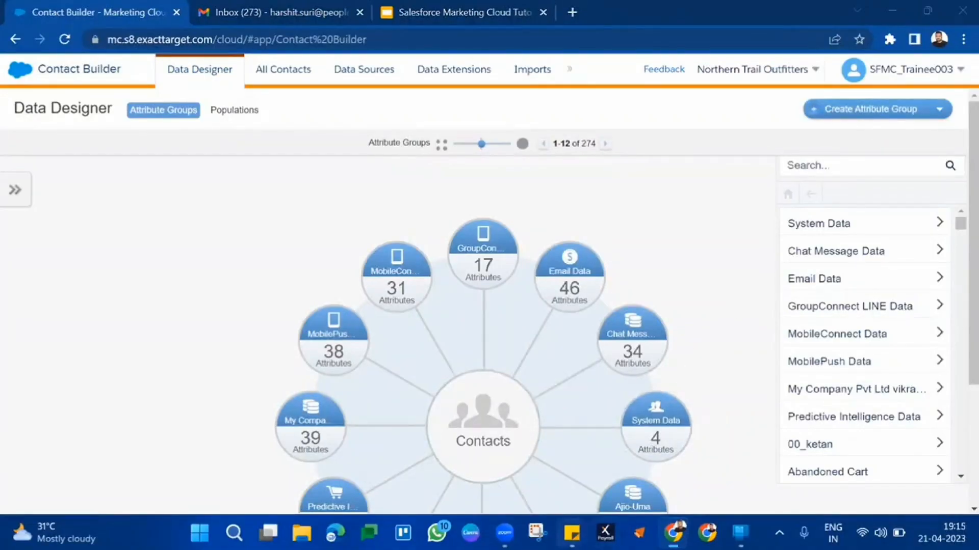
Switch to the B36 Invoice Transaction Project sticky note and examine the SubscriberKey field under Customer Profile
mouse_move(571, 533)
left_click(634, 488)
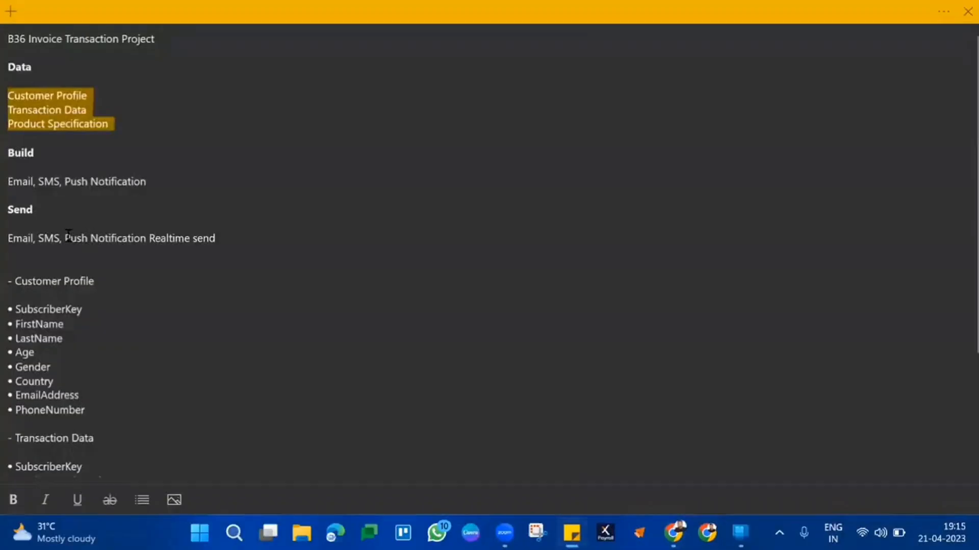
left_click(56, 289)
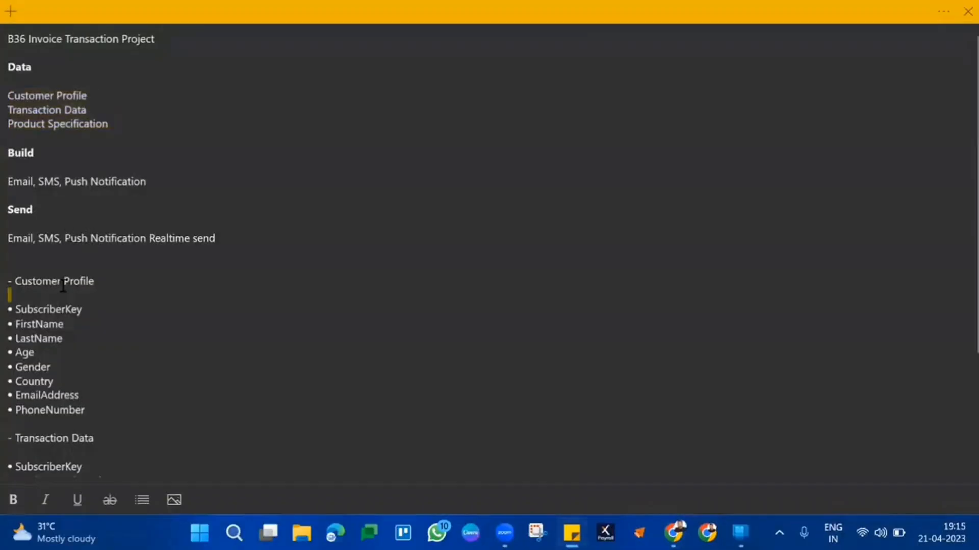
triple_click(60, 282)
left_click(49, 310)
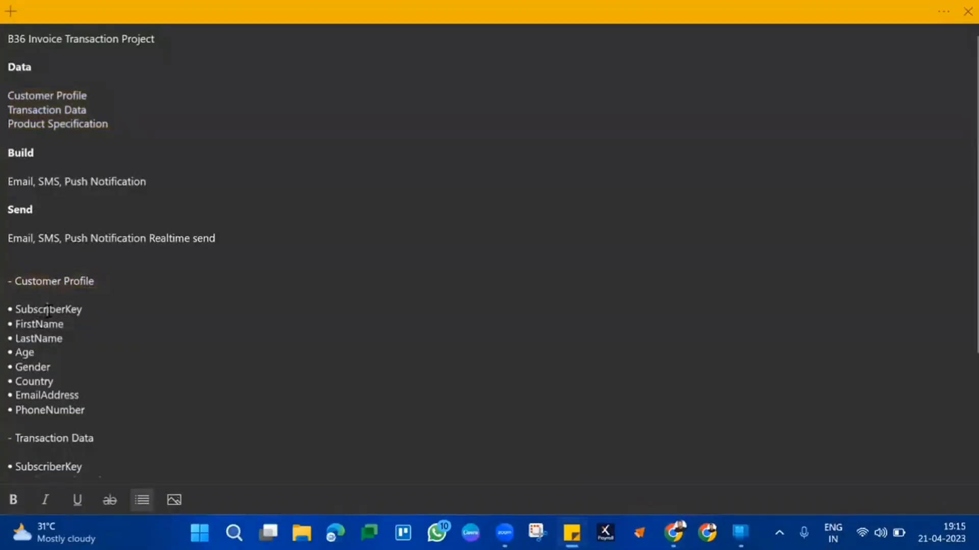
triple_click(48, 310)
scroll(49, 311, "down", 1)
scroll(49, 311, "down", 2)
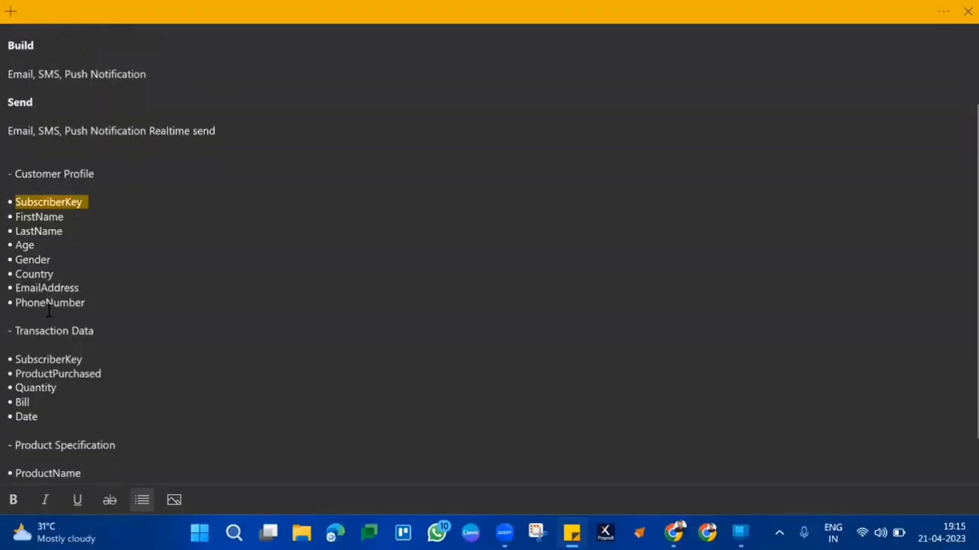
Compare the SubscriberKey fields in the Customer Profile and Transaction Data lists of the note
left_click(57, 339)
left_click(56, 372)
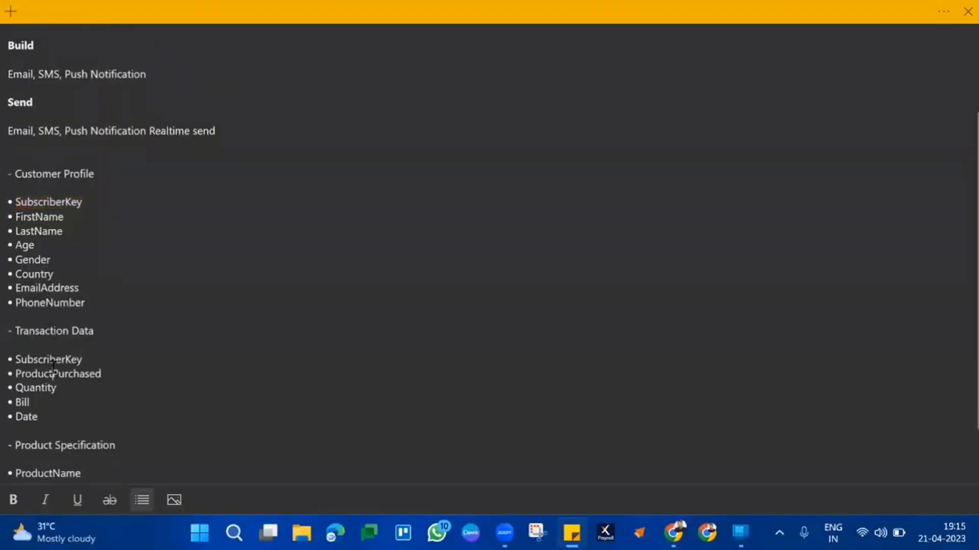
triple_click(56, 372)
triple_click(60, 361)
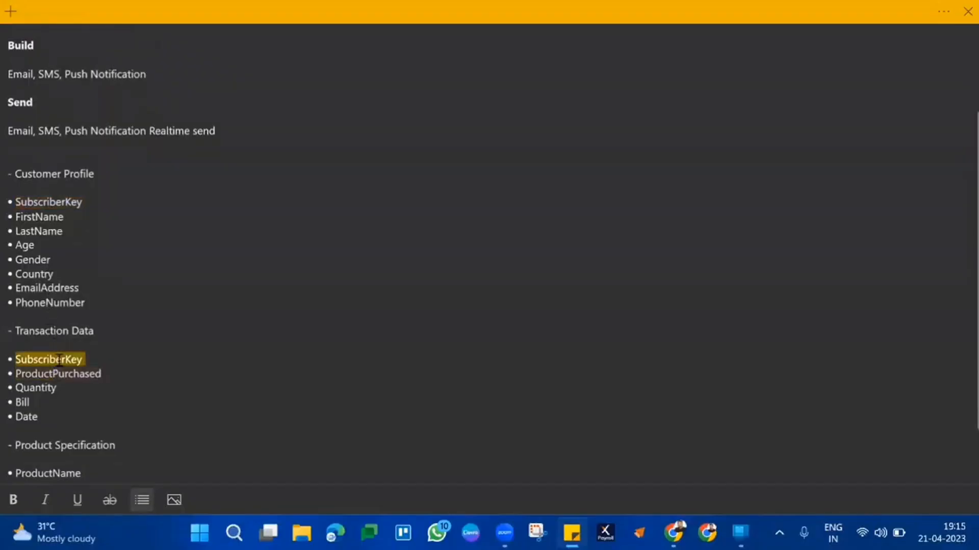
triple_click(79, 172)
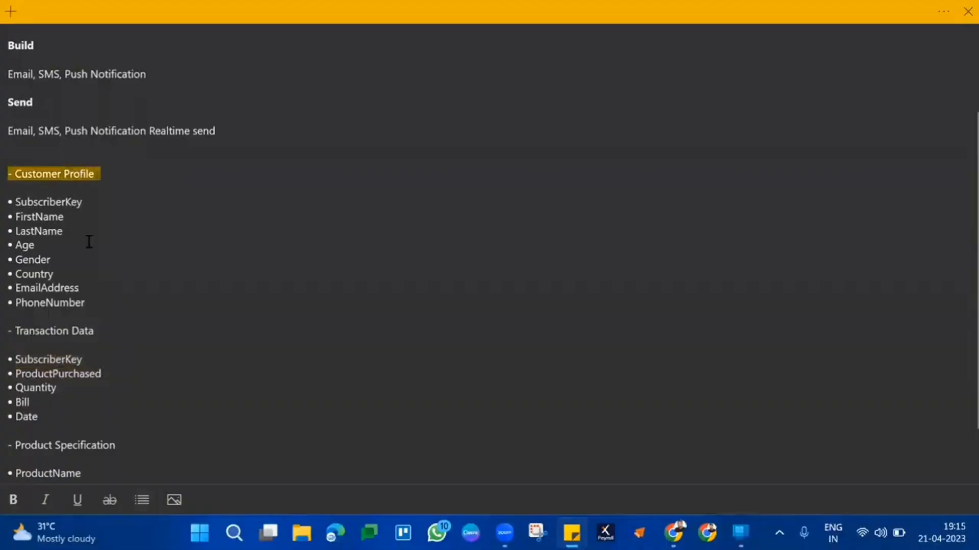
triple_click(73, 333)
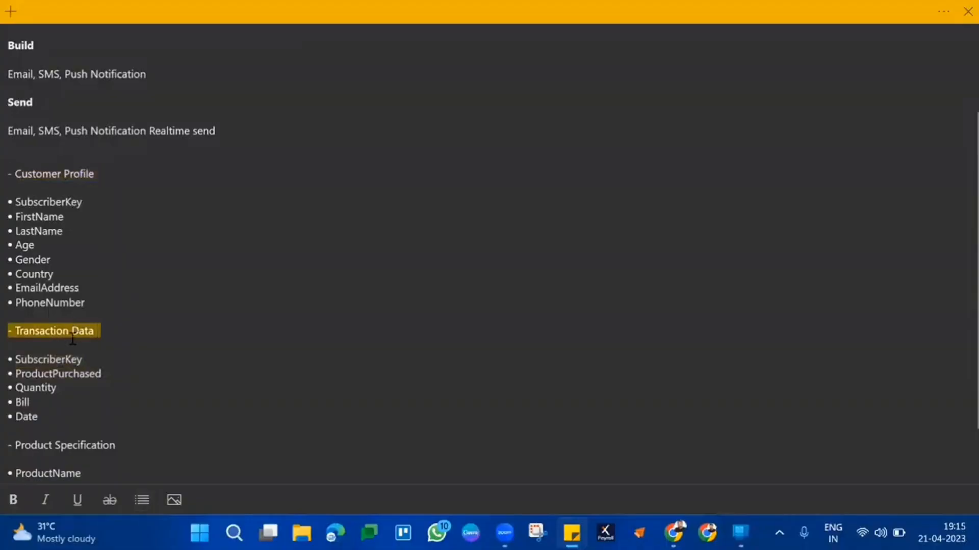
triple_click(58, 361)
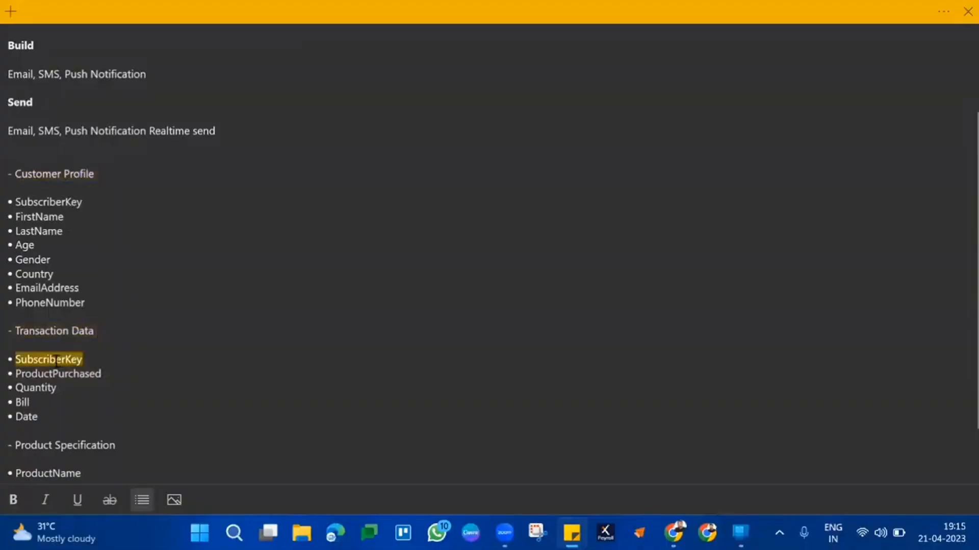
triple_click(79, 204)
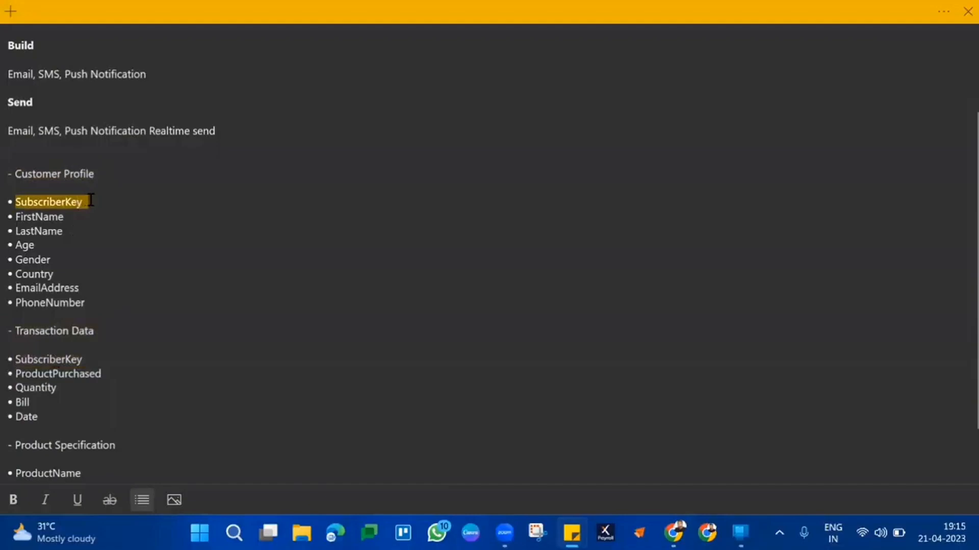
Examine the remaining Customer Profile fields together with the full Transaction Data field list
left_click(42, 230)
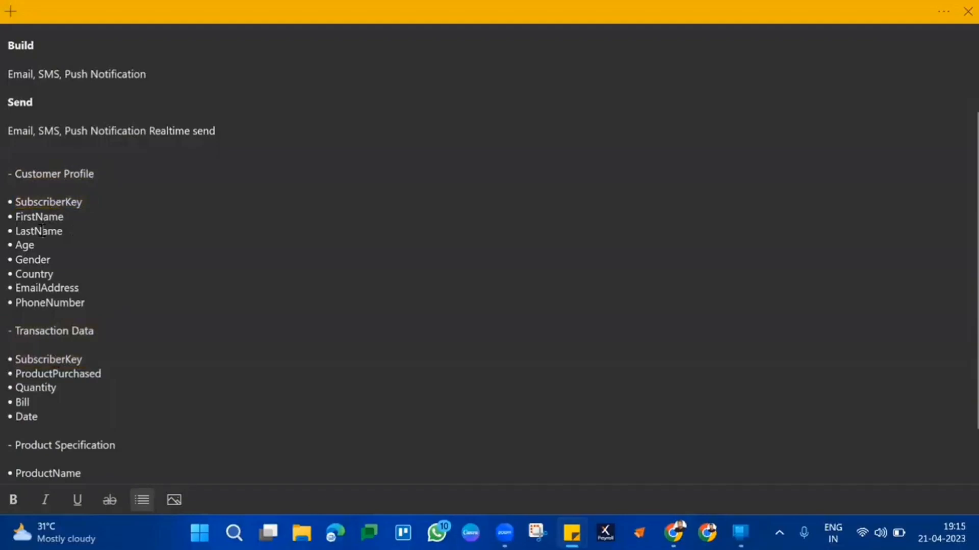
left_click_drag(41, 231, 43, 303)
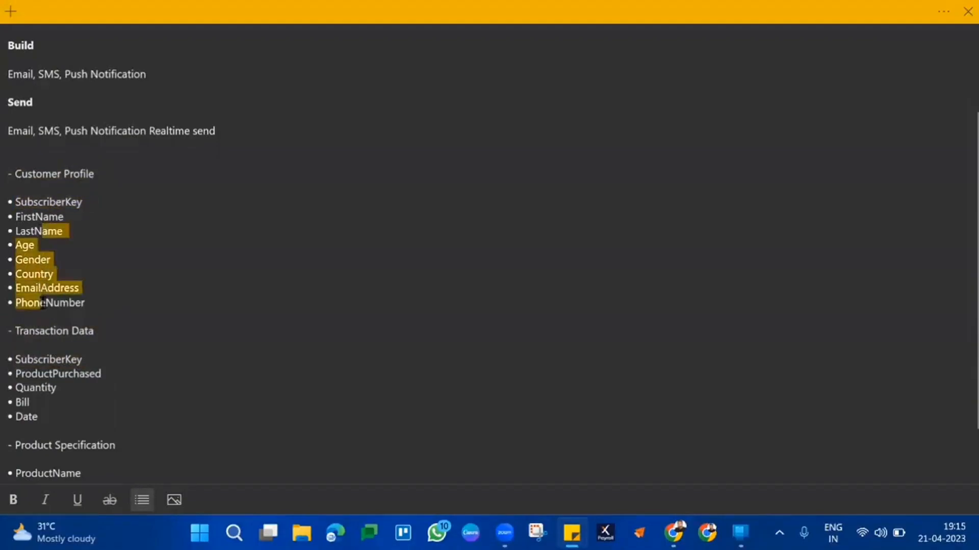
triple_click(44, 361)
left_click_drag(45, 366, 41, 421)
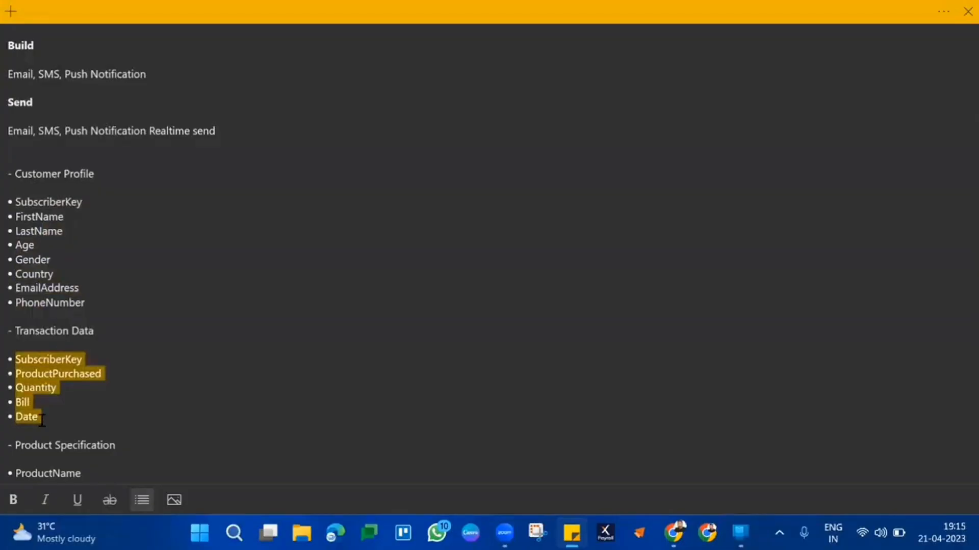
left_click(42, 421)
triple_click(78, 175)
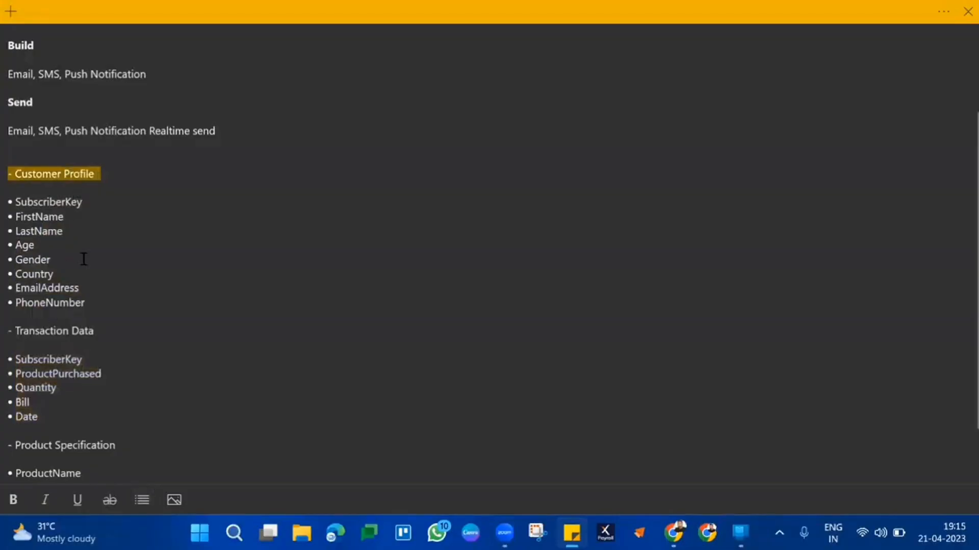
left_click(78, 340)
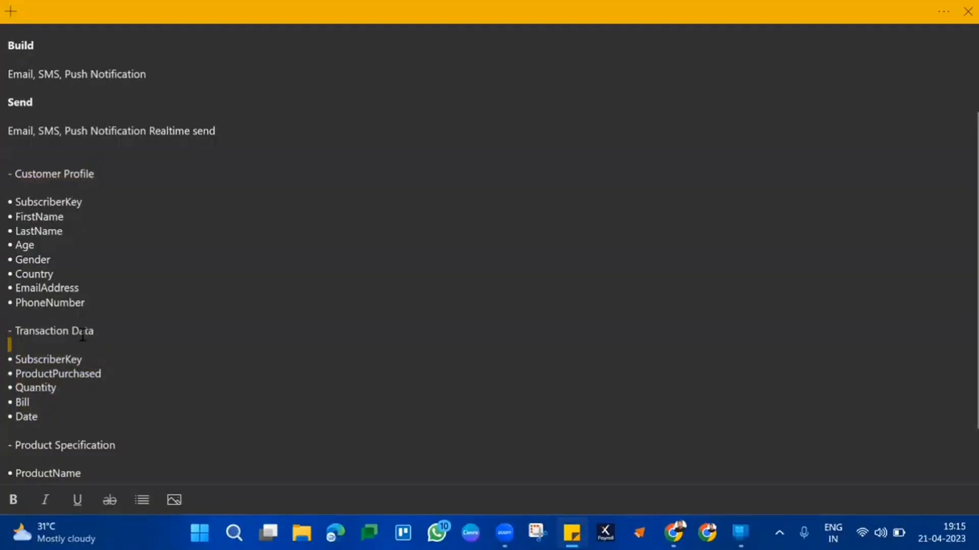
left_click_drag(65, 200, 60, 293)
left_click_drag(58, 358, 7, 178)
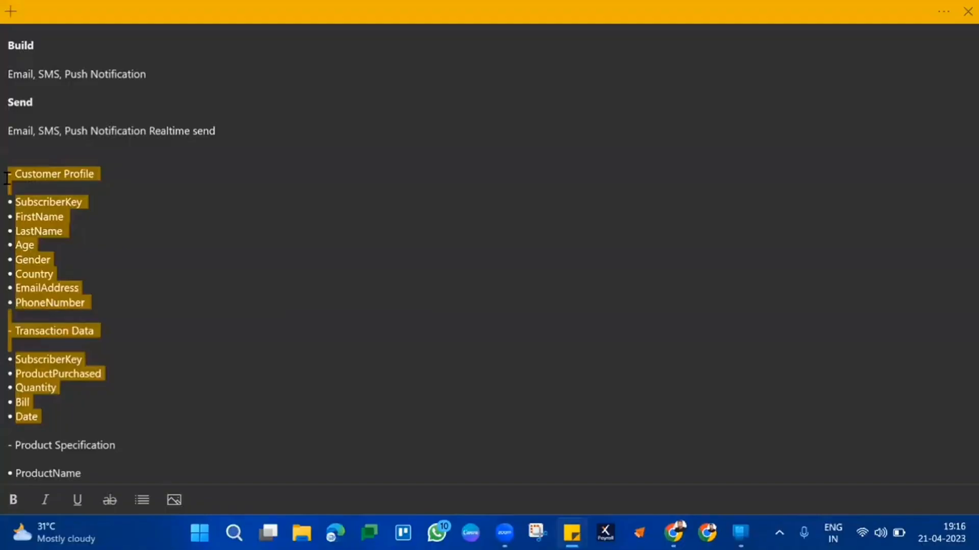
Examine the ProductPurchased field under Transaction Data and the ProductName field under Product Specification in the note
scroll(122, 304, "down", 2)
scroll(122, 304, "up", 1)
left_click(121, 310)
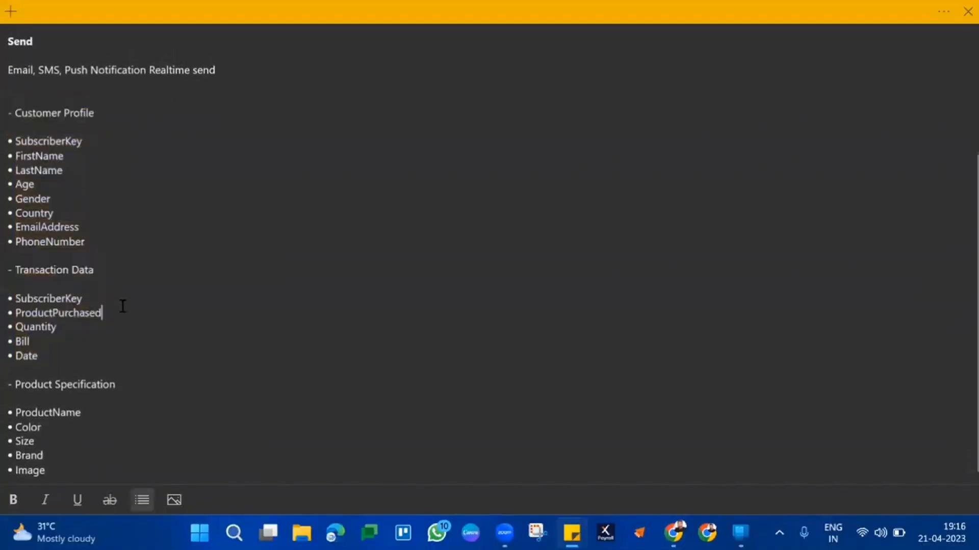
double_click(89, 269)
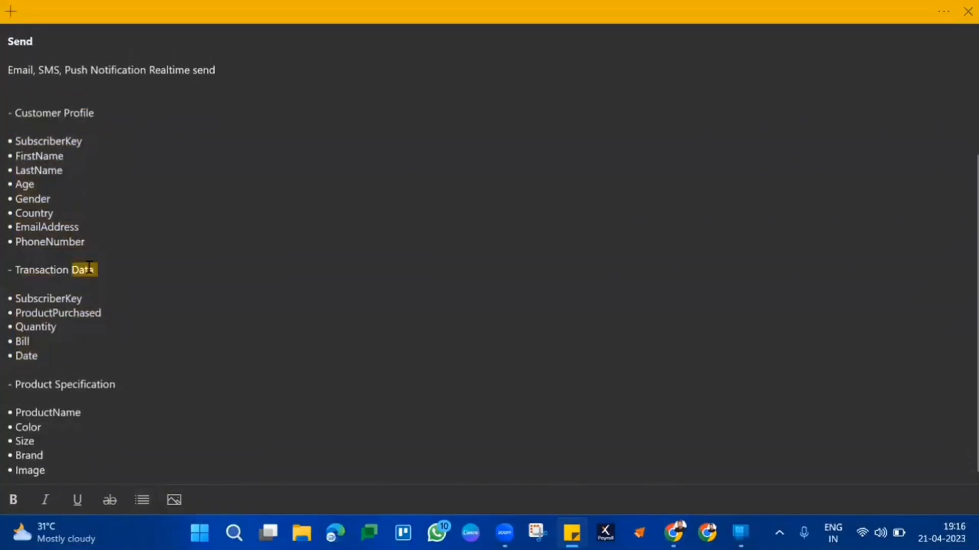
double_click(86, 312)
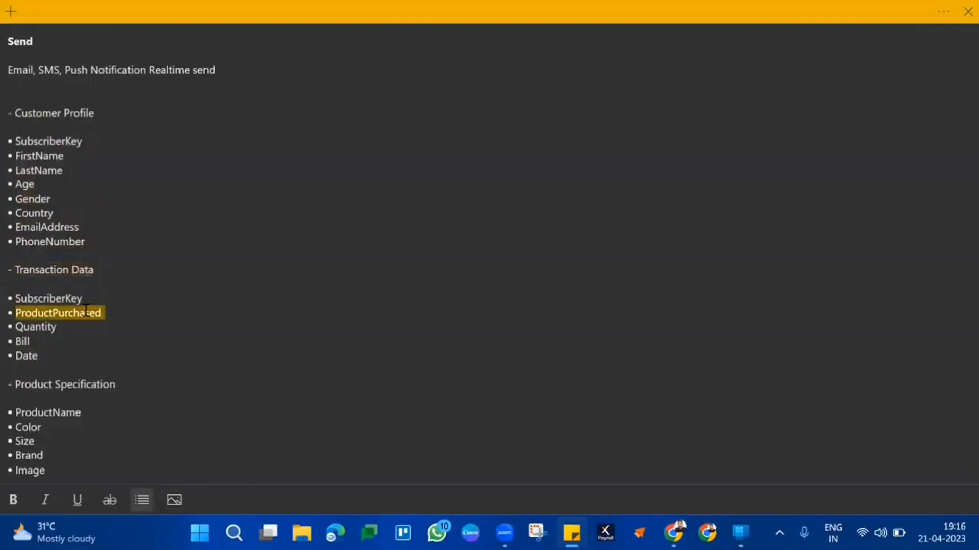
triple_click(76, 390)
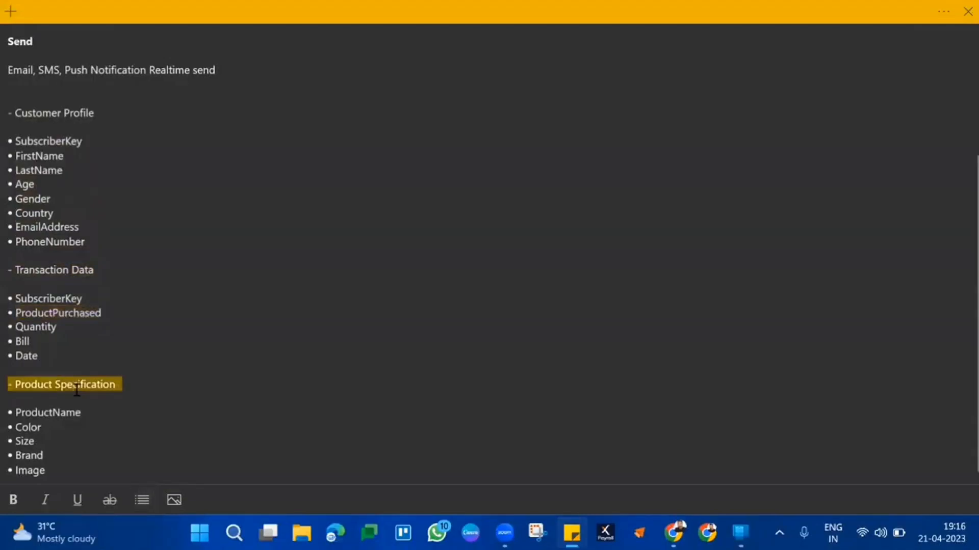
double_click(54, 415)
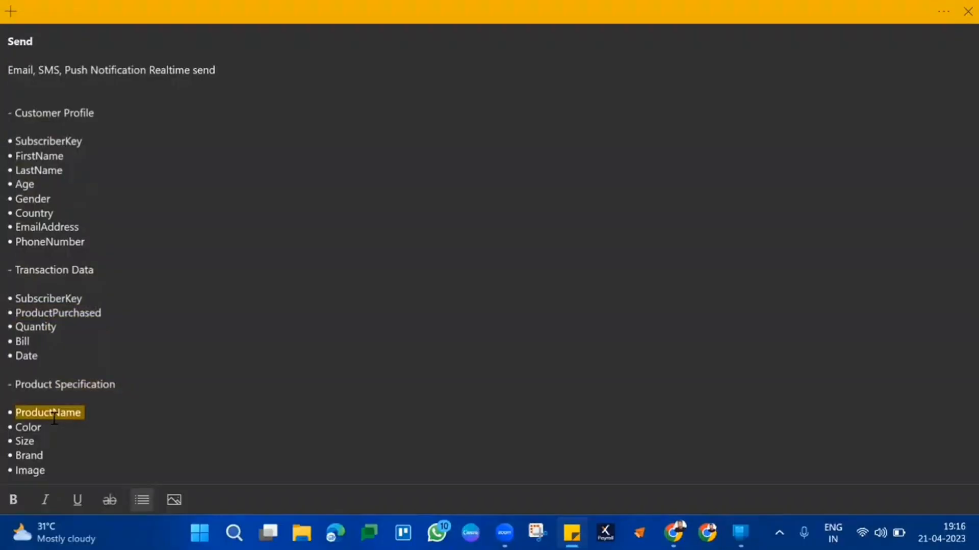
Review the Transaction Data key fields against the Product Specification fields from ProductName through Image
double_click(48, 298)
double_click(44, 312)
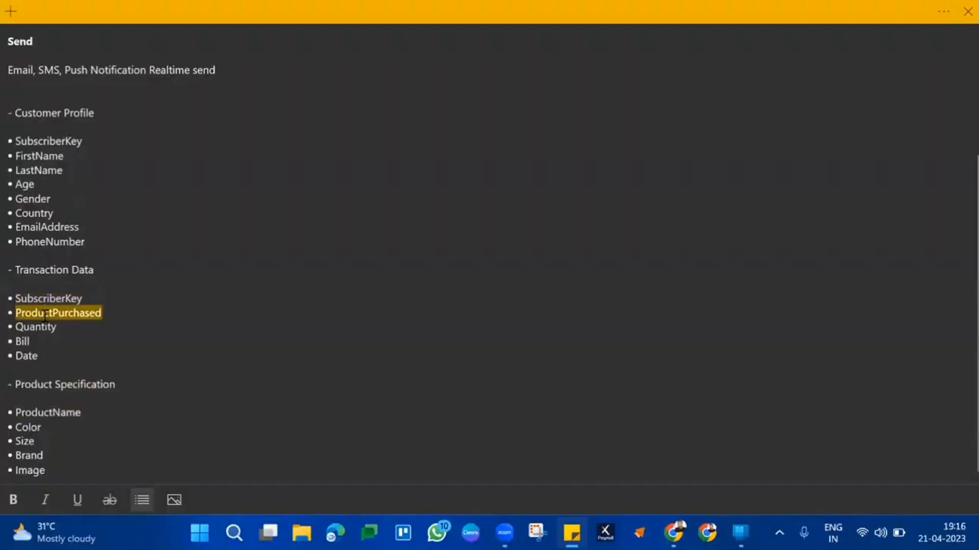
double_click(45, 412)
key("Tab")
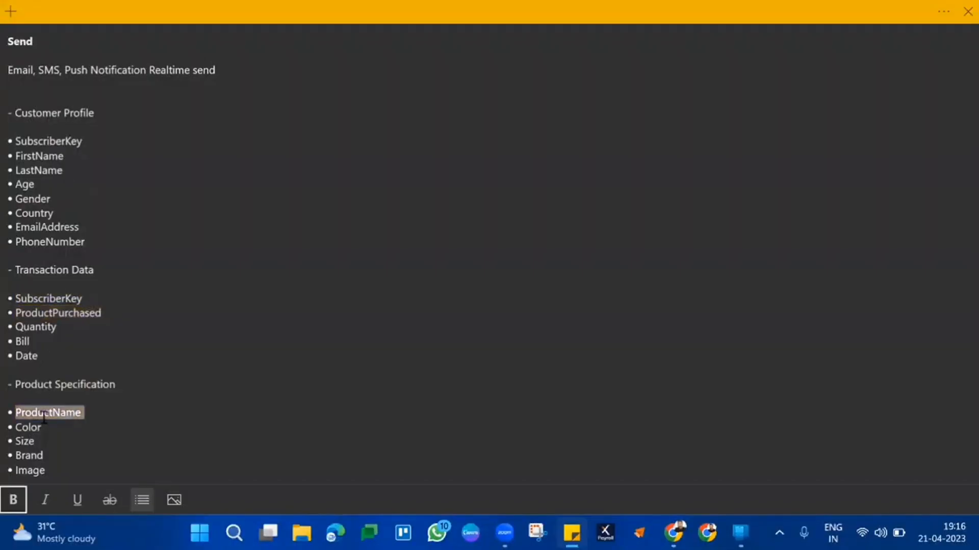
left_click_drag(42, 427, 46, 474)
left_click(46, 474)
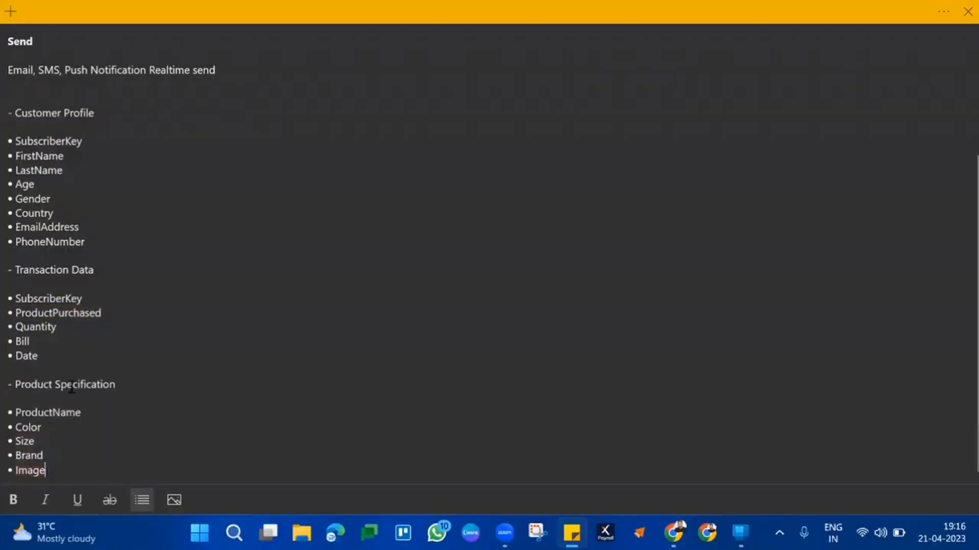
Compare the Transaction Data and Product Specification lists, matching ProductPurchased against ProductName as their common field
triple_click(98, 270)
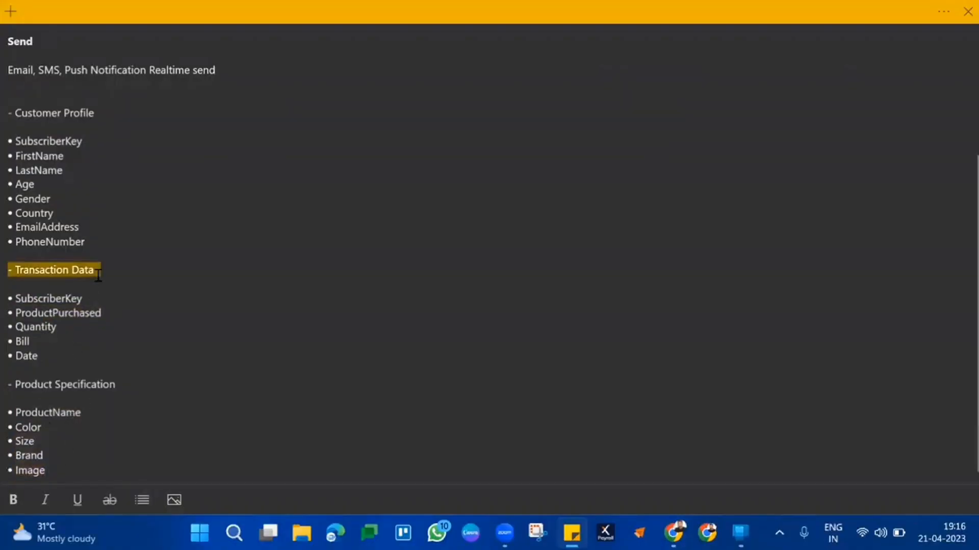
triple_click(92, 387)
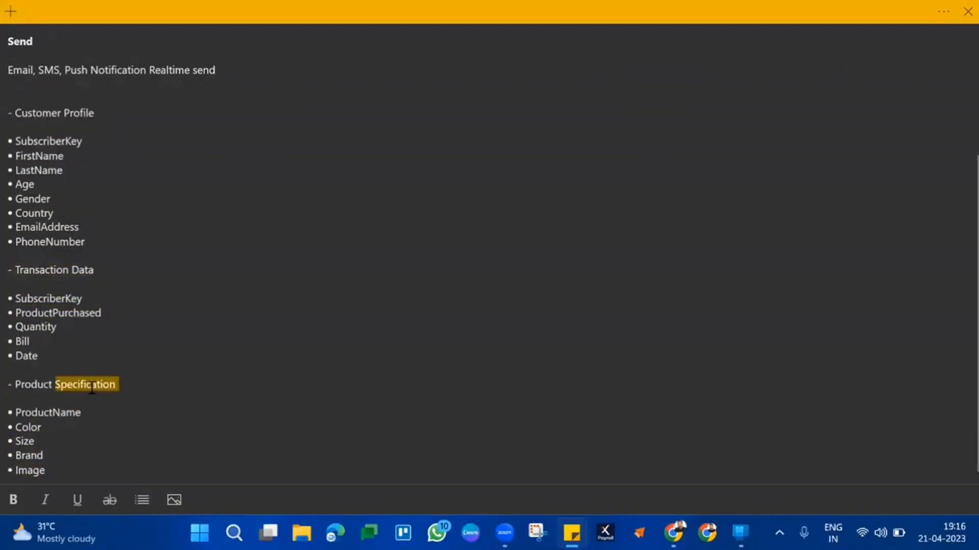
double_click(45, 414)
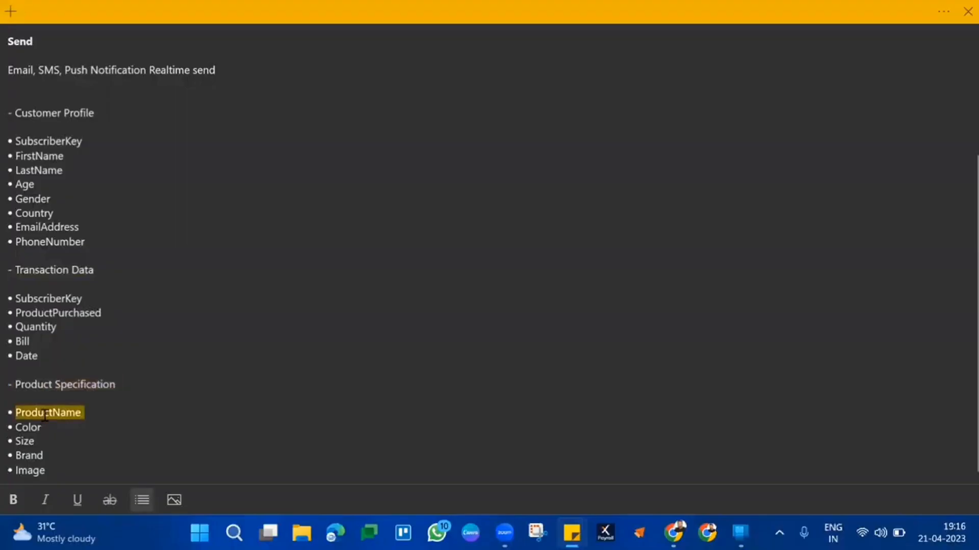
double_click(56, 327)
double_click(74, 313)
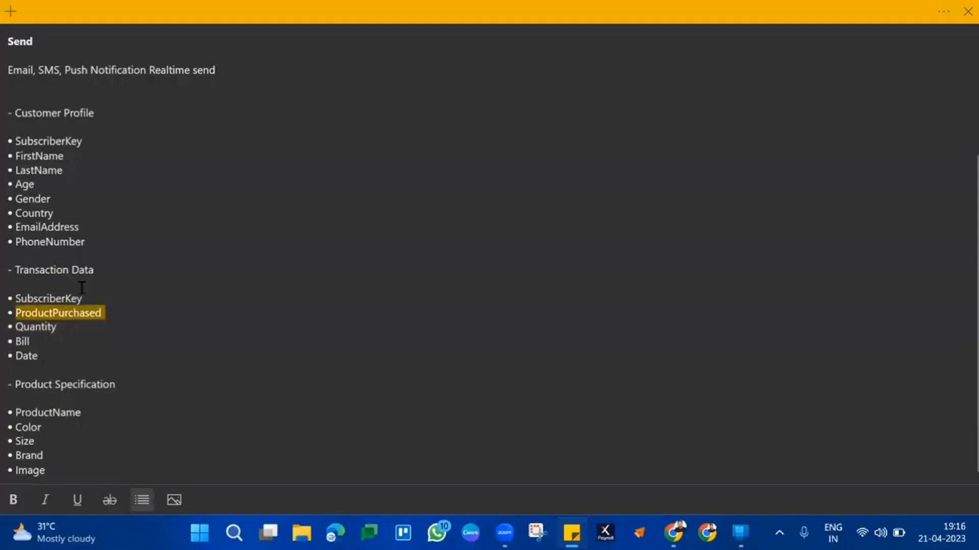
triple_click(87, 271)
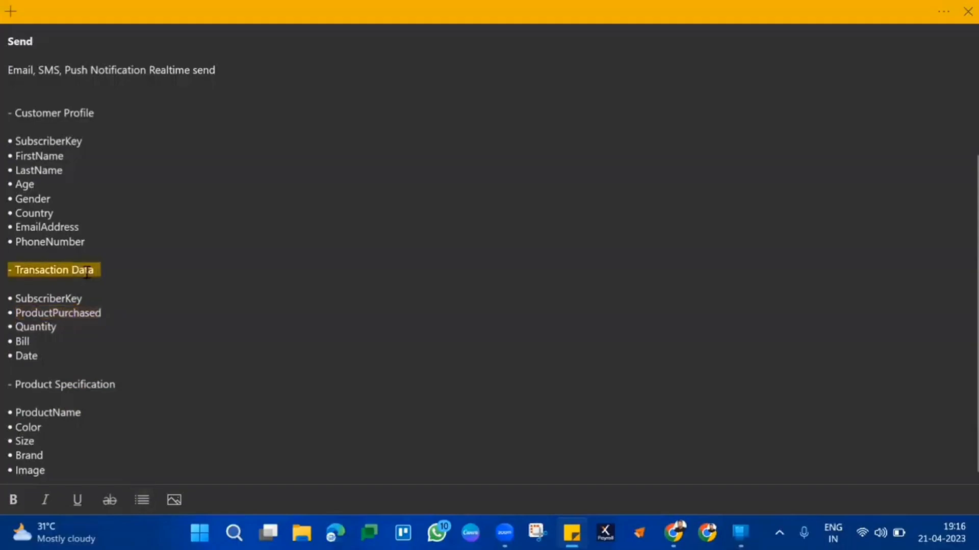
triple_click(97, 384)
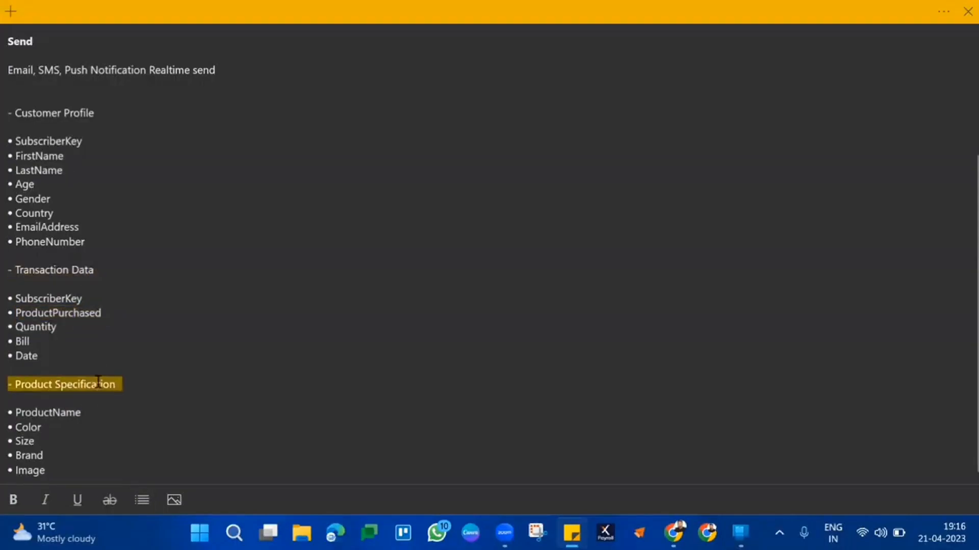
triple_click(74, 317)
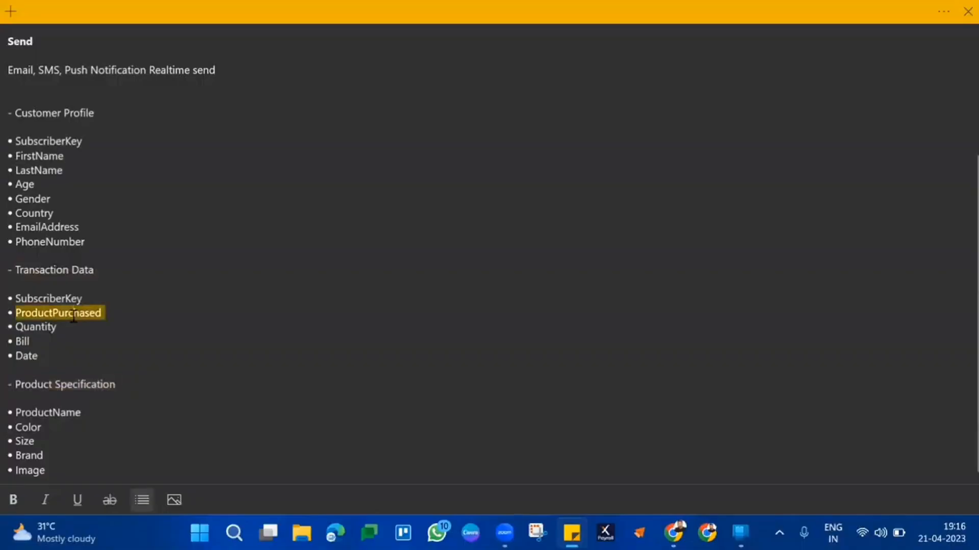
triple_click(39, 412)
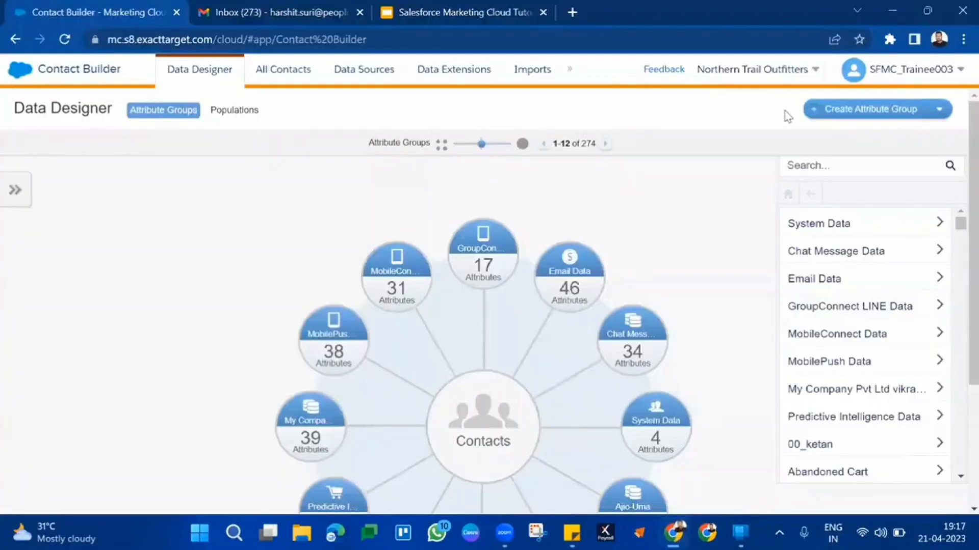
Create a new attribute group named B36AttributeGroup in Data Designer
left_click(846, 115)
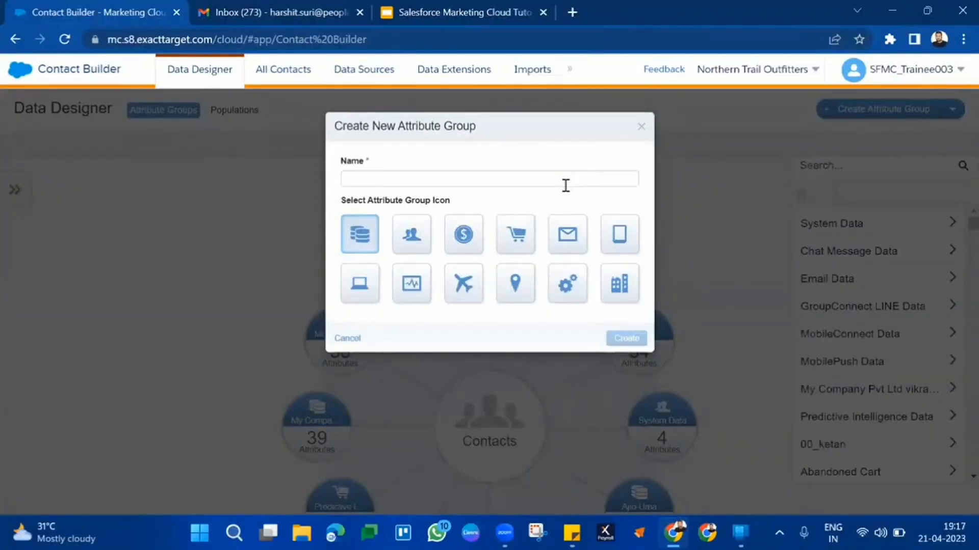
left_click(565, 185)
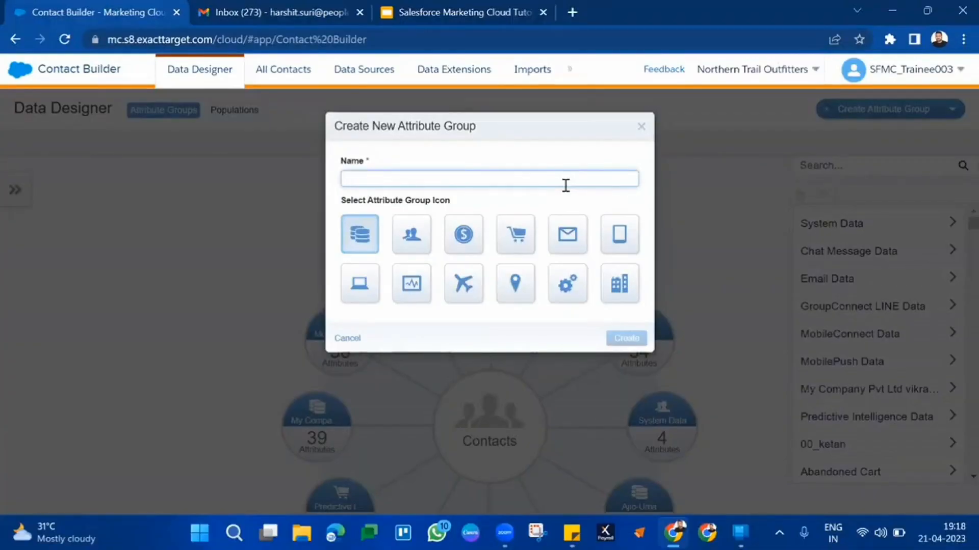
type("B36AttributeG")
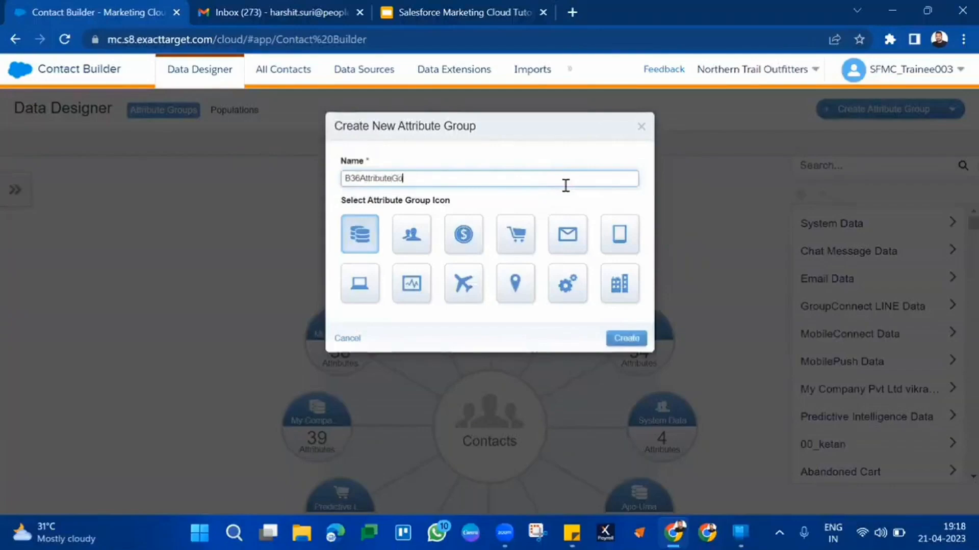
type("roup")
key("ctrl+a")
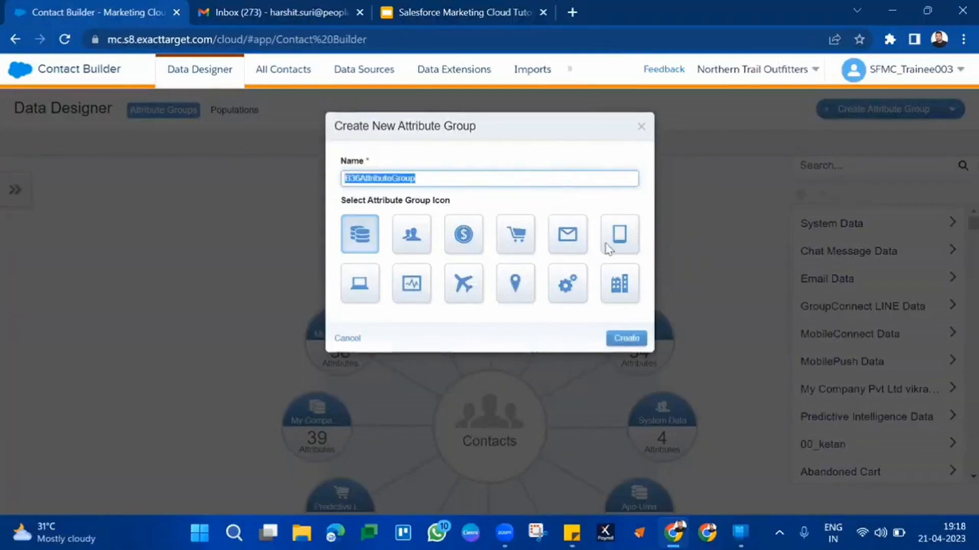
left_click(634, 341)
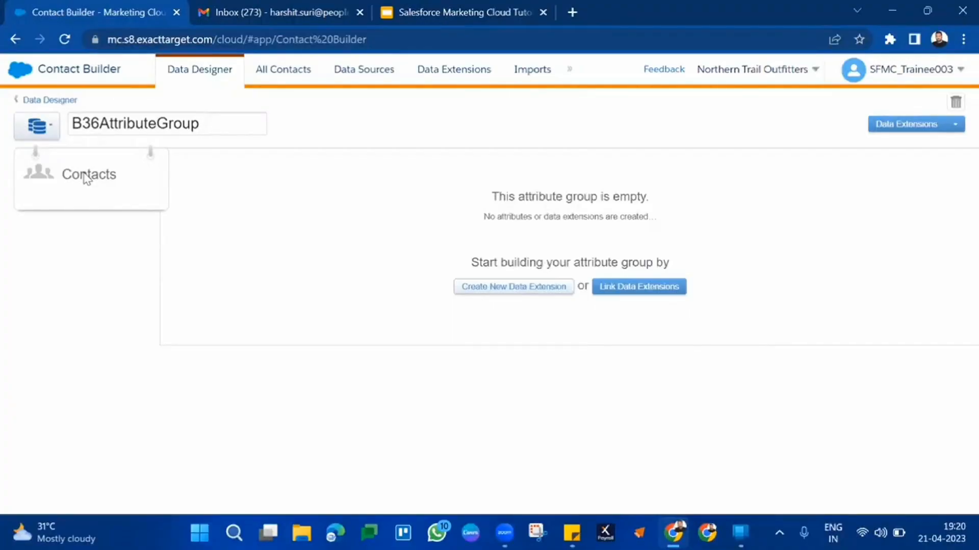
Start linking a data extension to B36AttributeGroup and expand the Data Extensions folder to browse its subfolders
left_click(617, 288)
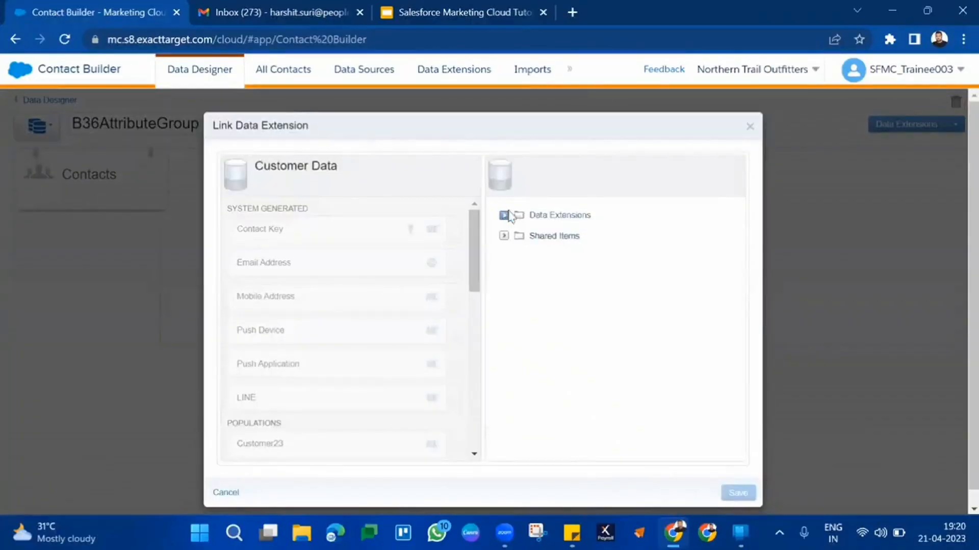
left_click(504, 215)
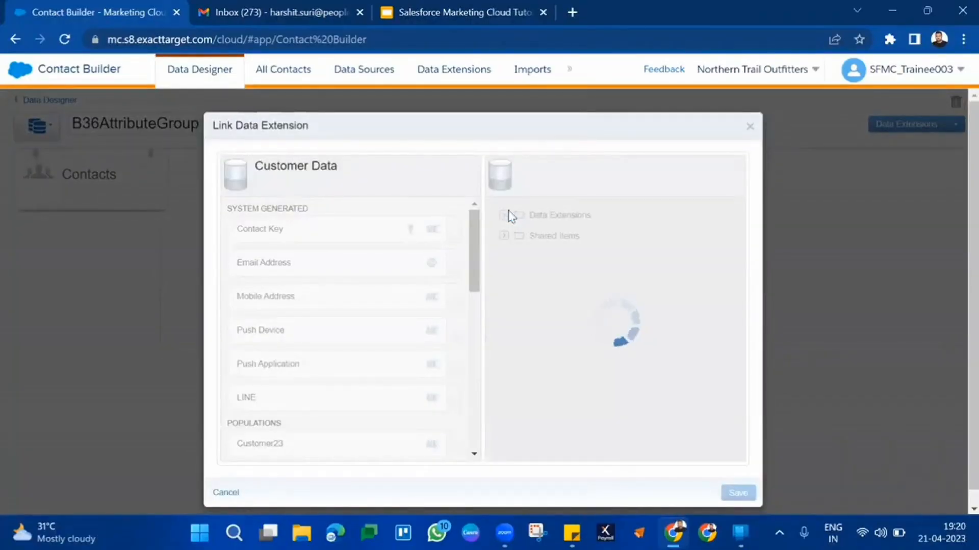
scroll(555, 356, "down", 4)
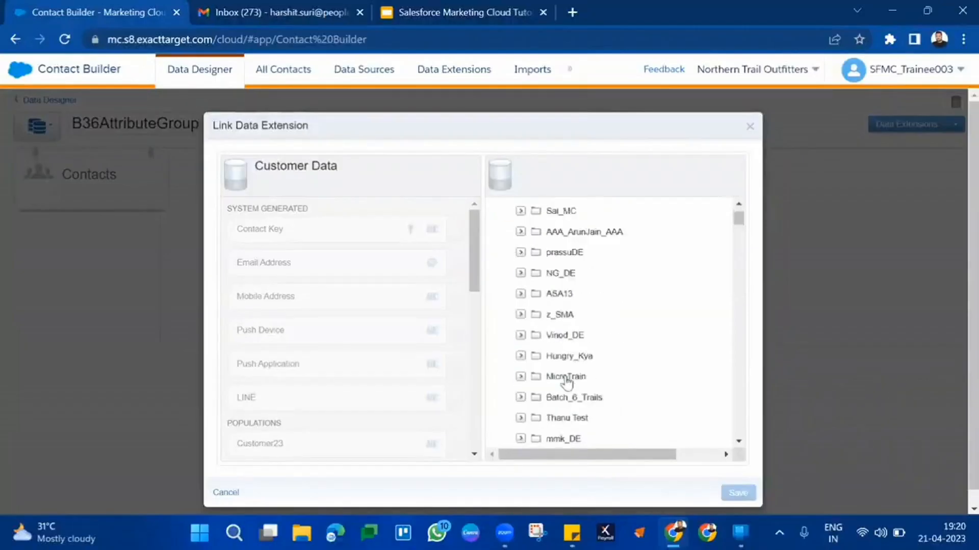
scroll(567, 381, "down", 5)
Try to find the Batch 36 folder by searching the page for "b36"
key("ctrl+f")
type("b3")
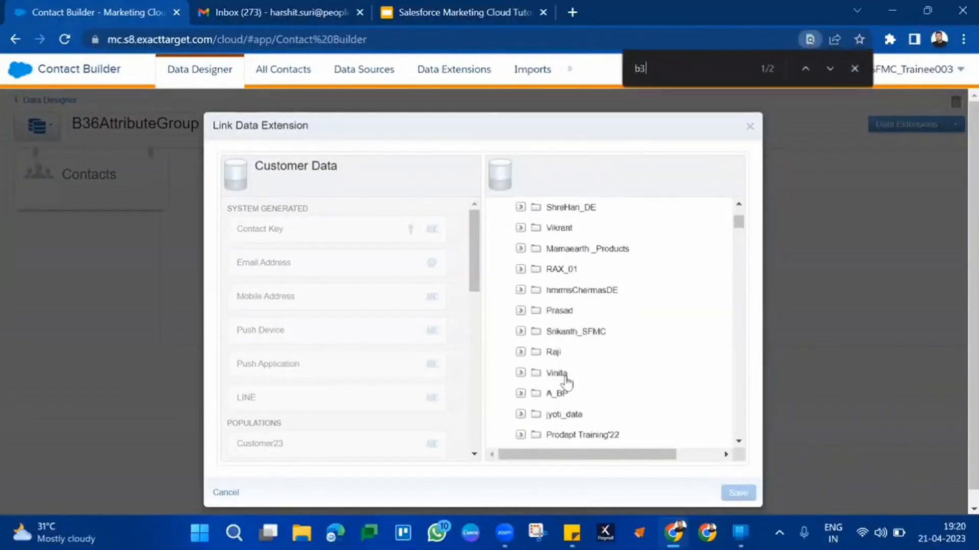
type("6")
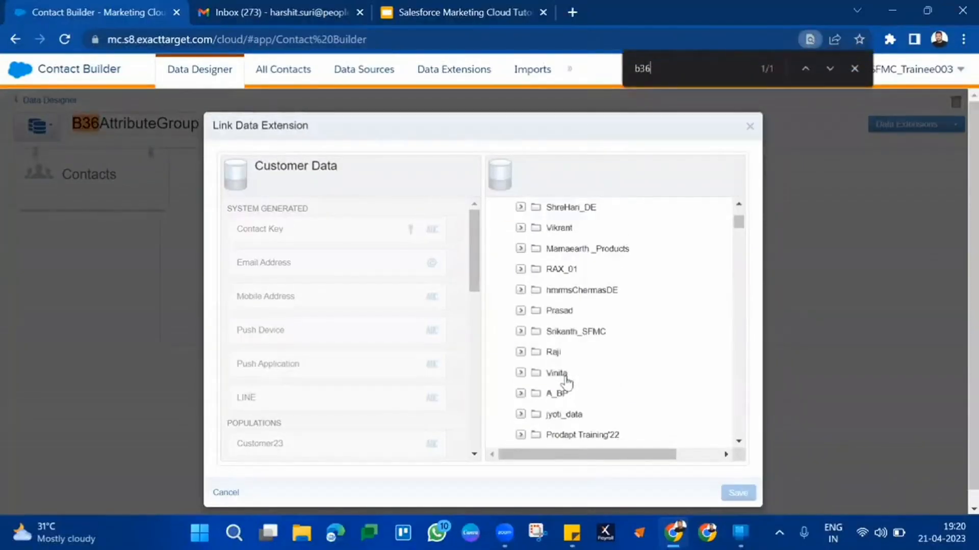
key("BackSpace")
key("BackSpace")
key("BackSpace")
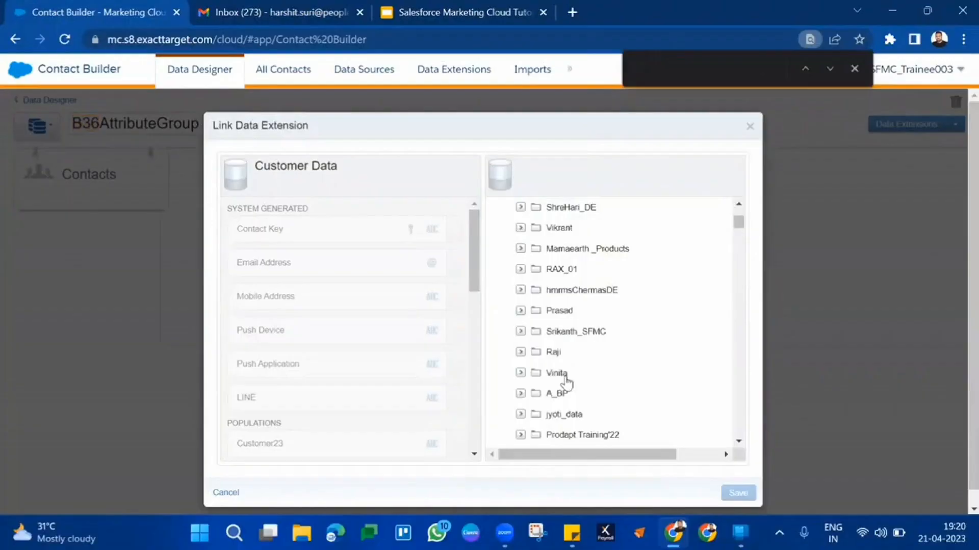
Search the page for "36", expand the Batch36DataExtension folder and choose B36CustomerProfile as the data extension to link
type("36")
key("Return")
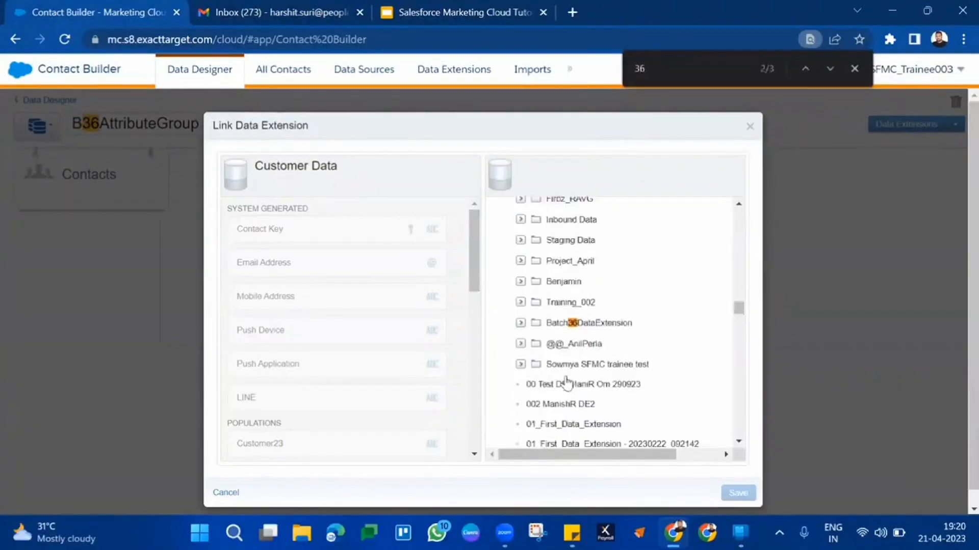
left_click(599, 330)
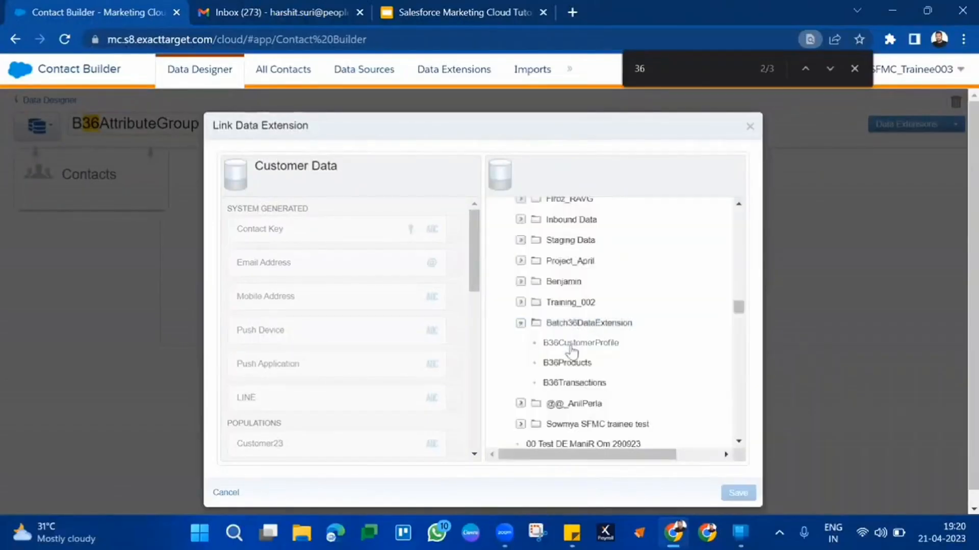
left_click(571, 345)
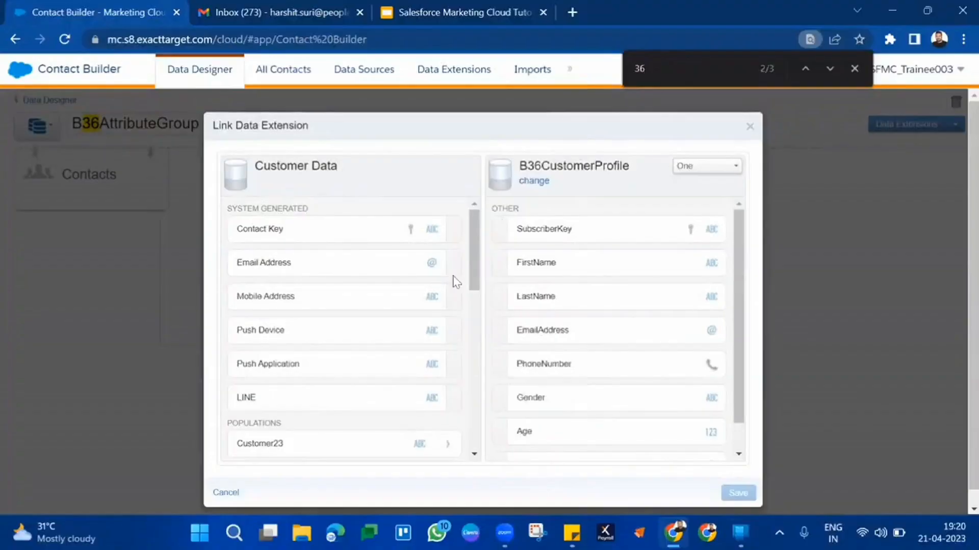
Link the Contact Key to SubscriberKey in B36CustomerProfile, then save and confirm the data model change
left_click(297, 231)
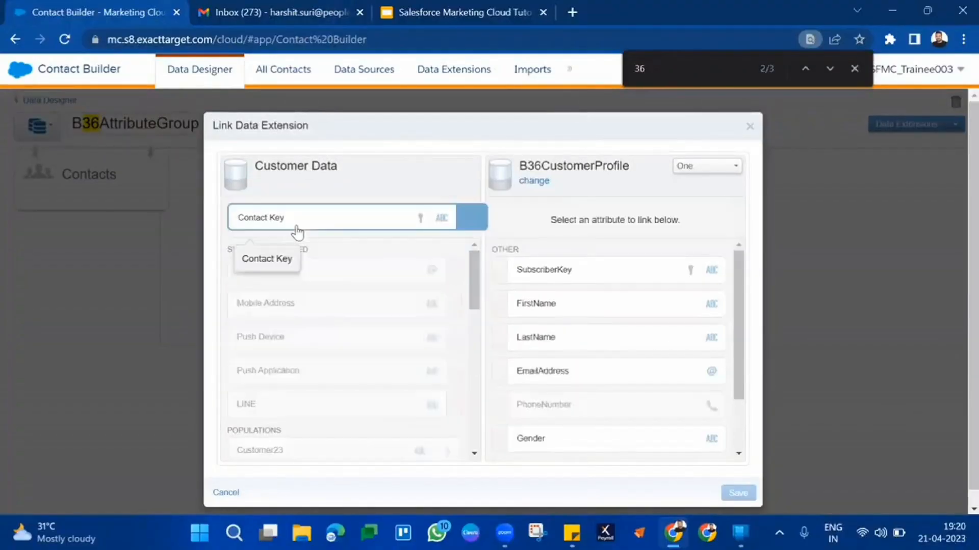
left_click(634, 272)
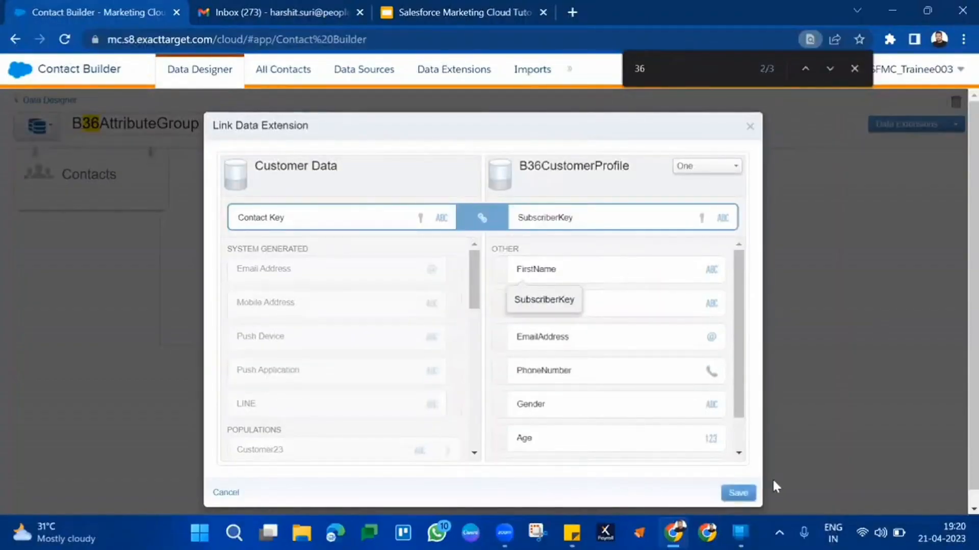
left_click(754, 492)
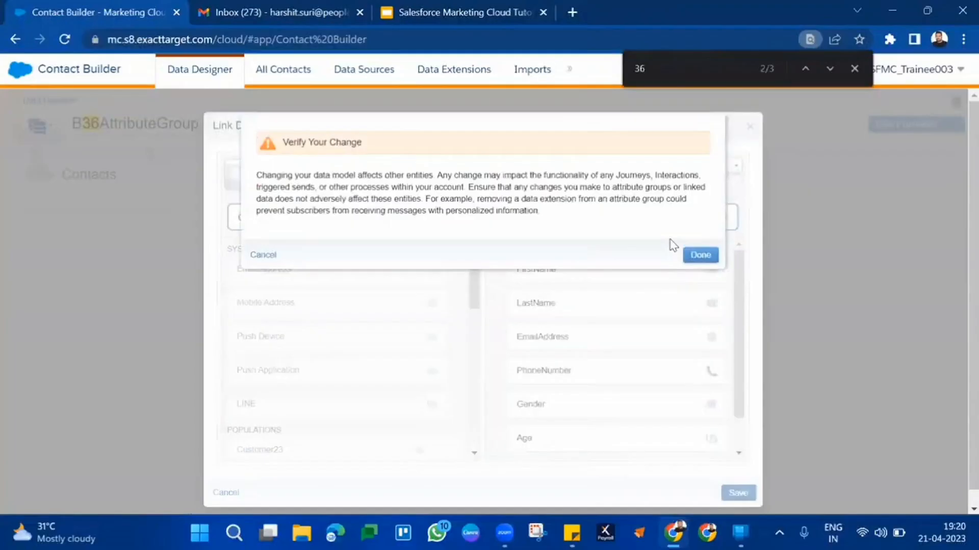
left_click(700, 255)
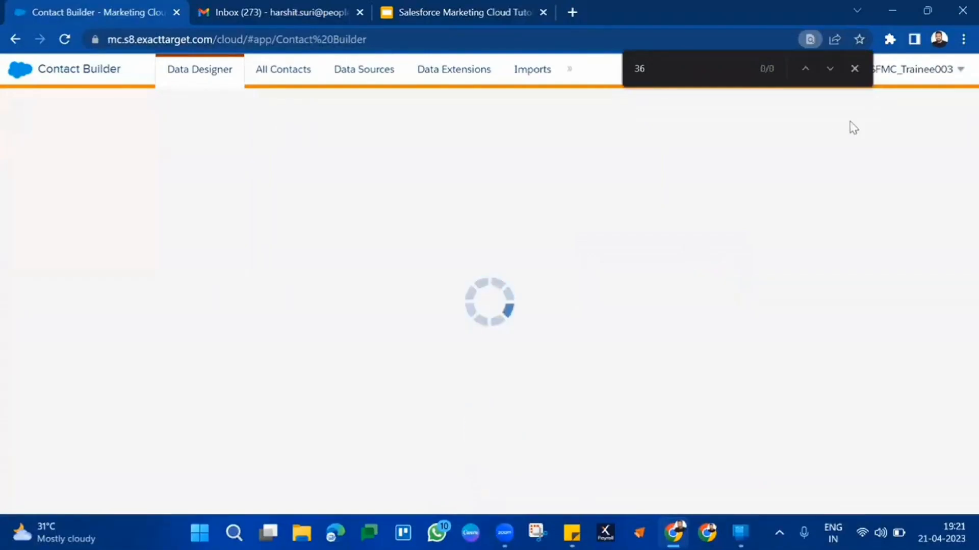
left_click(854, 69)
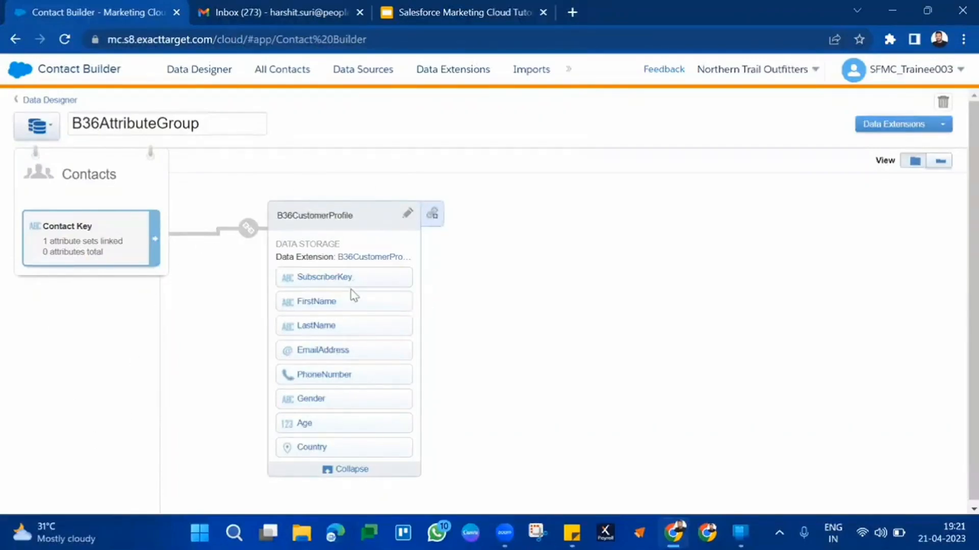
scroll(341, 235, "down", 1)
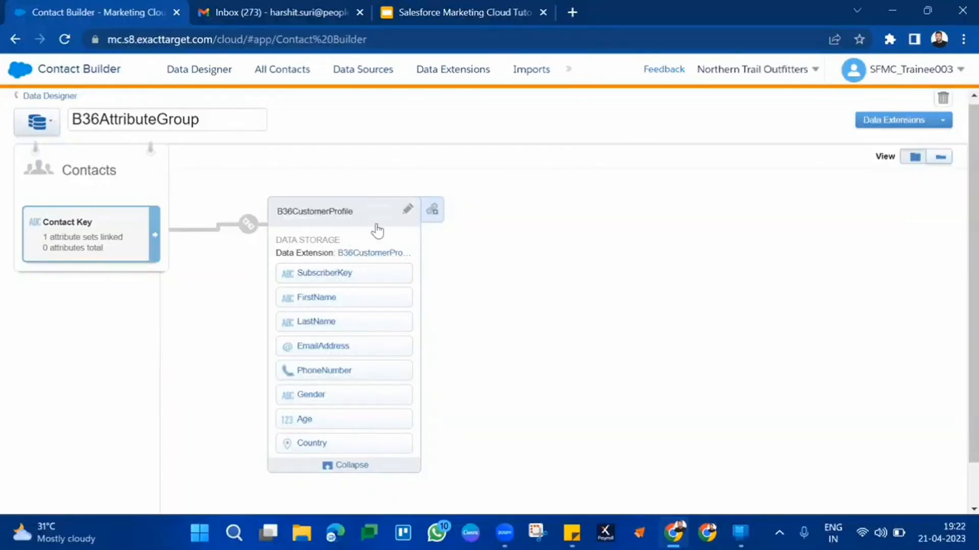
Start linking a data extension to B36CustomerProfile and search the expanded Data Extensions folder for "36"
left_click(432, 212)
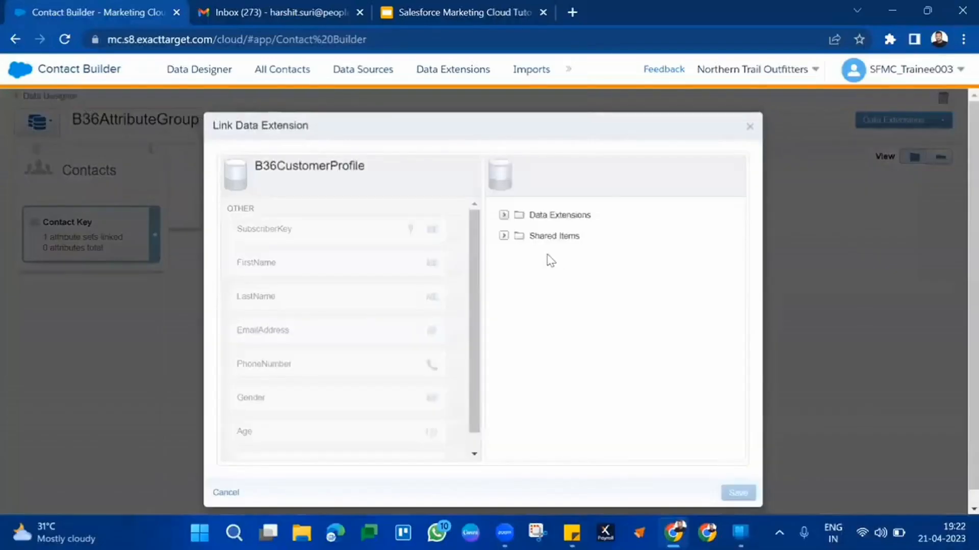
left_click(502, 216)
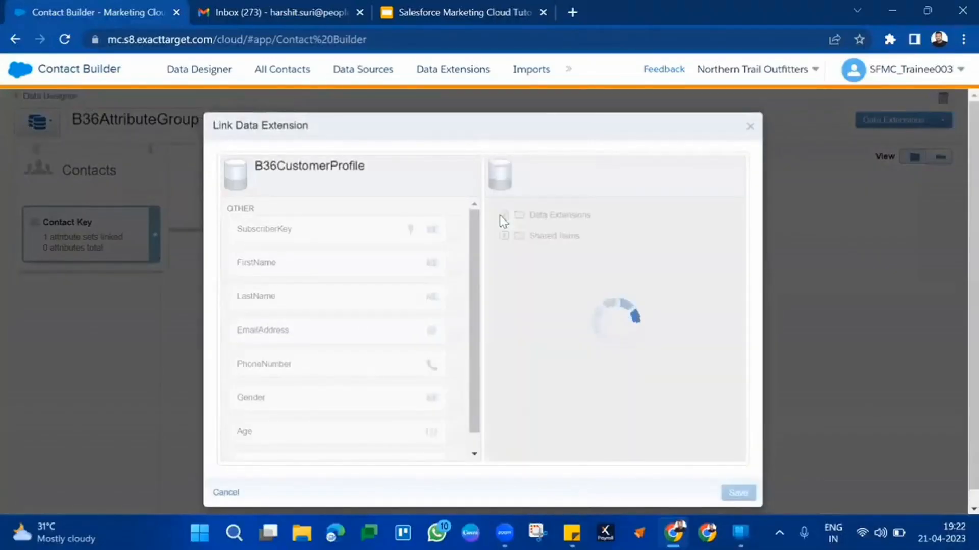
key("ctrl+f")
type("2")
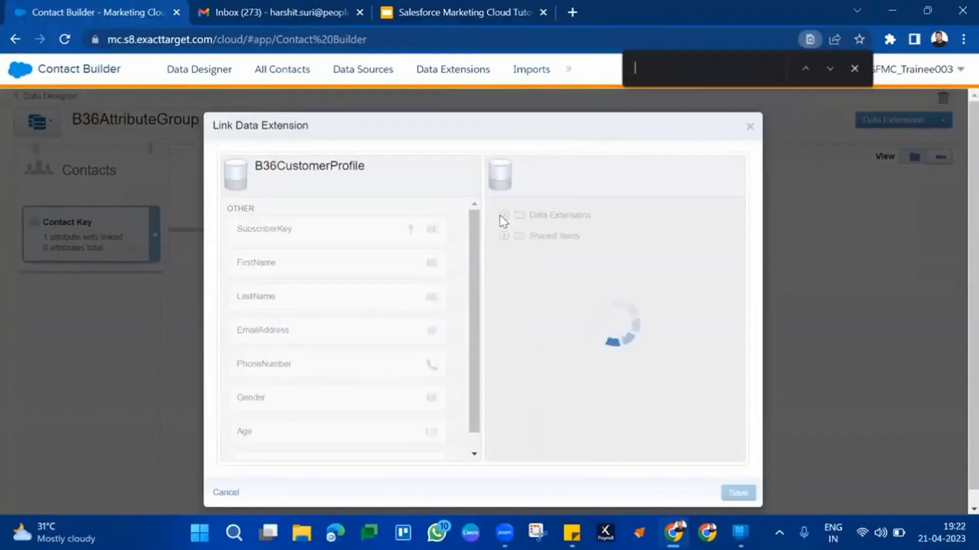
type("6")
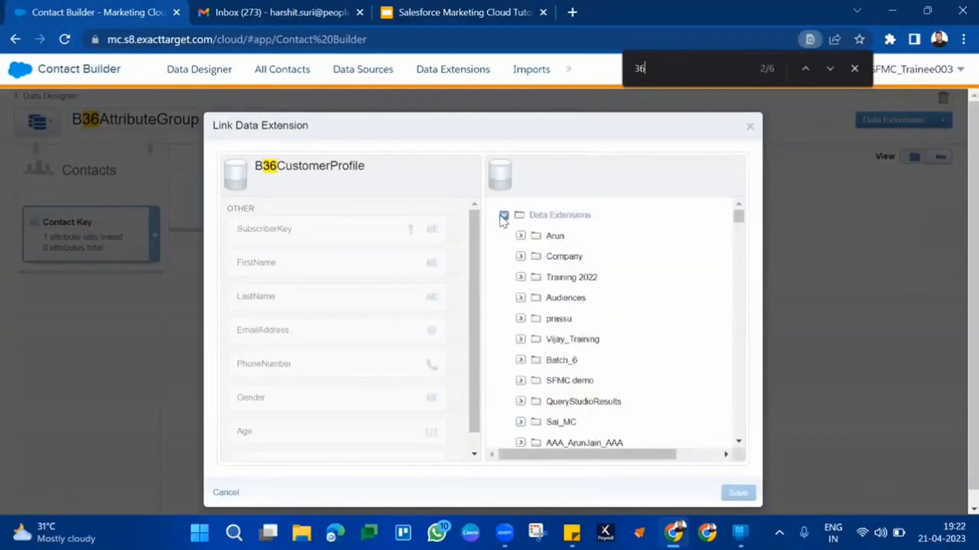
type("\\")
key("BackSpace")
scroll(539, 394, "down", 15)
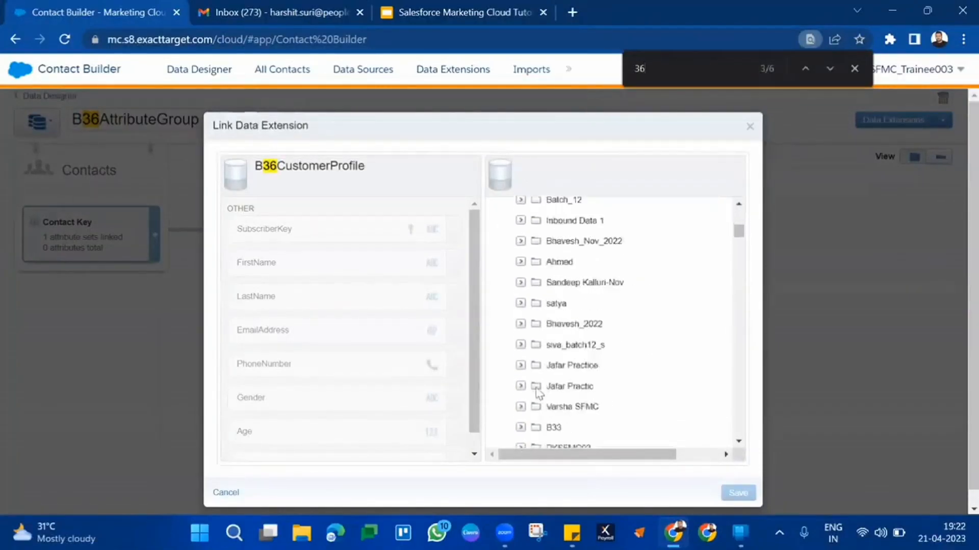
scroll(538, 394, "down", 15)
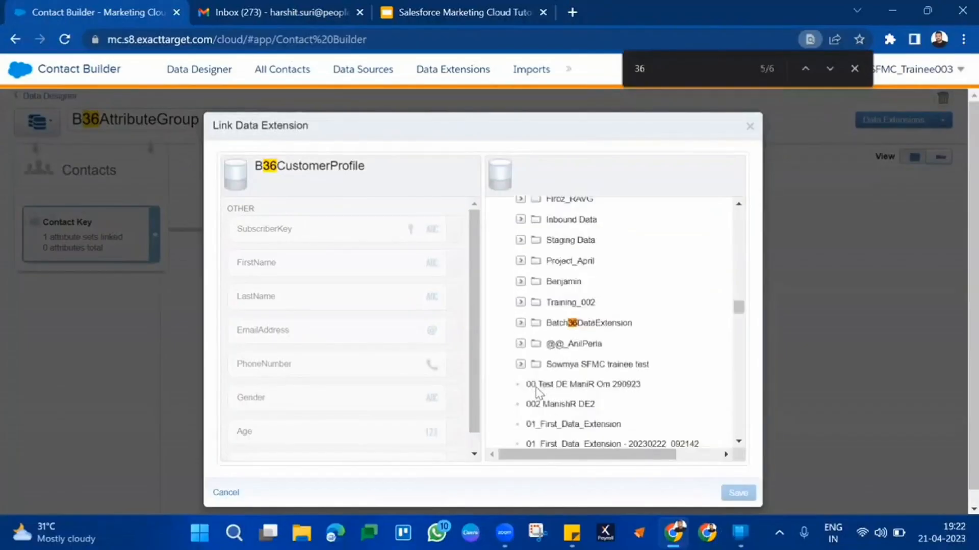
Go through the matches to the Batch36DataExtension folder, expand it and choose B36Transactions as the data extension to link
left_click(810, 68)
left_click(810, 69)
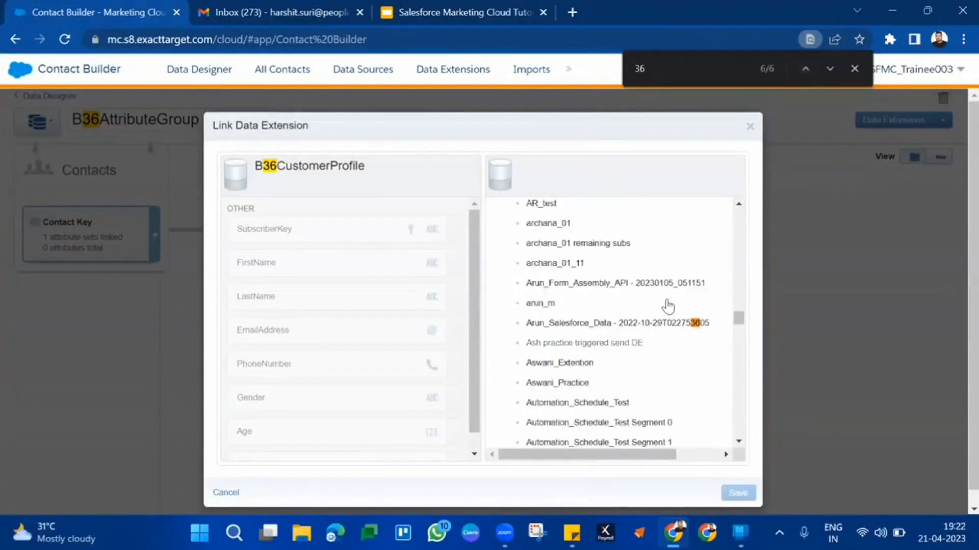
left_click(828, 69)
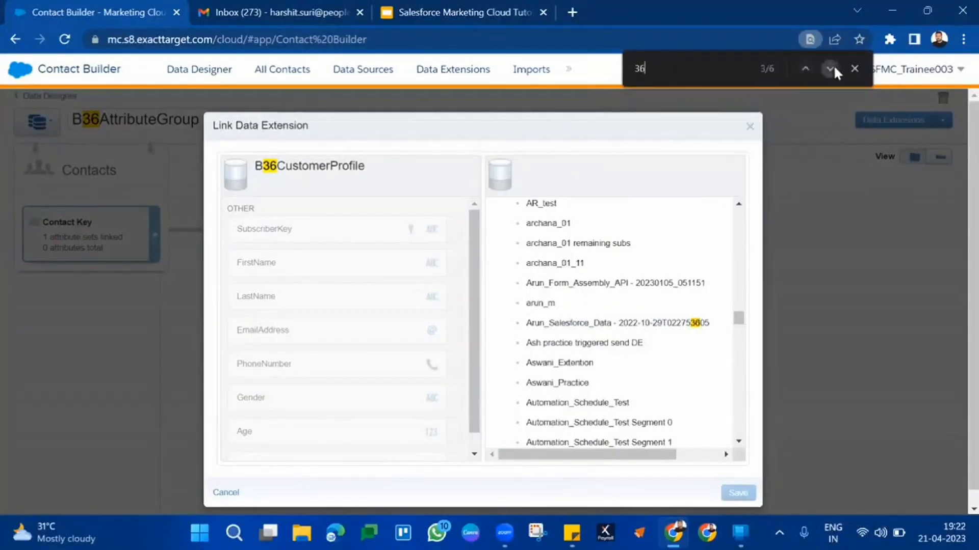
left_click(834, 65)
left_click(834, 65)
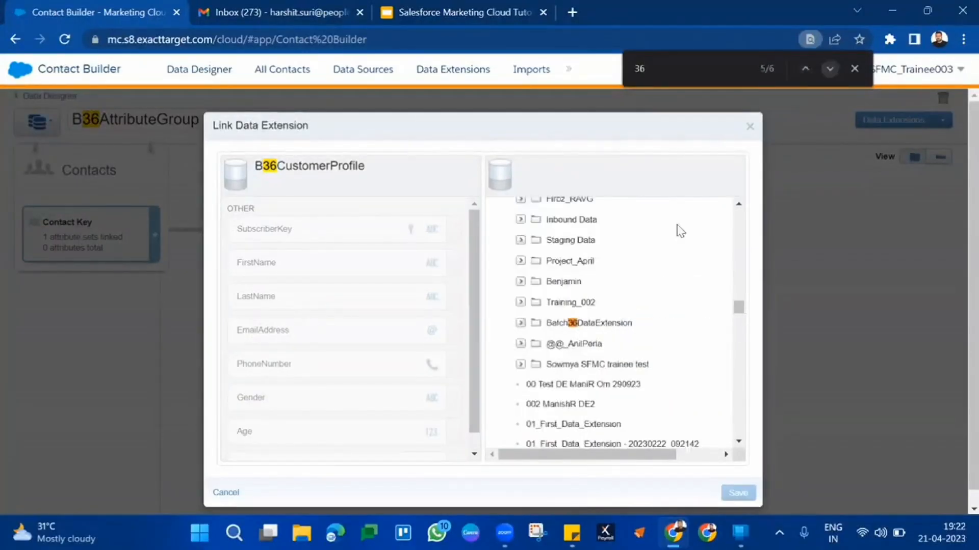
left_click(595, 326)
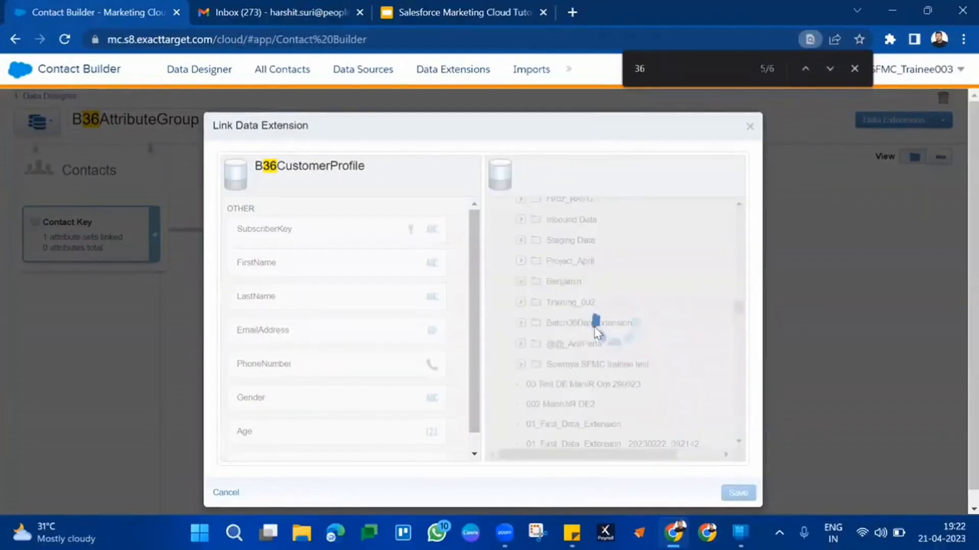
left_click(557, 363)
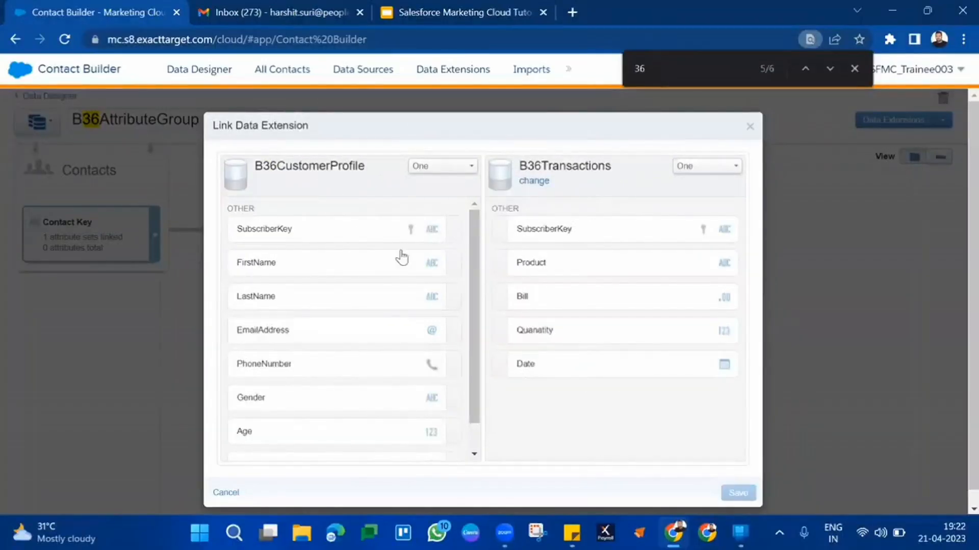
Link SubscriberKey in B36CustomerProfile to SubscriberKey in B36Transactions one to one, then save and confirm the data model change
left_click(335, 234)
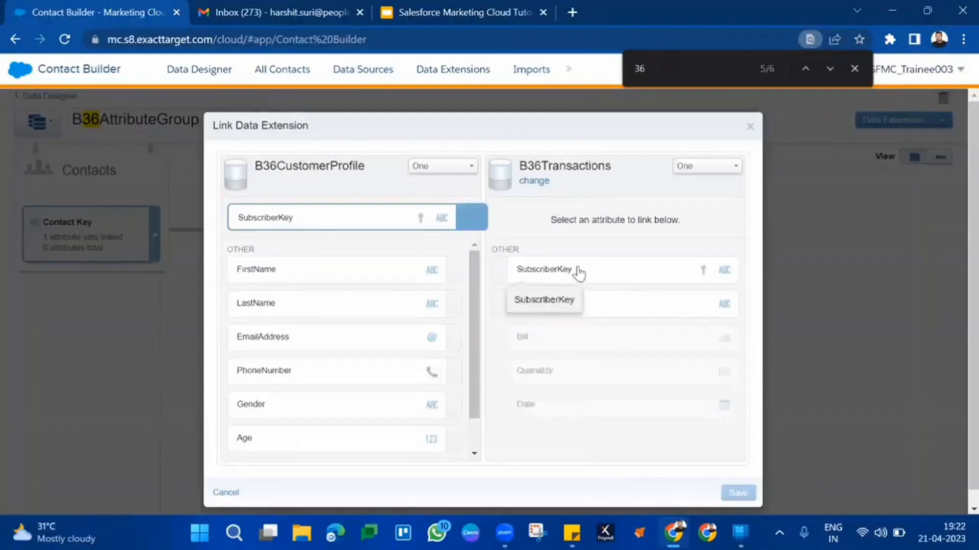
left_click(579, 270)
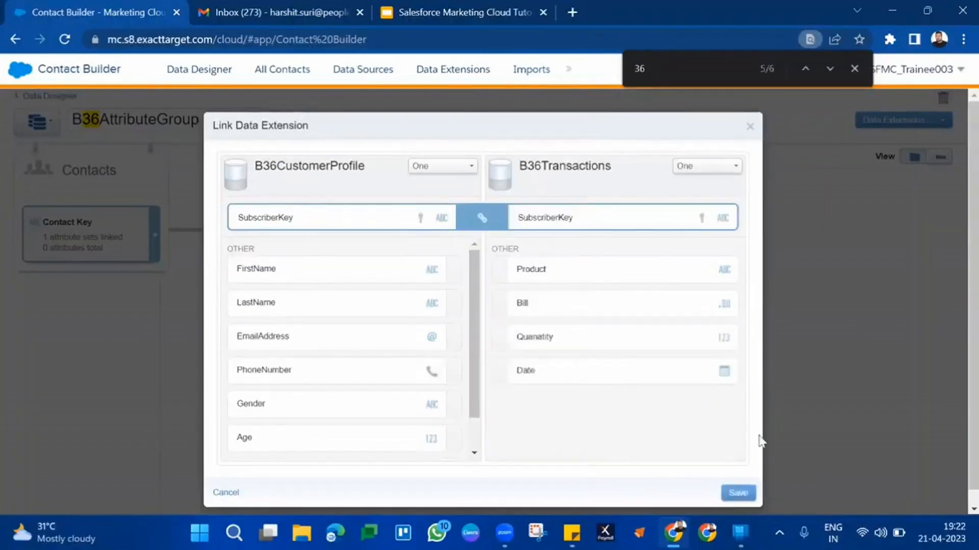
left_click(745, 493)
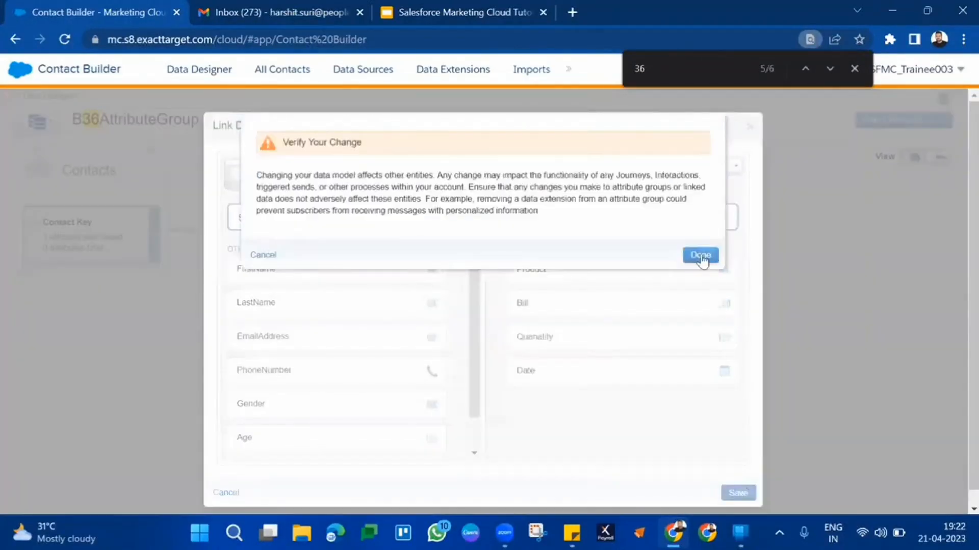
left_click(703, 257)
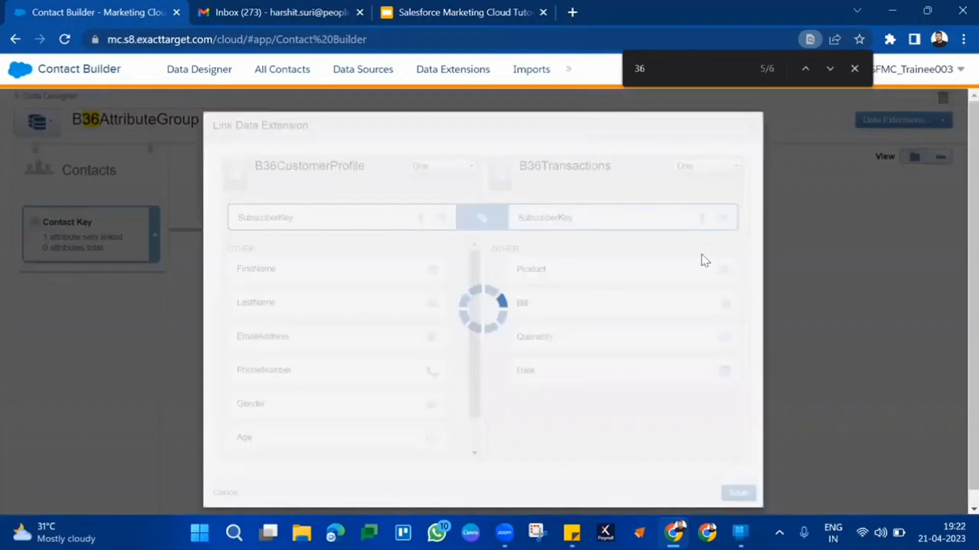
left_click(854, 68)
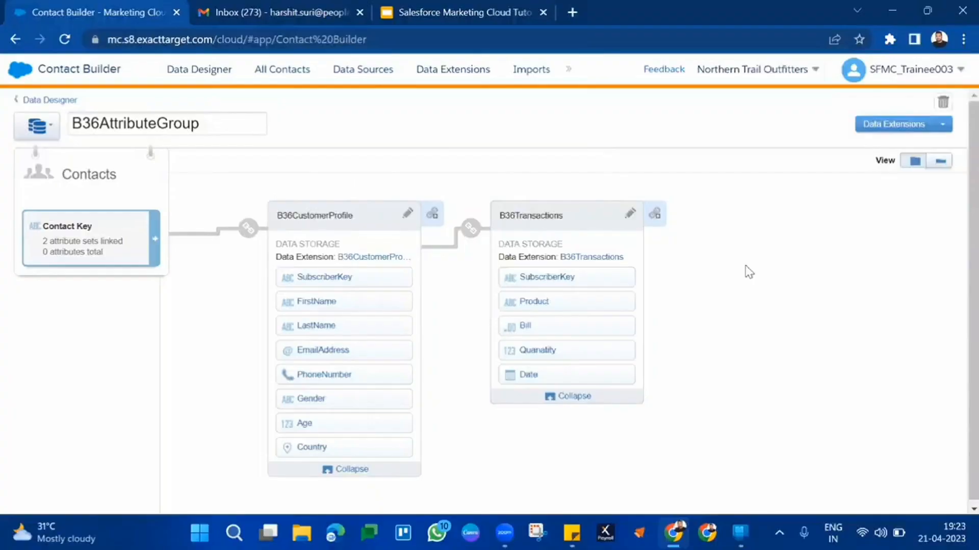
Start a link from B36Transactions, find the Batch36DataExtension folder by searching for "36", and choose B36Products as the data extension to link
left_click(655, 213)
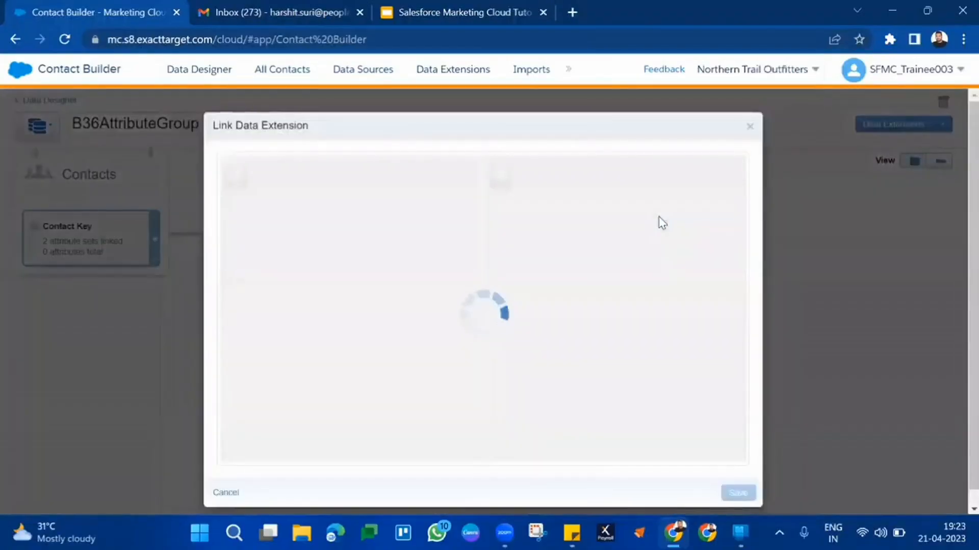
left_click(504, 216)
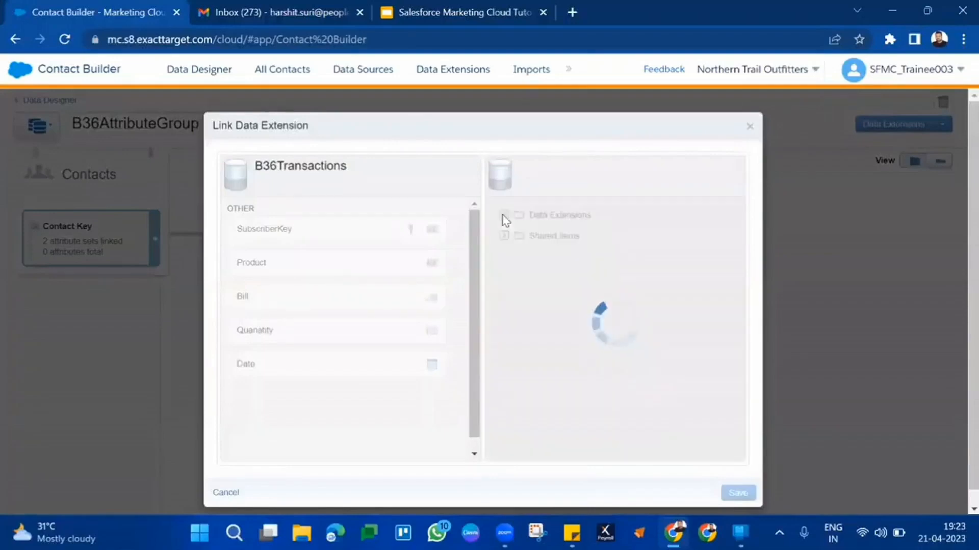
key("ctrl+f")
key("BackSpace")
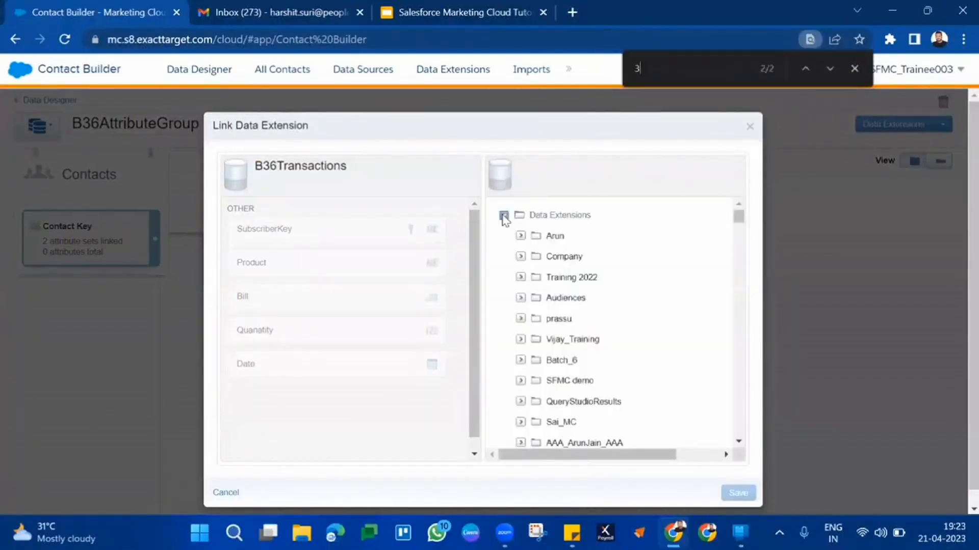
type("36")
left_click(836, 68)
left_click(836, 68)
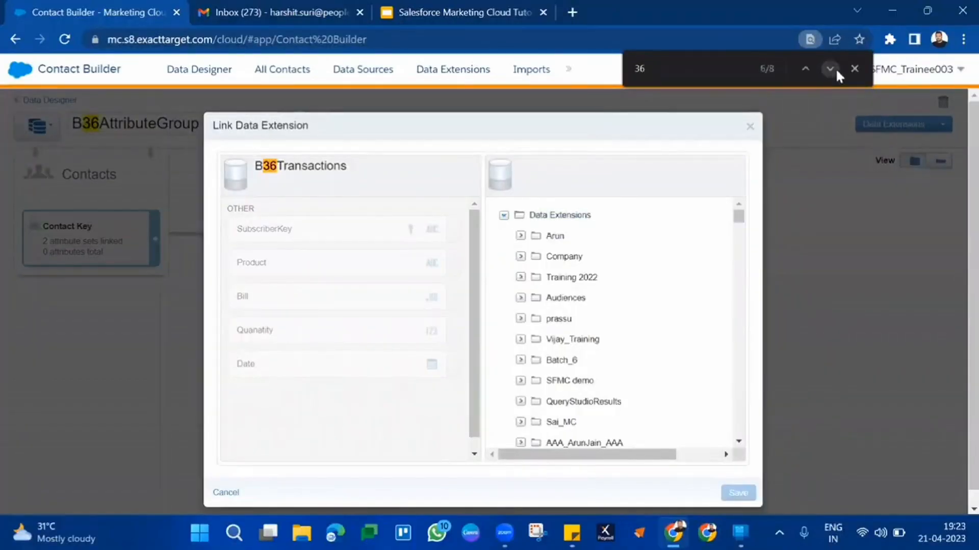
left_click(836, 68)
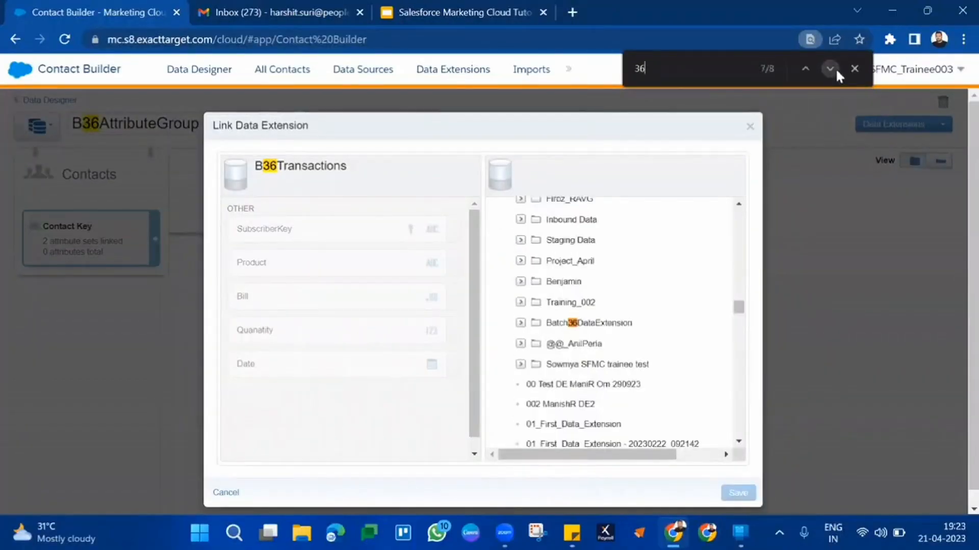
left_click(614, 324)
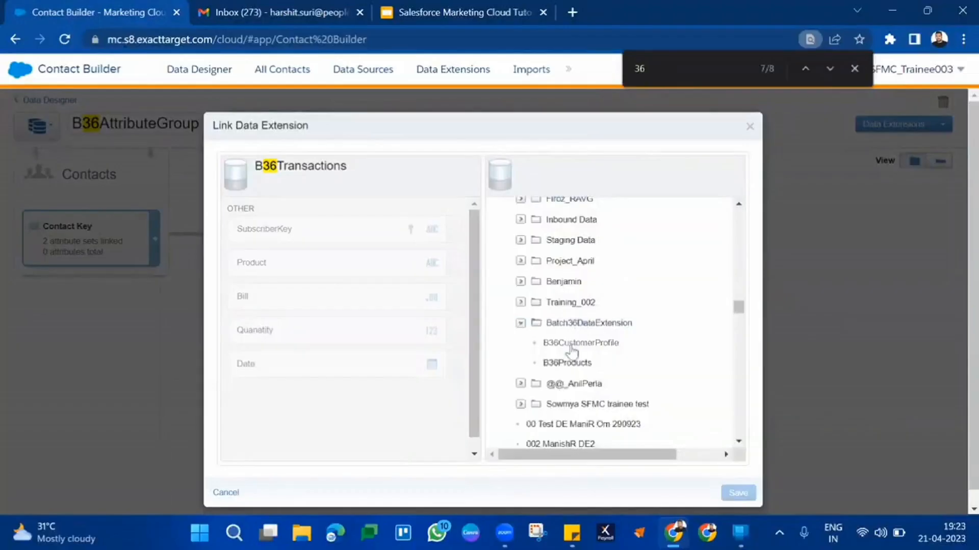
scroll(579, 350, "down", 2)
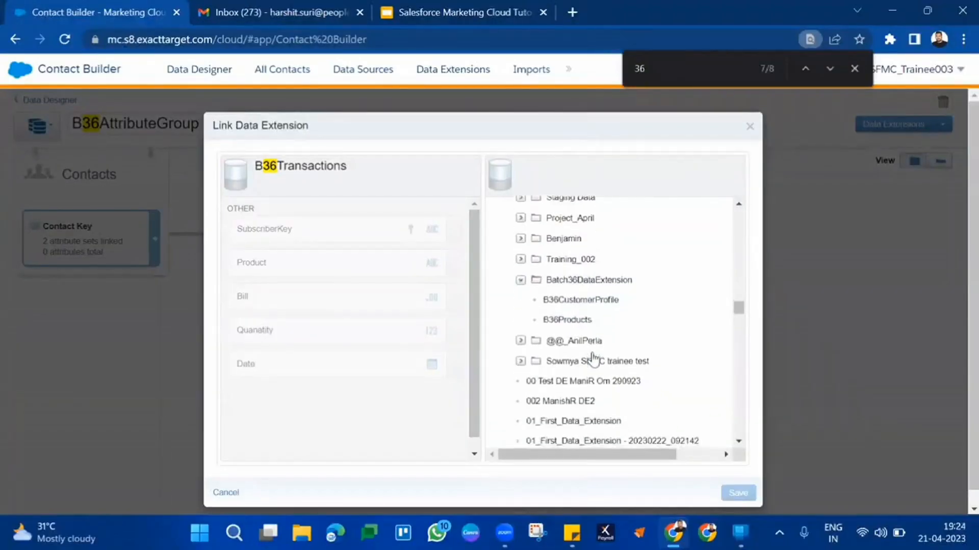
left_click(594, 321)
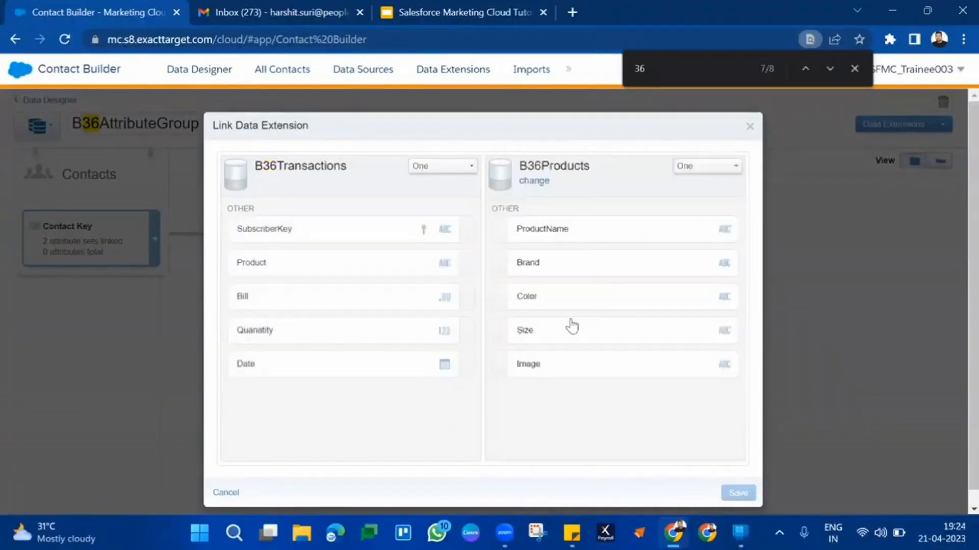
Link Product in B36Transactions to ProductName in B36Products one to one, then save and confirm the data model change
left_click(364, 261)
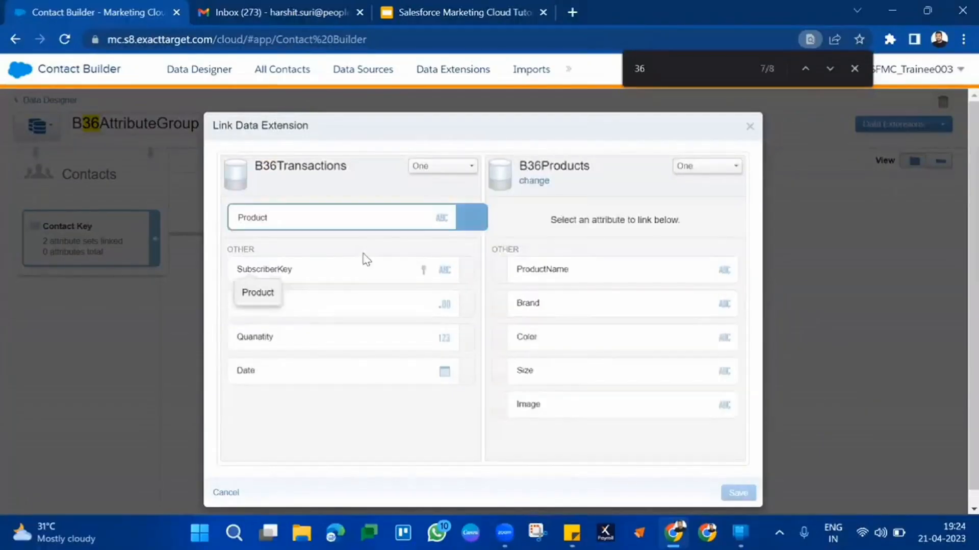
left_click(590, 284)
left_click(739, 494)
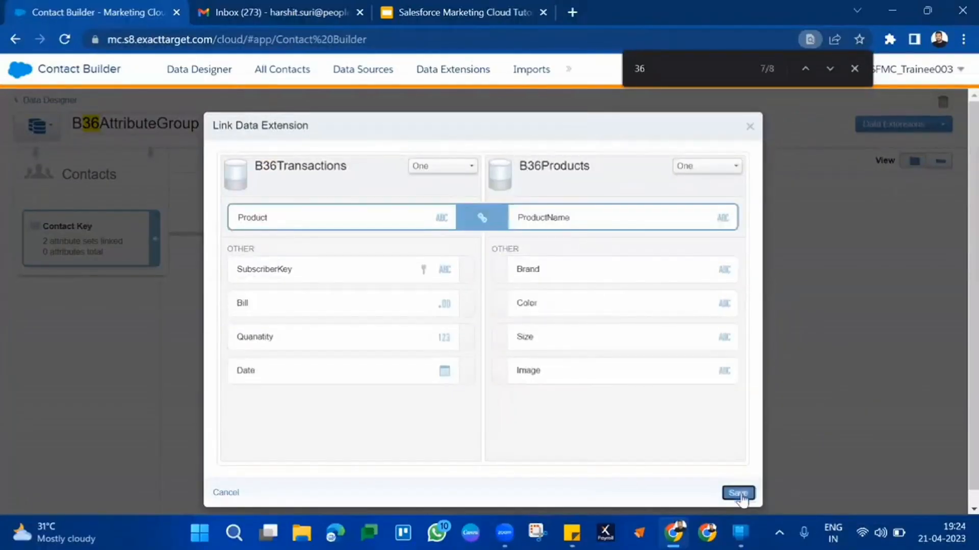
left_click(700, 255)
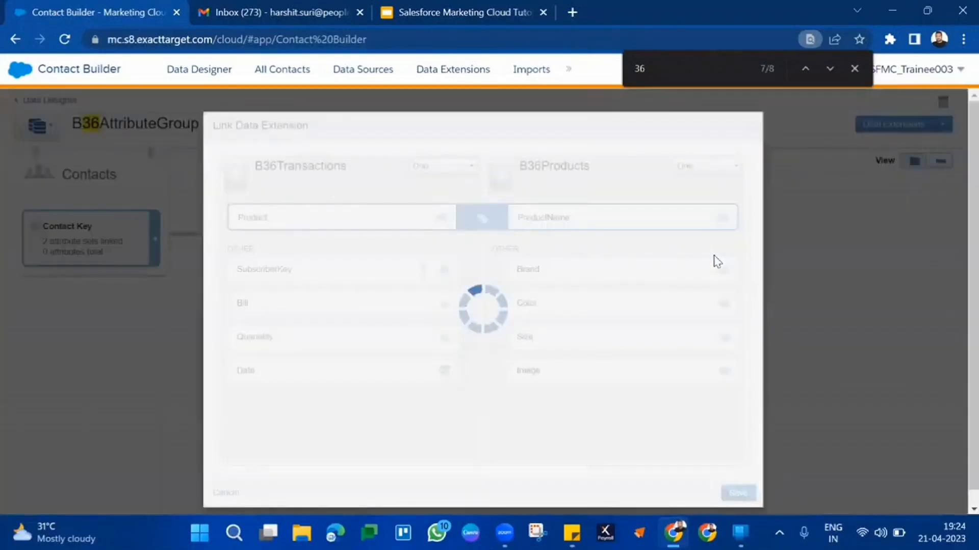
left_click(855, 68)
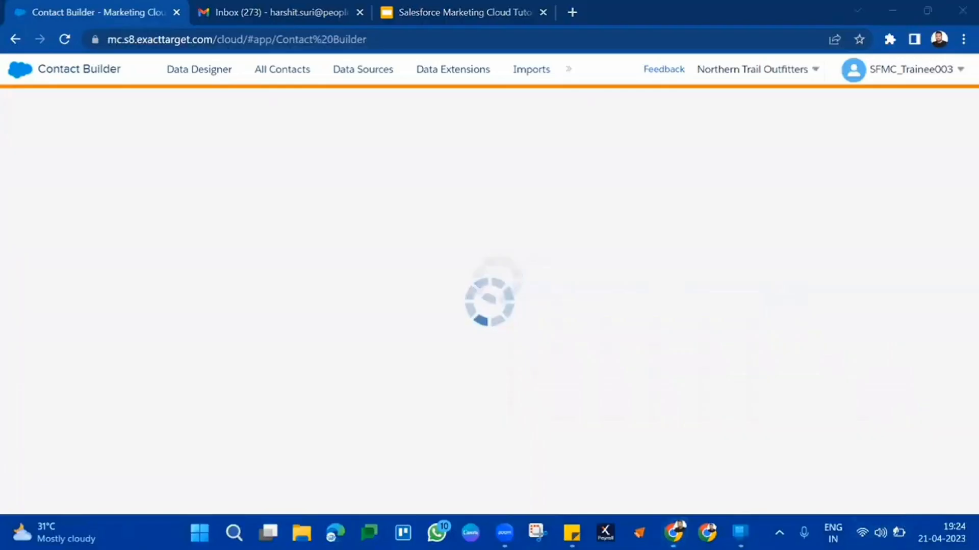
Raise the computer's screen brightness slightly
left_click(881, 532)
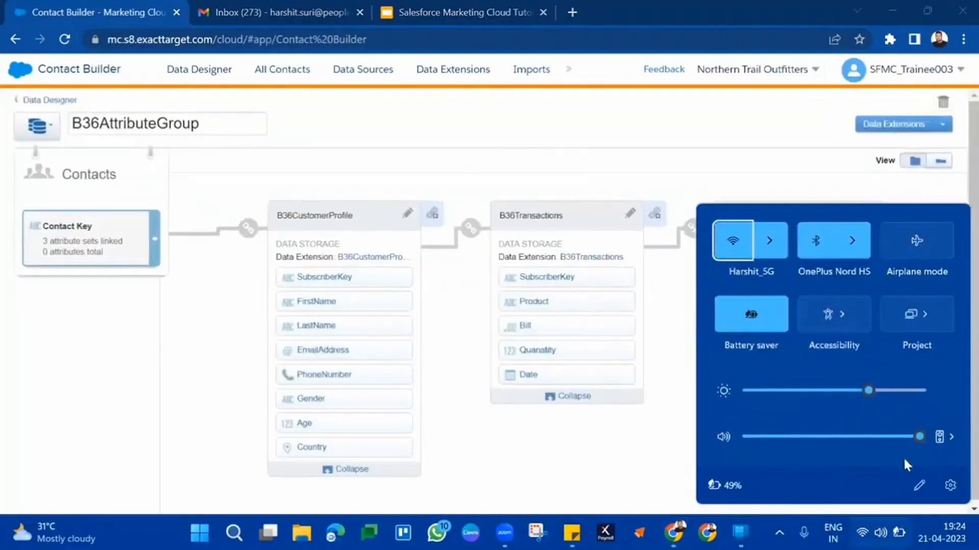
left_click(887, 390)
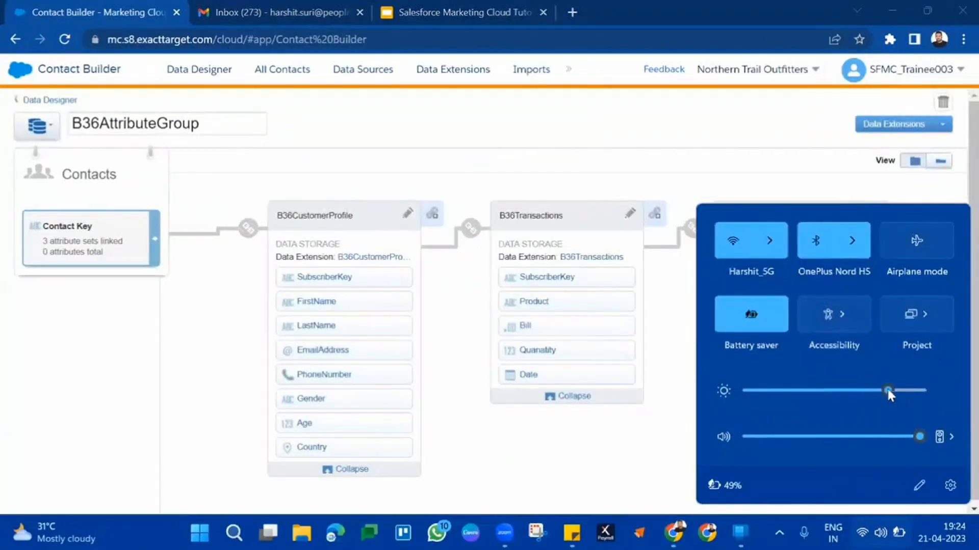
left_click(668, 384)
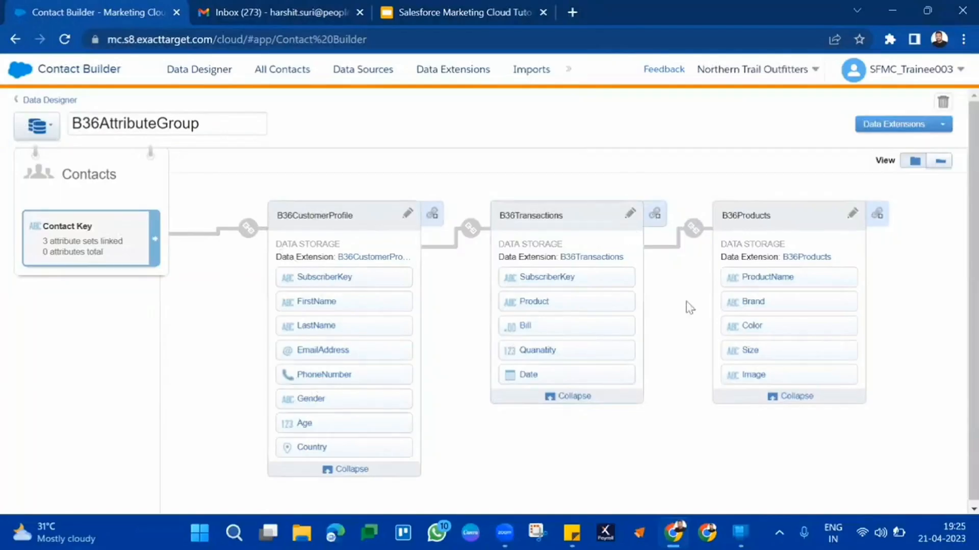
Examine the links that join Contact Key, B36CustomerProfile, B36Transactions and B36Products in the attribute group
mouse_move(695, 229)
mouse_move(469, 225)
mouse_move(248, 230)
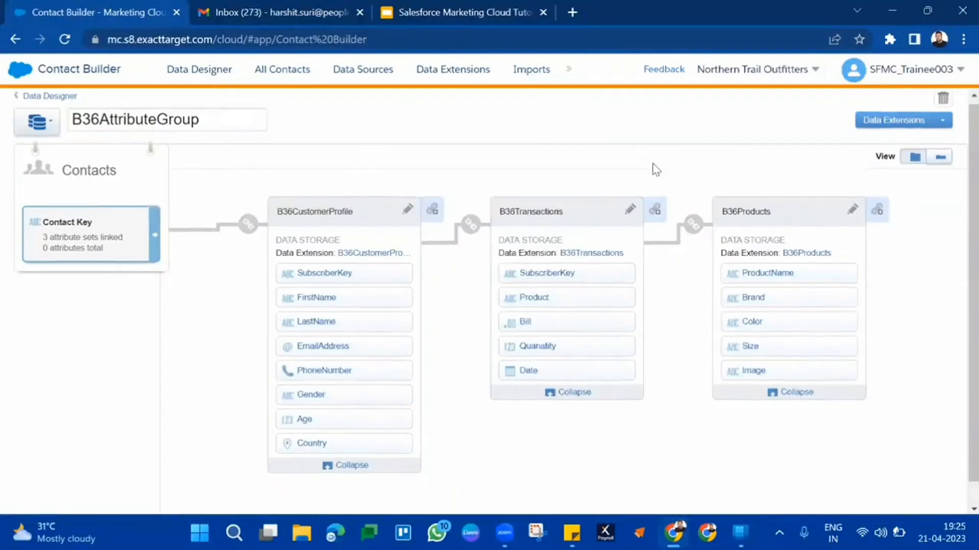
scroll(655, 169, "down", 3)
scroll(655, 170, "up", 3)
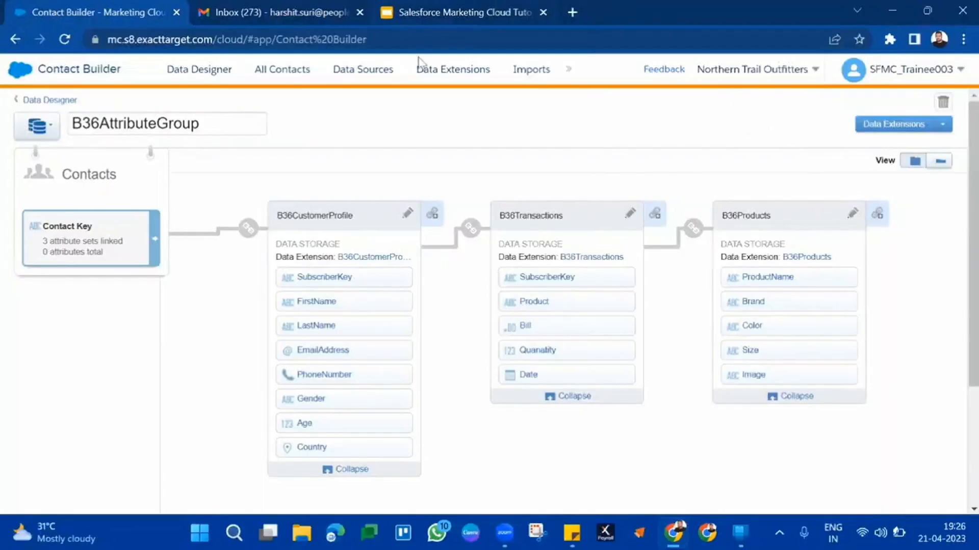
Switch to the B36 Invoice Transaction Project note in Sticky Notes and review its Data and Build sections, highlighting Email
mouse_move(572, 533)
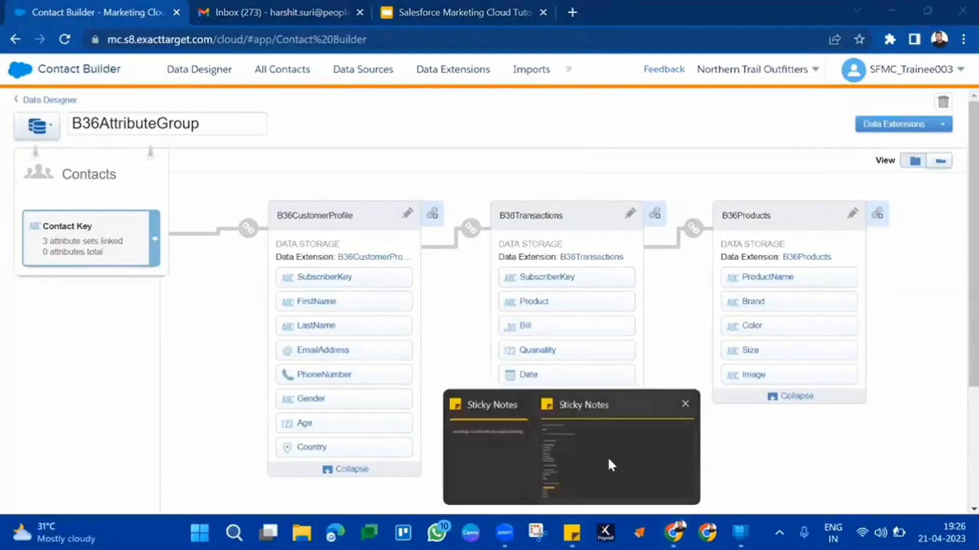
left_click(545, 442)
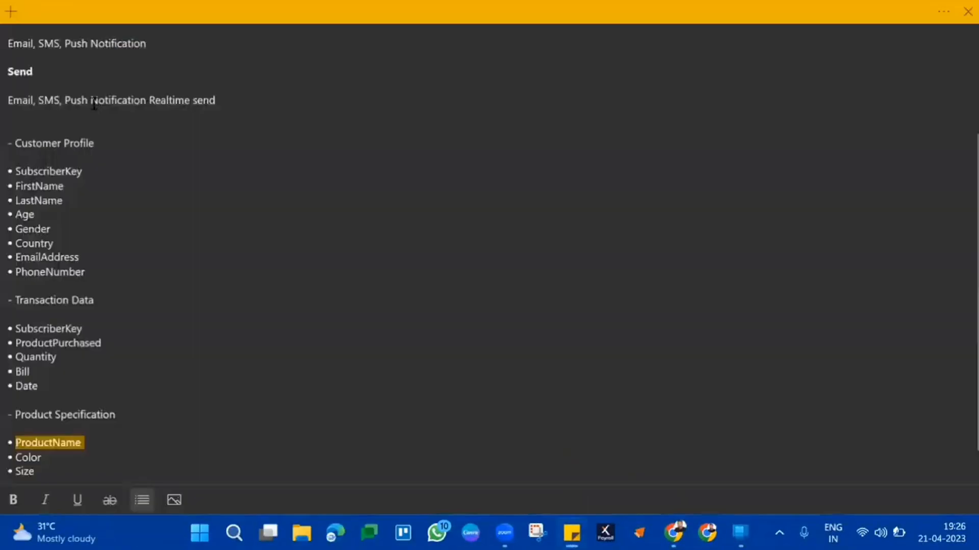
scroll(94, 104, "up", 5)
left_click_drag(115, 124, 8, 52)
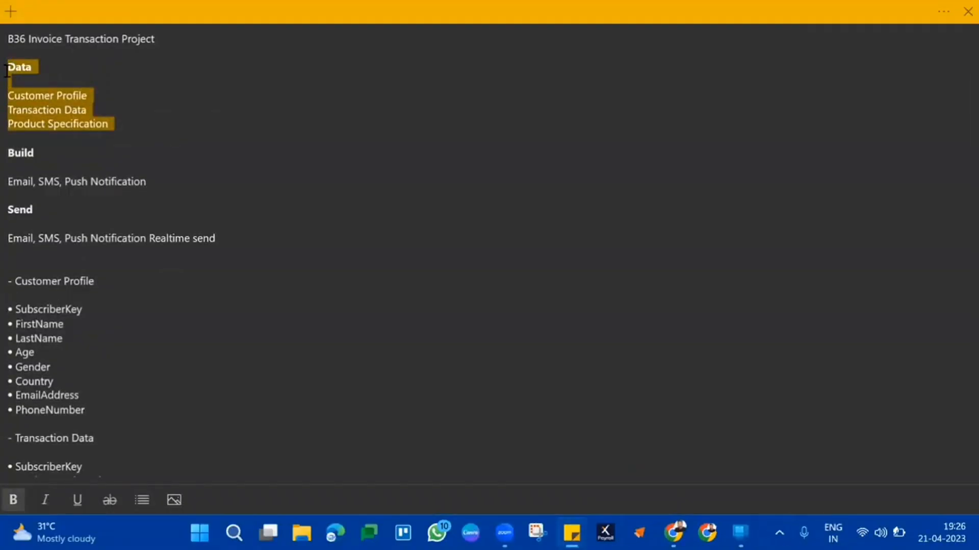
double_click(8, 151)
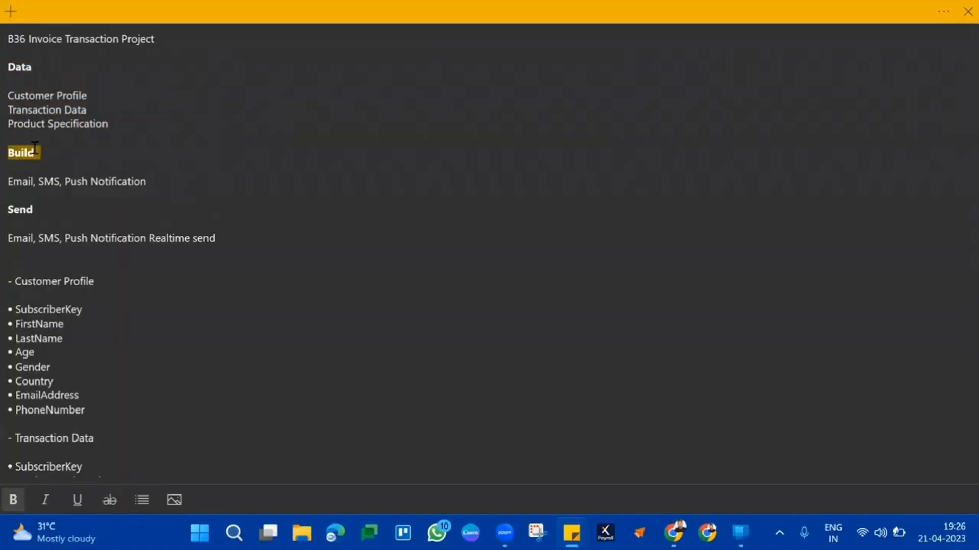
double_click(13, 187)
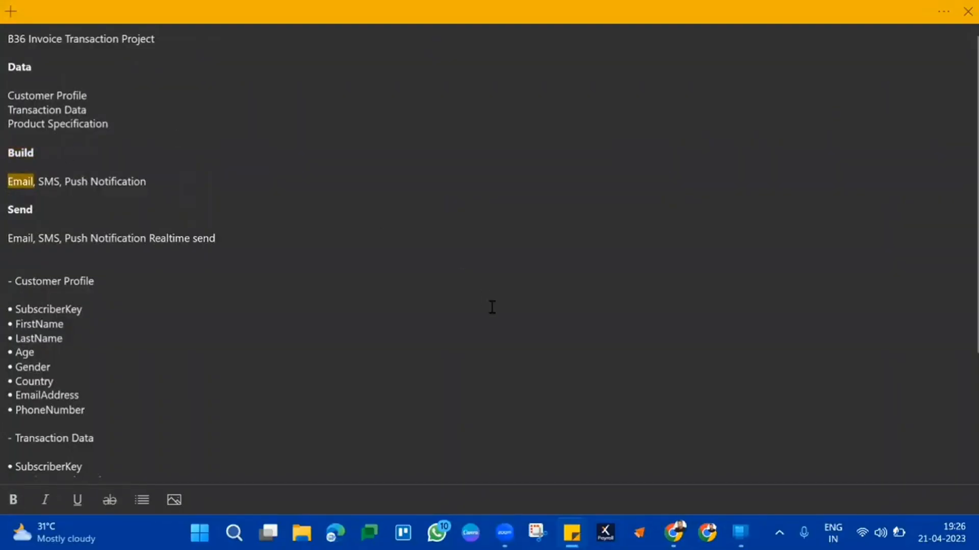
Switch to the Salesforce Marketing Cloud Tutorial presentation in Google Slides and start the slideshow from the Email Studio slide
key("alt+Tab")
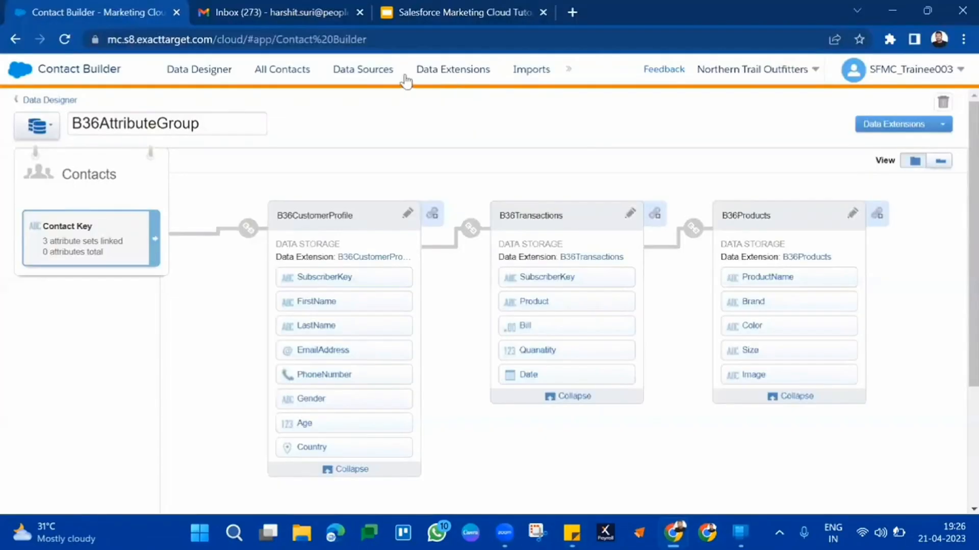
left_click(433, 6)
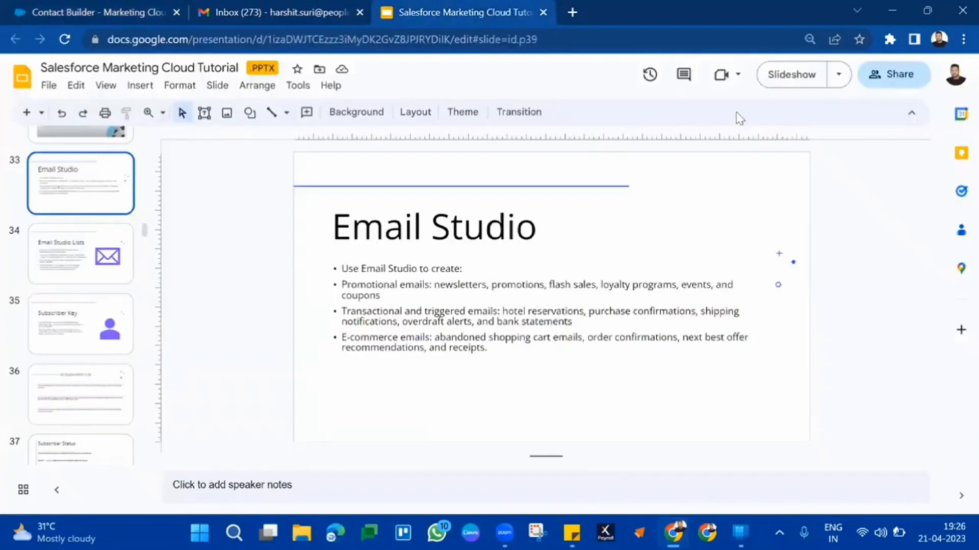
left_click(793, 73)
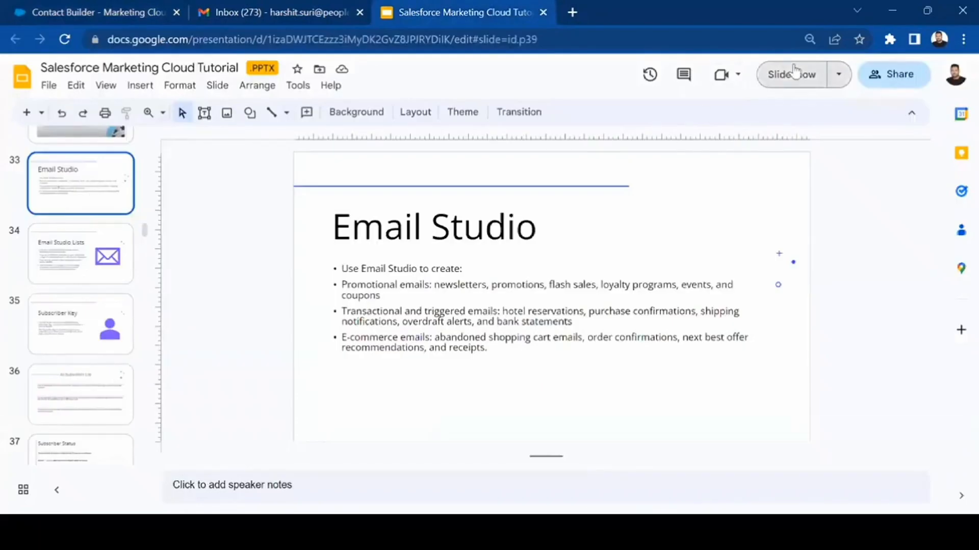
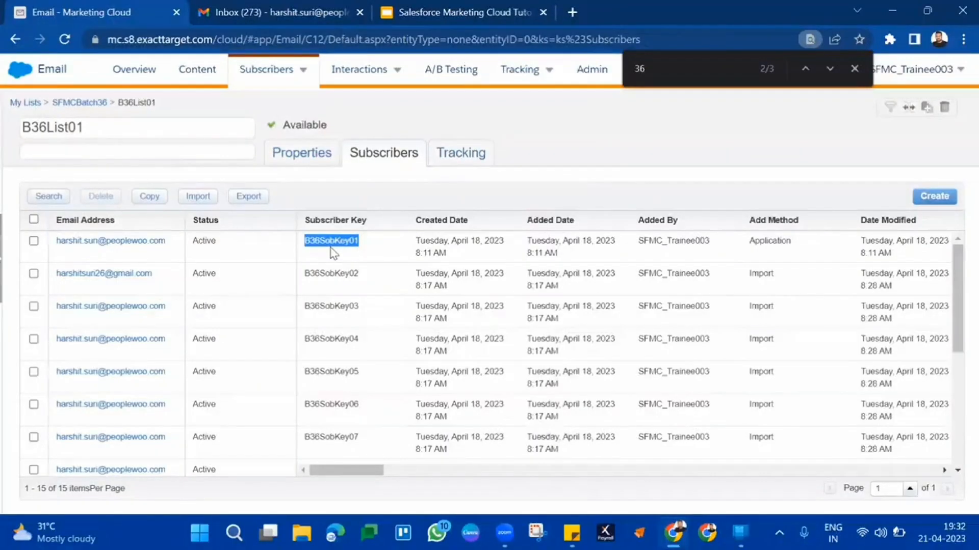
Open All Subscribers and search it for the subscriber whose Subscriber Key equals B36SobKey01
mouse_move(299, 69)
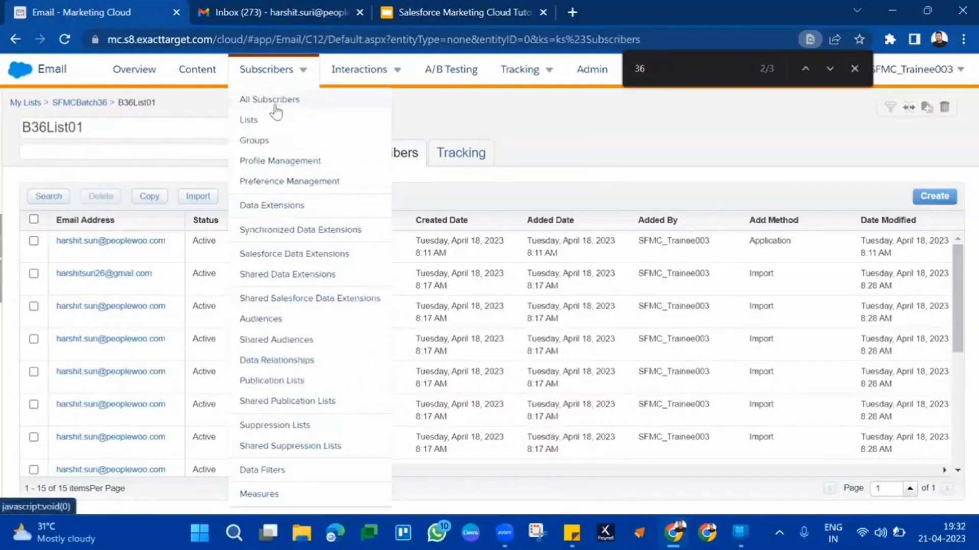
left_click(275, 105)
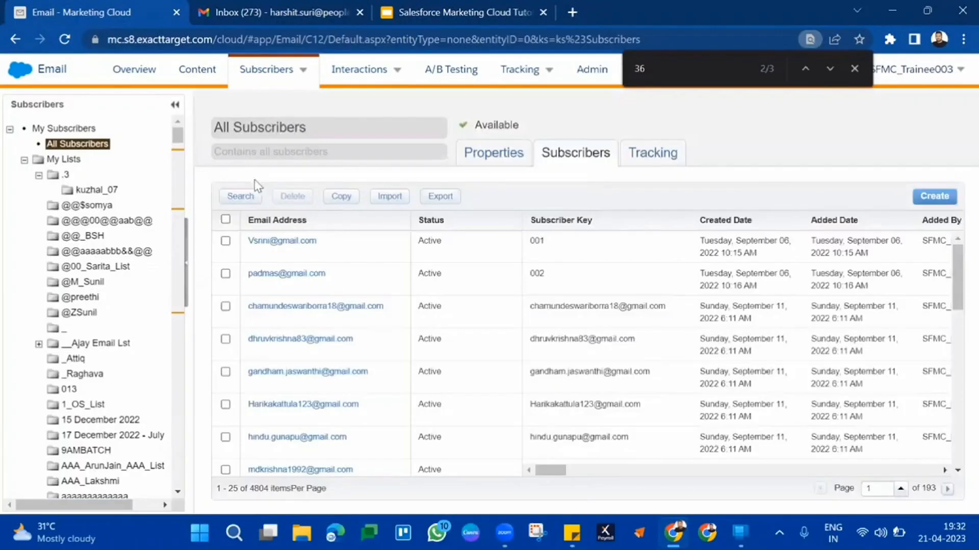
left_click(247, 200)
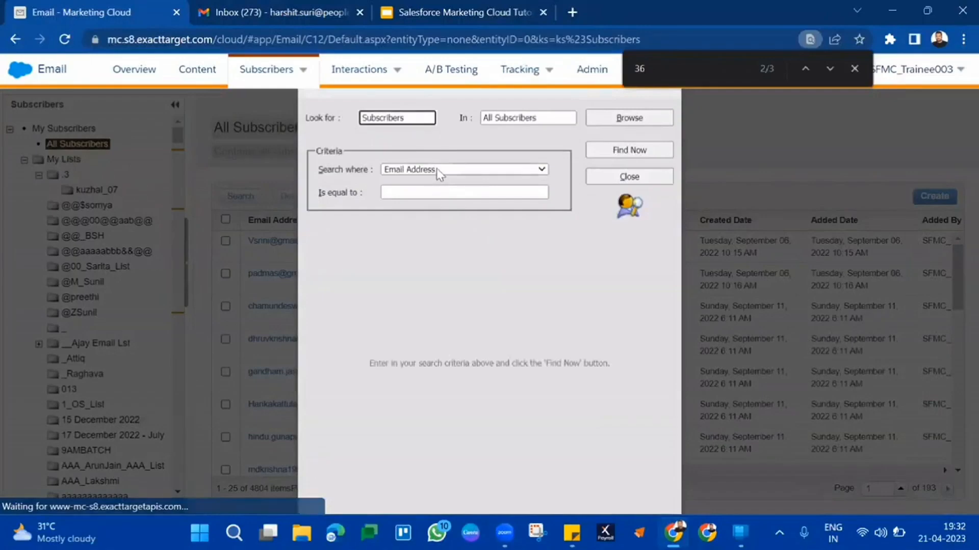
left_click(438, 172)
left_click(429, 221)
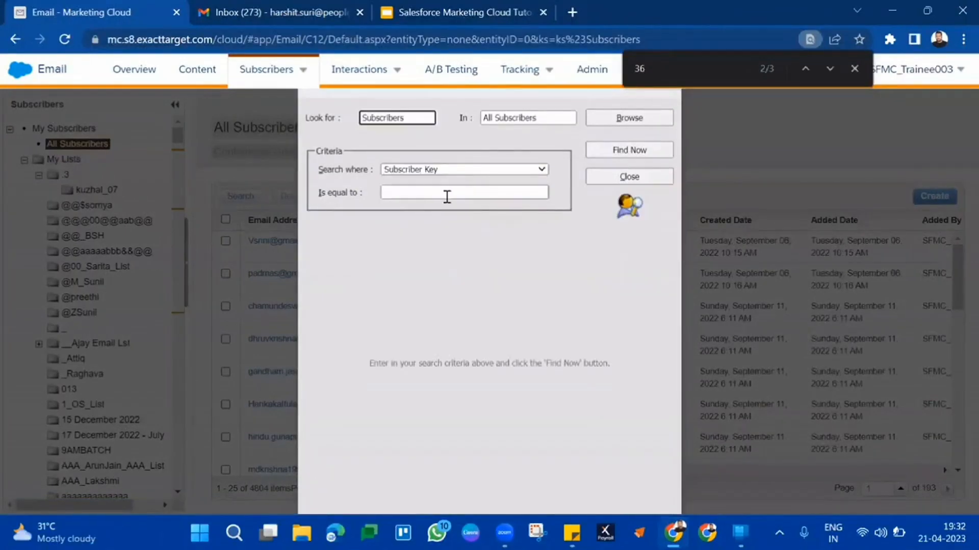
right_click(446, 197)
key("p")
left_click(641, 149)
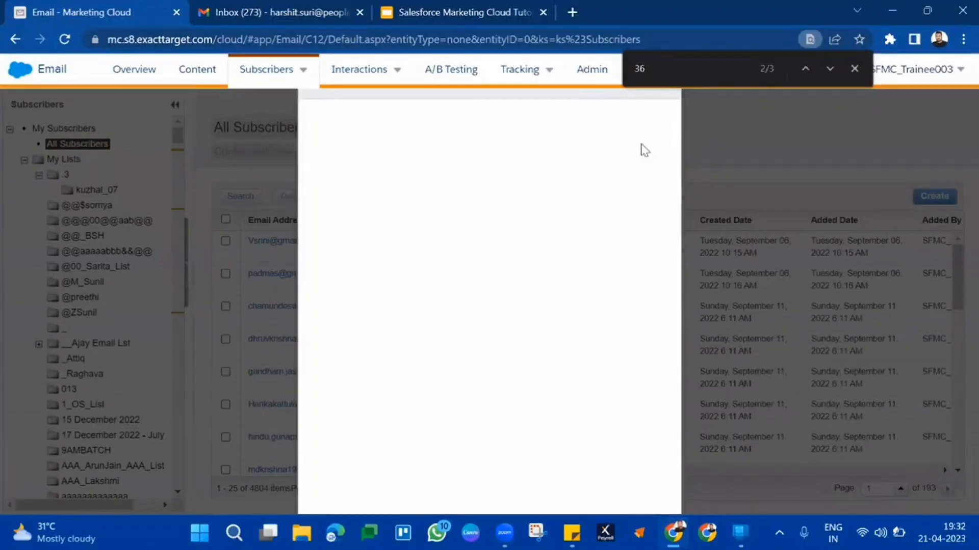
left_click(854, 68)
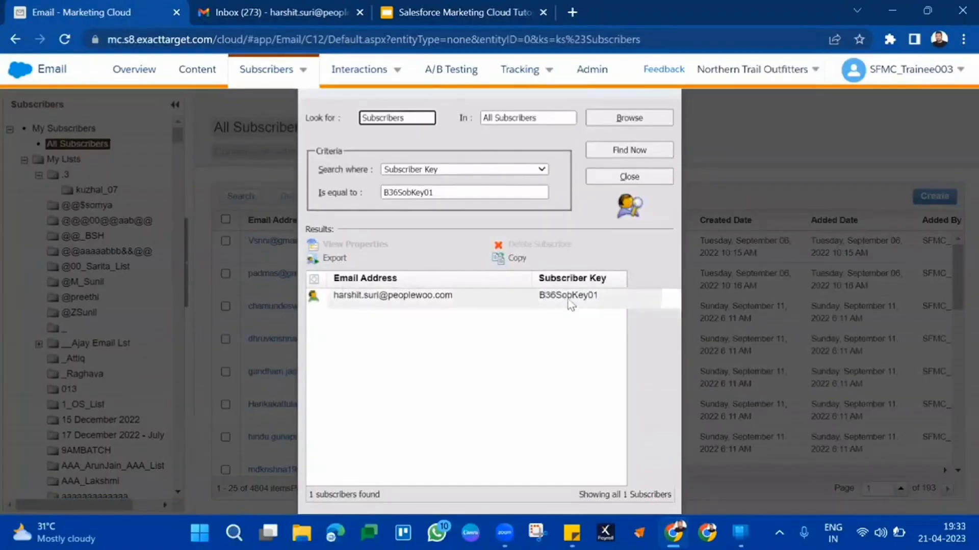
key("ctrl+f")
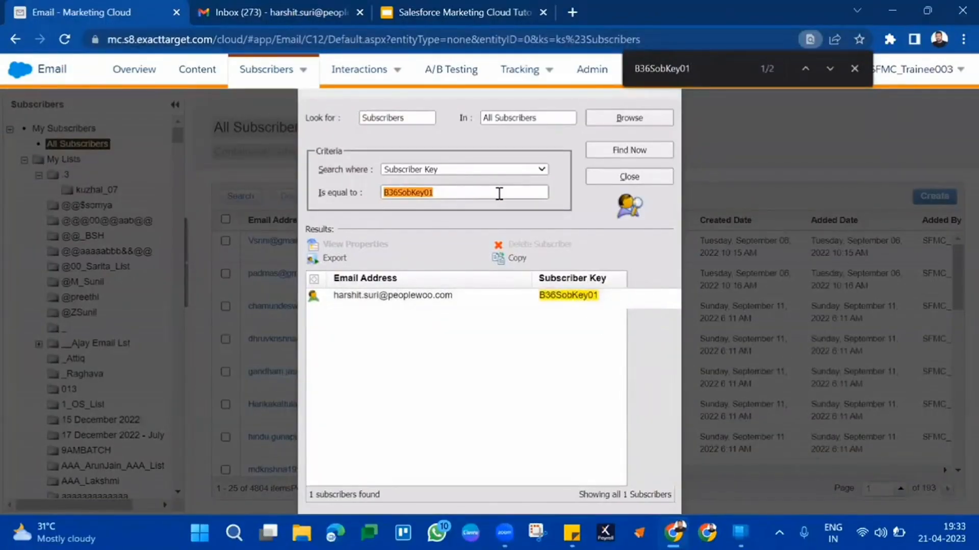
left_click(852, 68)
mouse_move(852, 71)
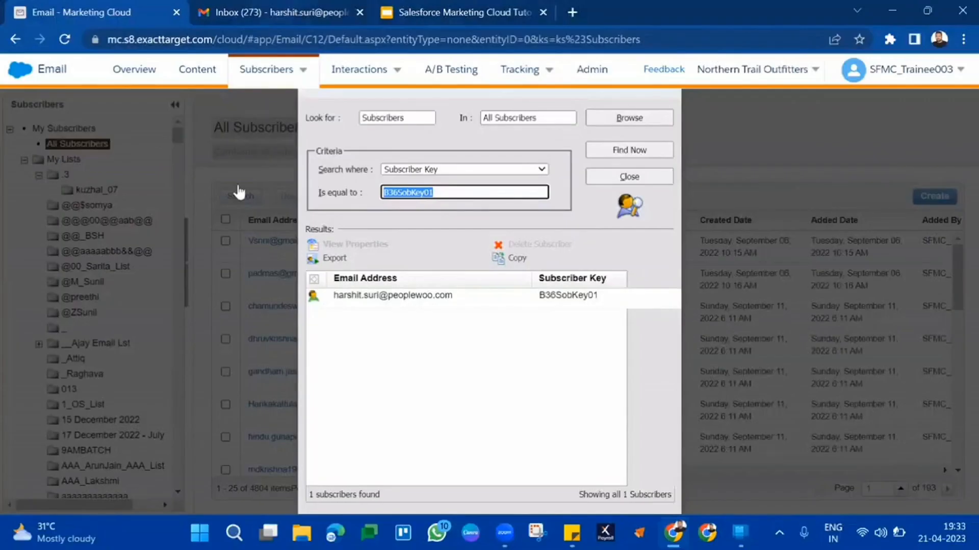
Duplicate the Email Studio browser tab and switch to the copy
mouse_move(269, 69)
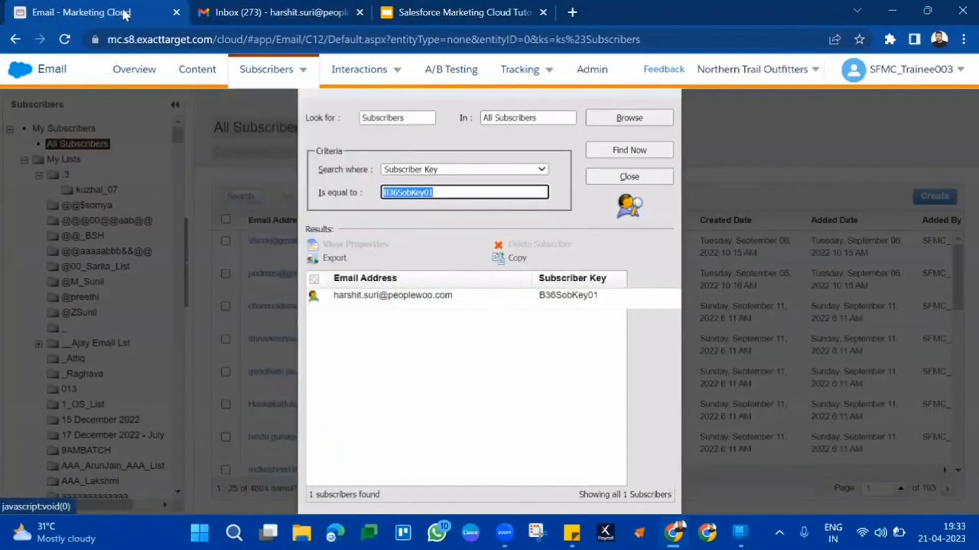
right_click(133, 6)
left_click(206, 118)
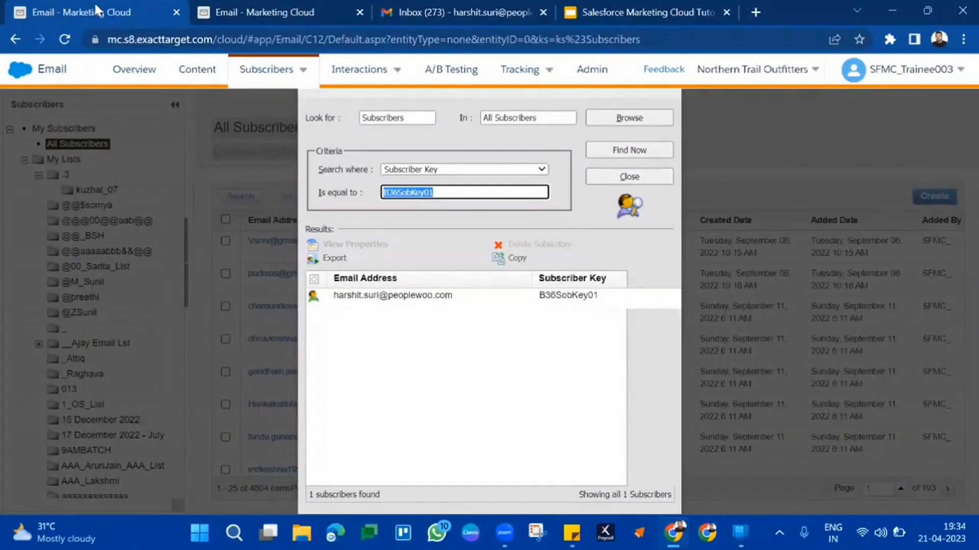
left_click(286, 11)
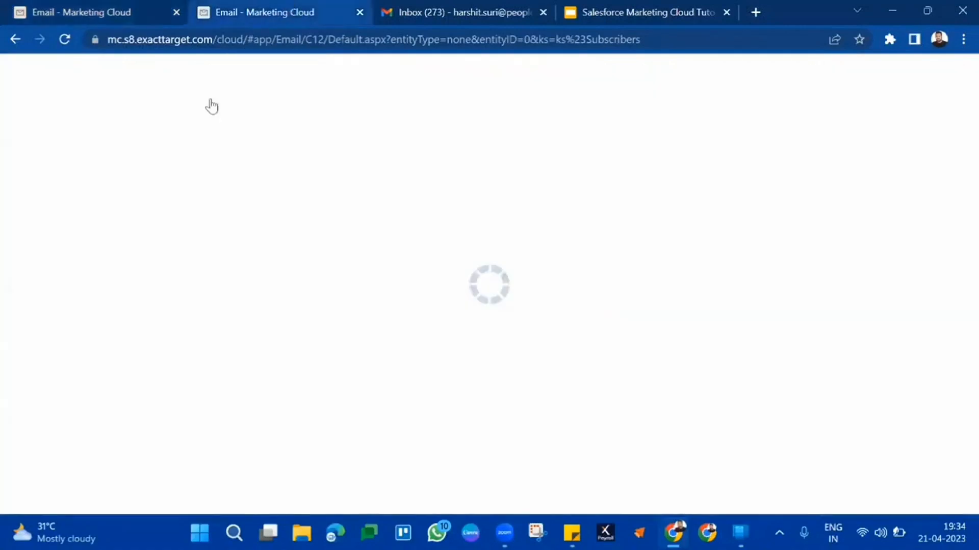
Find 36 in the Subscribers folder tree and open the Batch36DataExtension folder
key("ctrl+f")
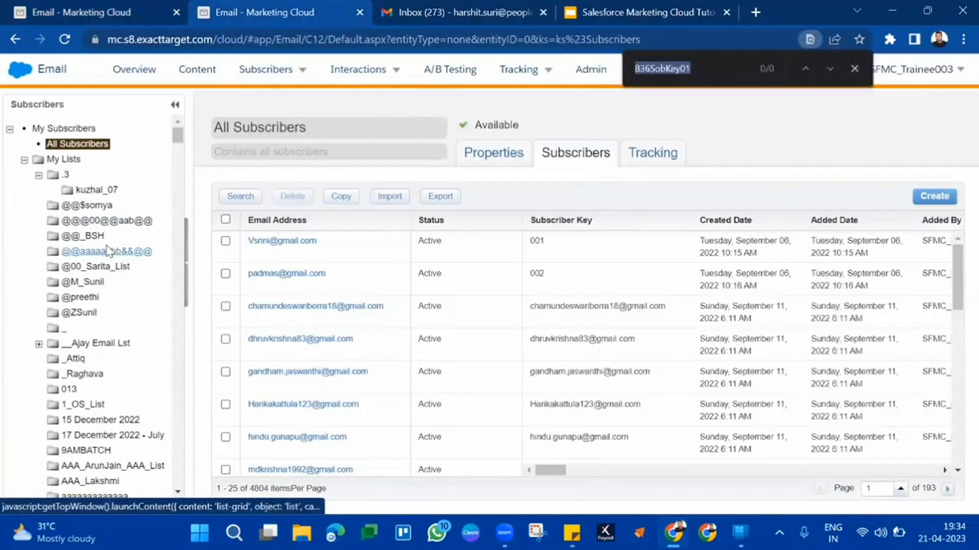
type("b36")
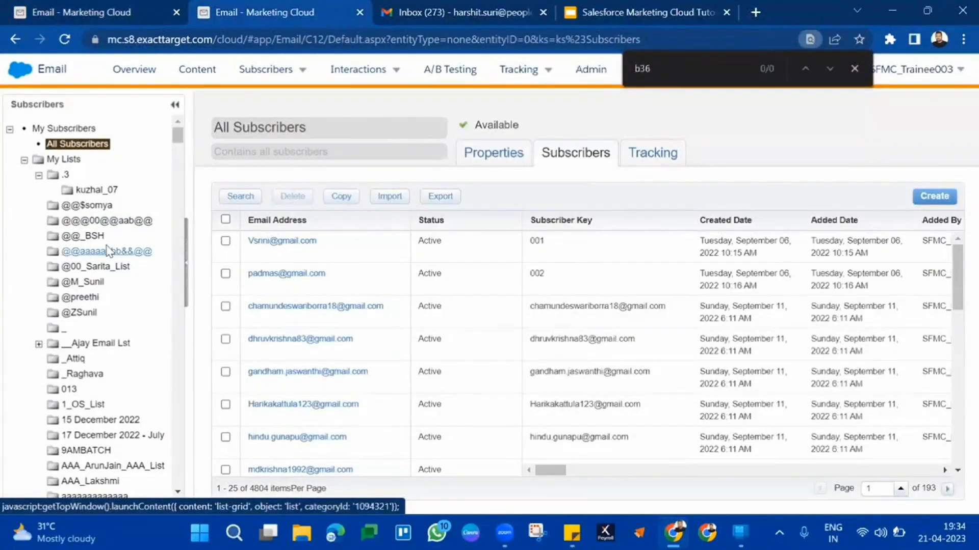
key("BackSpace")
key("BackSpace")
key("BackSpace")
type("36")
key("Return")
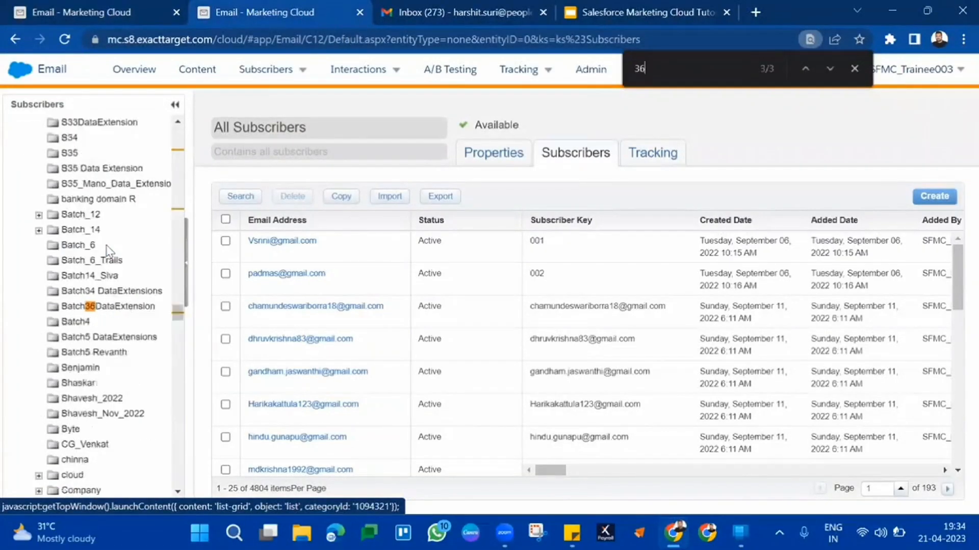
left_click(103, 307)
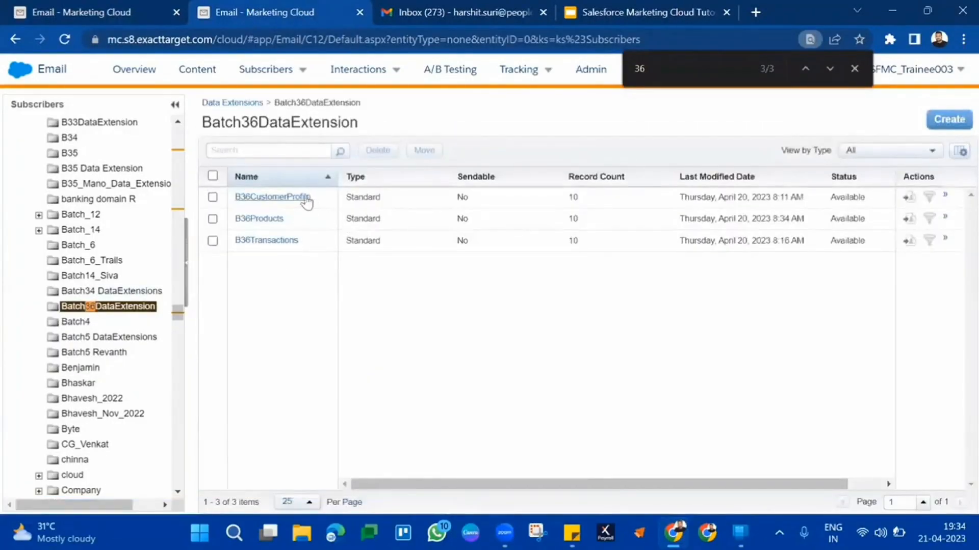
Open the records of the B36CustomerProfile data extension and select the first record's SubscriberKey
left_click(306, 198)
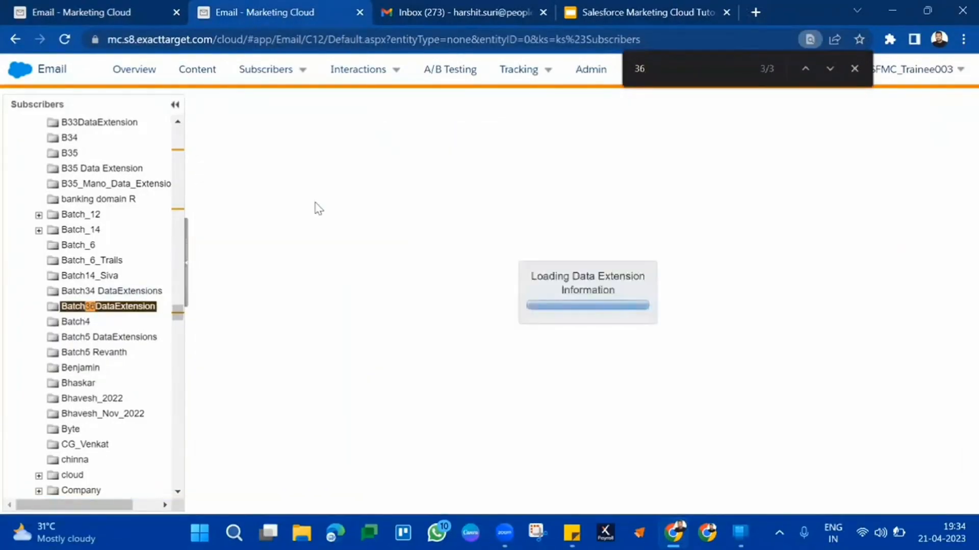
left_click(858, 76)
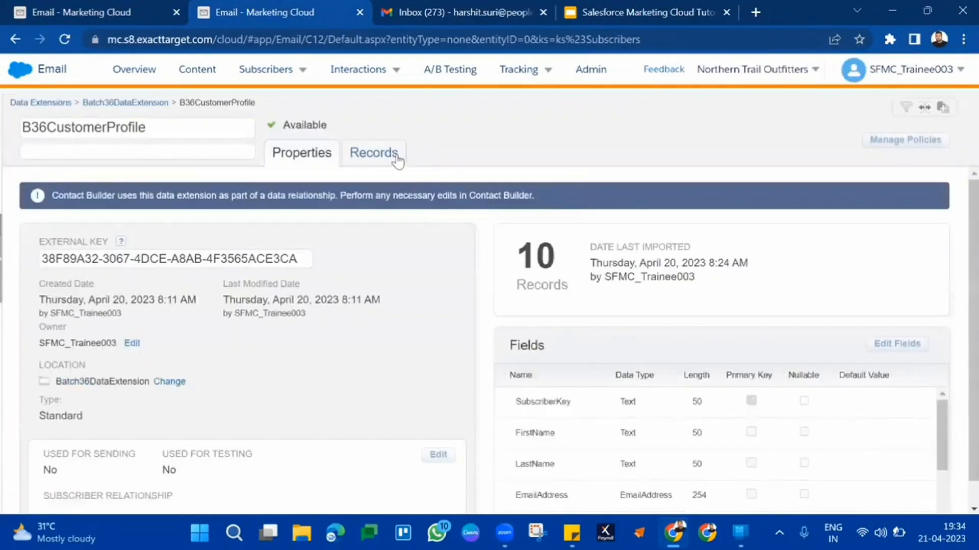
left_click(397, 160)
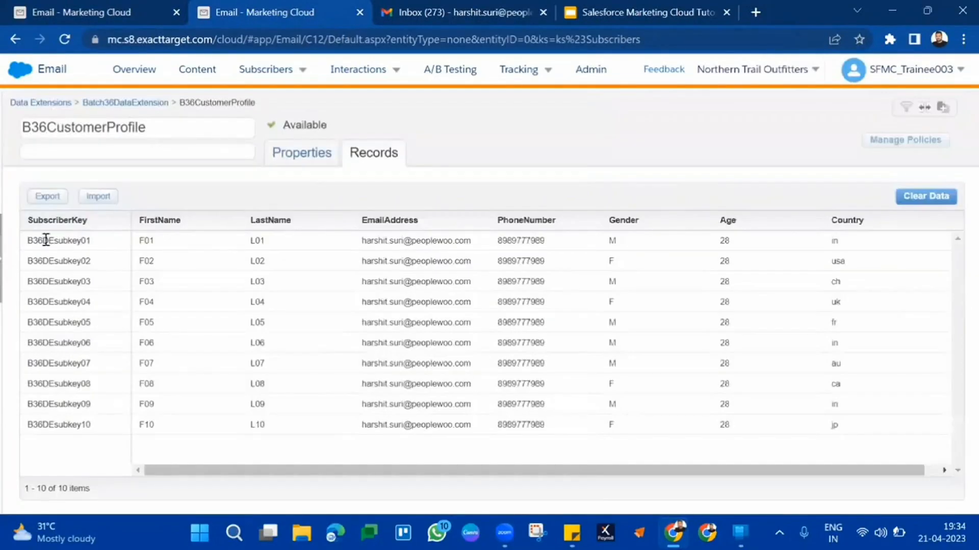
double_click(36, 250)
key("ctrl+c")
Search All Subscribers for Subscriber Key B36DEsubkey01, taken from the B36CustomerProfile records
left_click(104, 6)
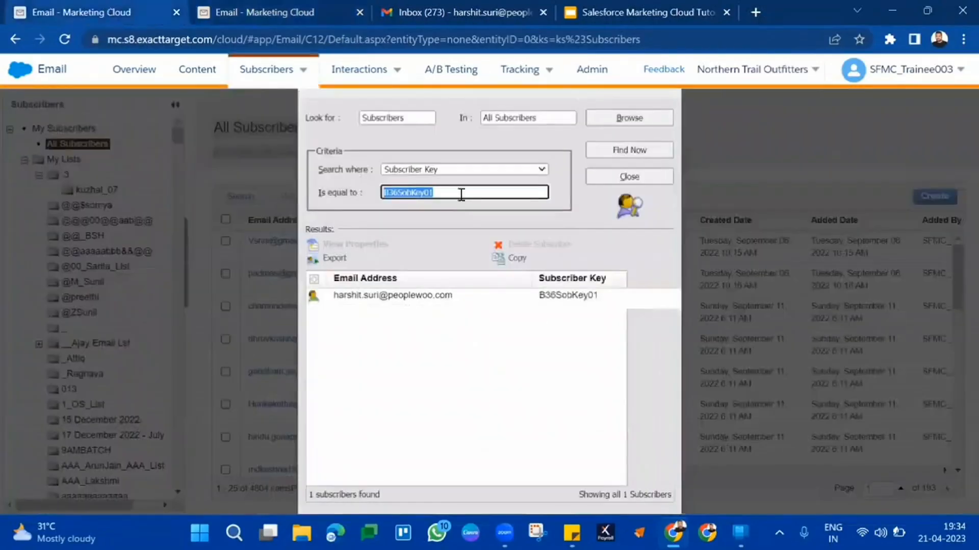
left_click(400, 192)
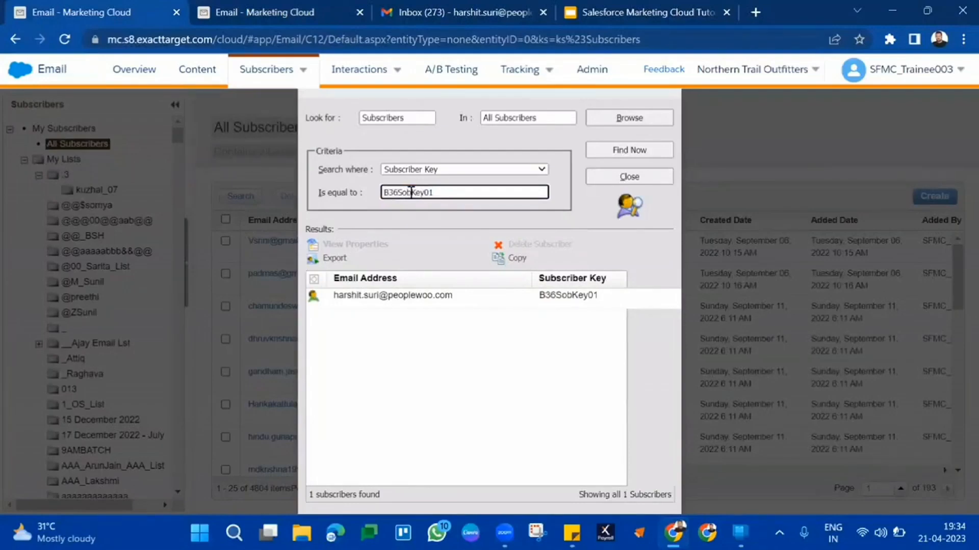
double_click(411, 193)
left_click(231, 8)
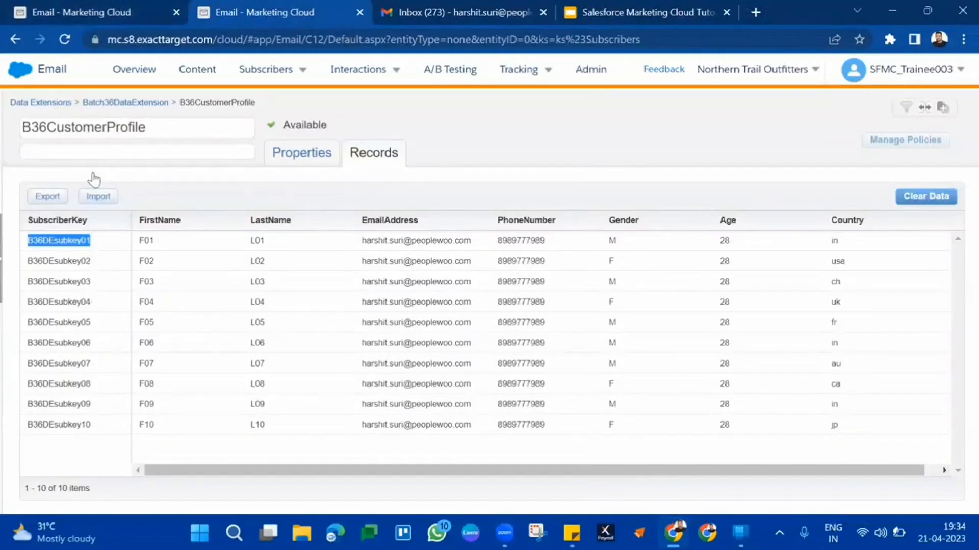
left_click(108, 7)
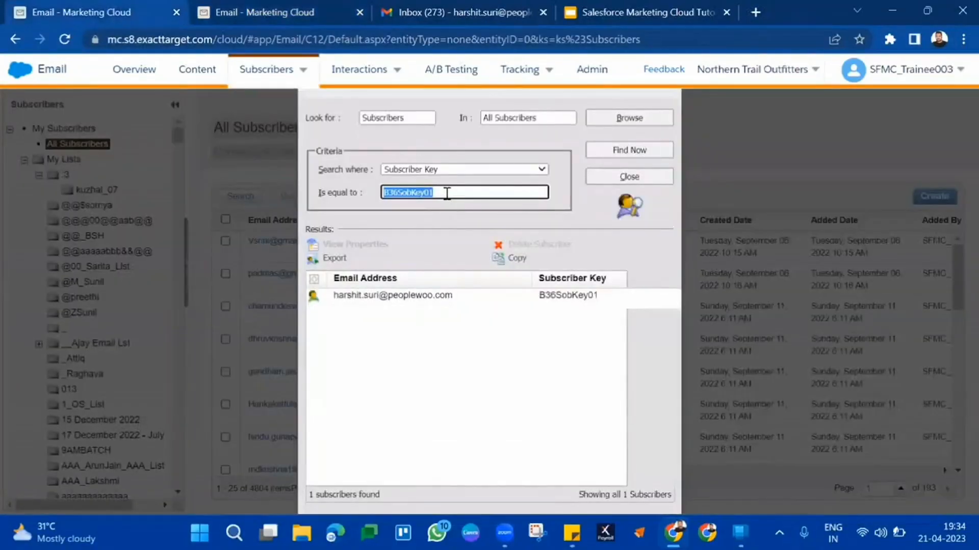
key("BackSpace")
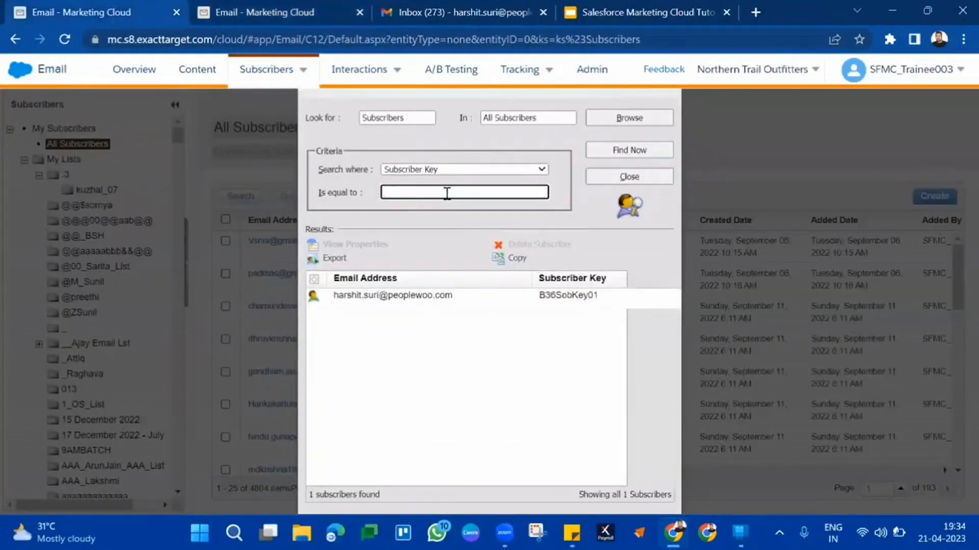
key("ctrl+v")
left_click(644, 148)
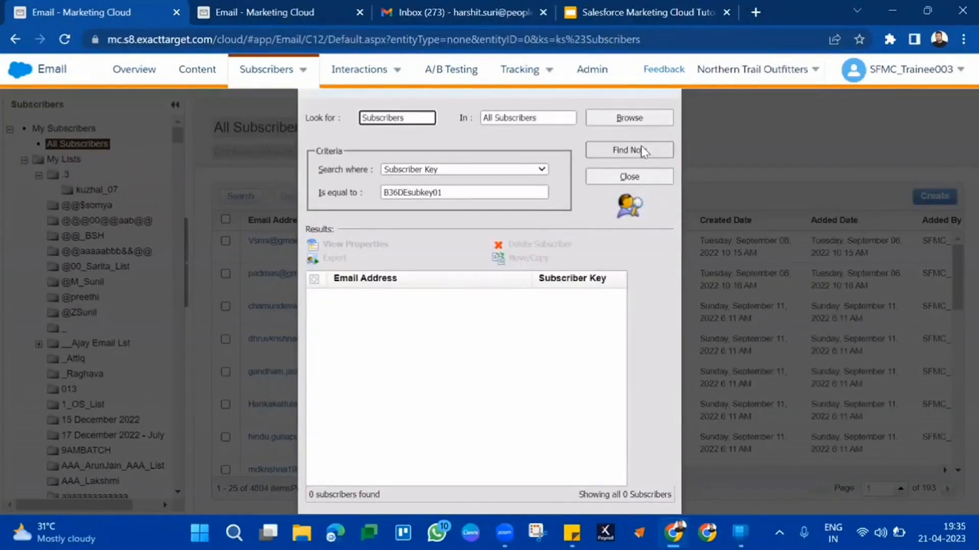
Compare the All Subscribers search result for B36DEsubkey01 with the first record of the B36CustomerProfile data extension
triple_click(335, 498)
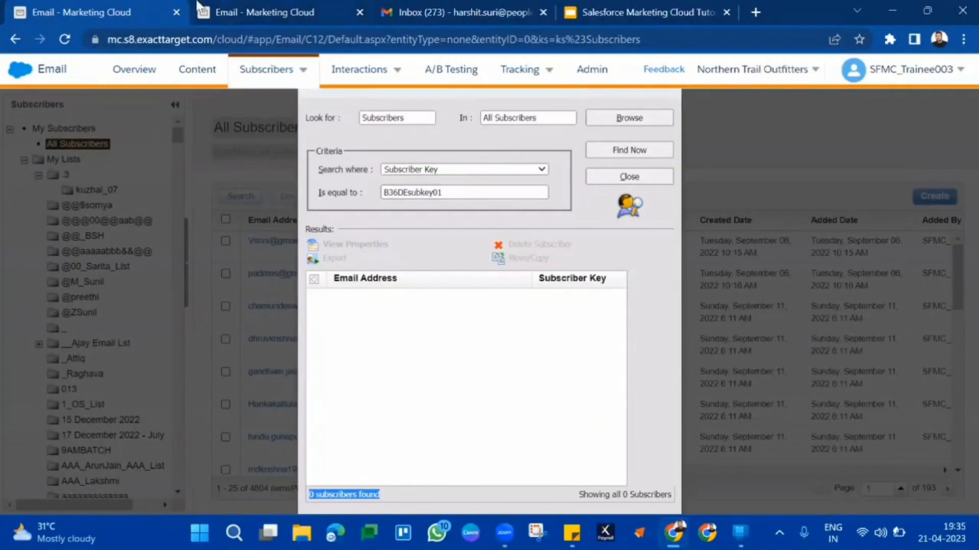
key("ctrl+Tab")
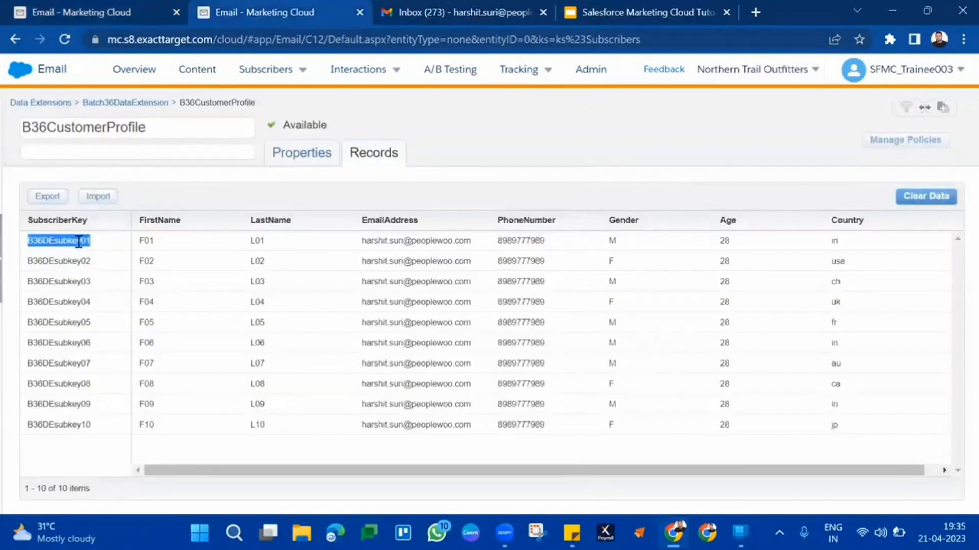
left_click(147, 8)
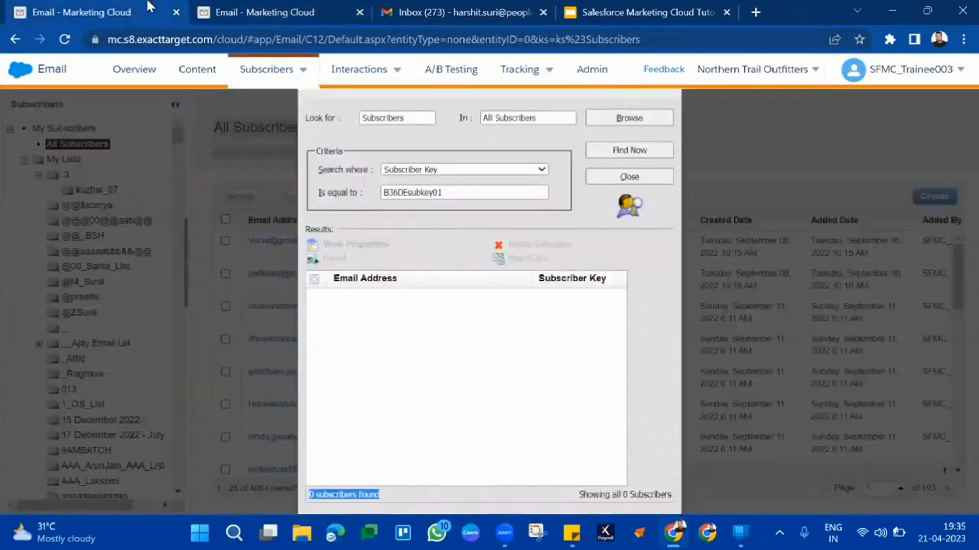
double_click(457, 192)
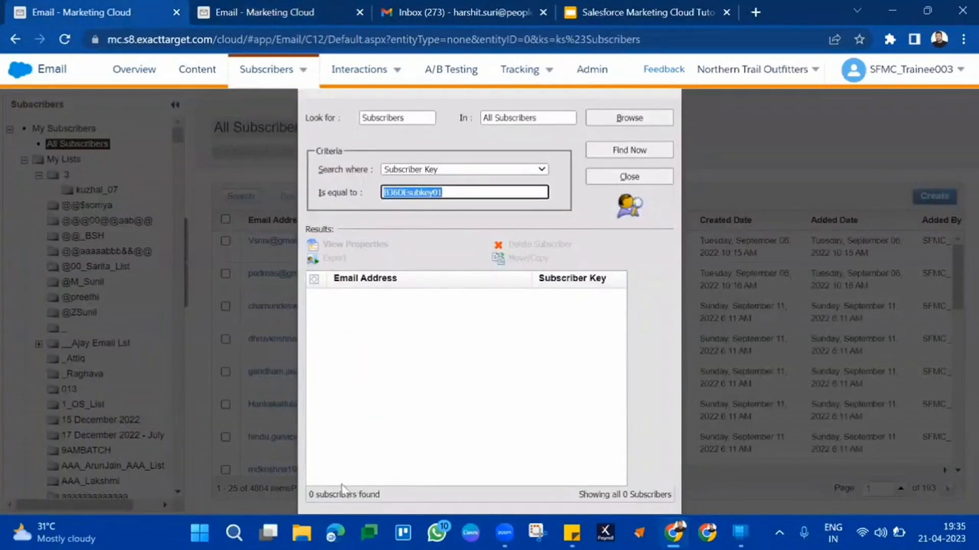
double_click(329, 495)
triple_click(328, 494)
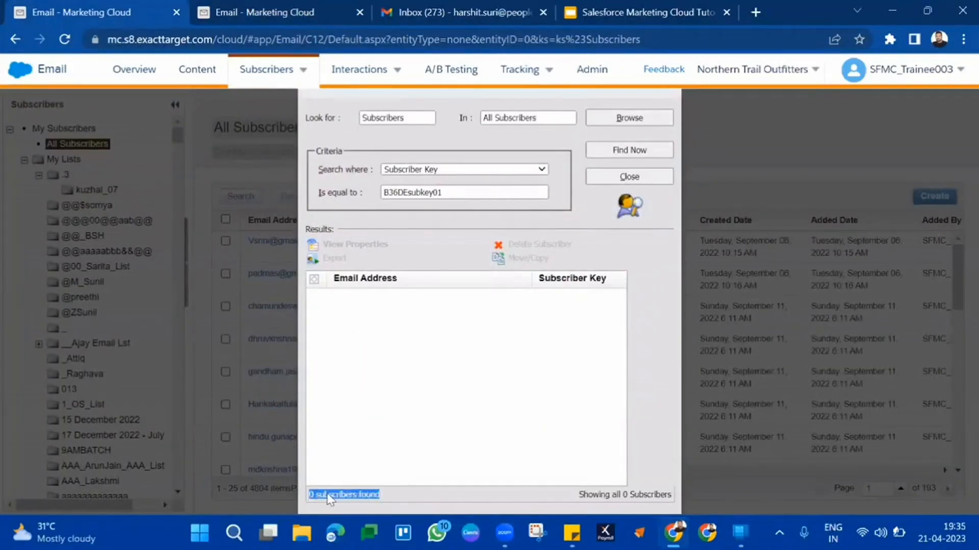
left_click(312, 14)
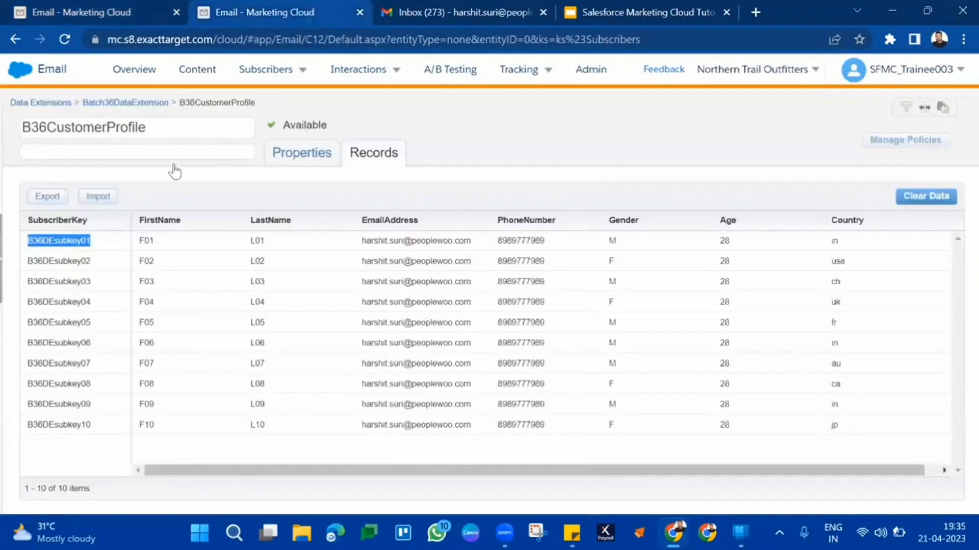
left_click(87, 7)
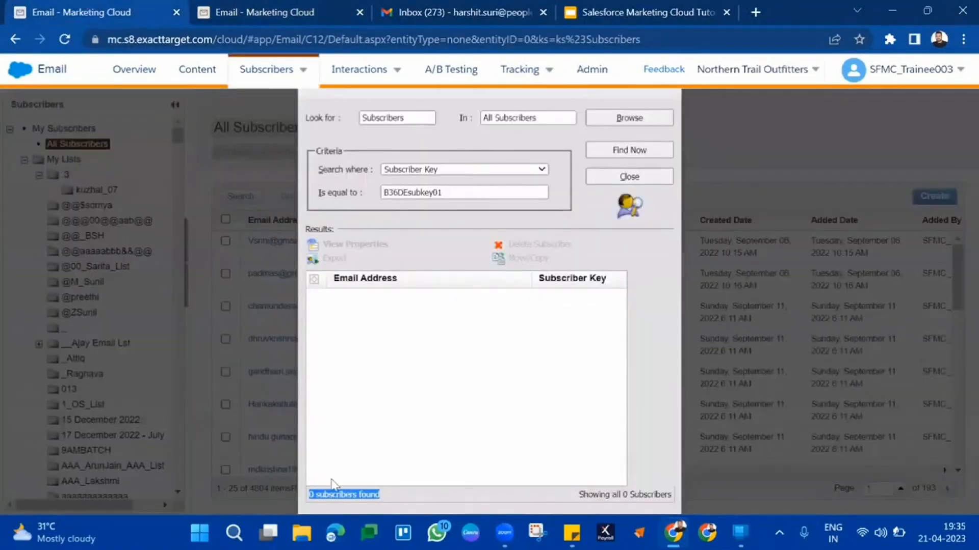
left_click(325, 498)
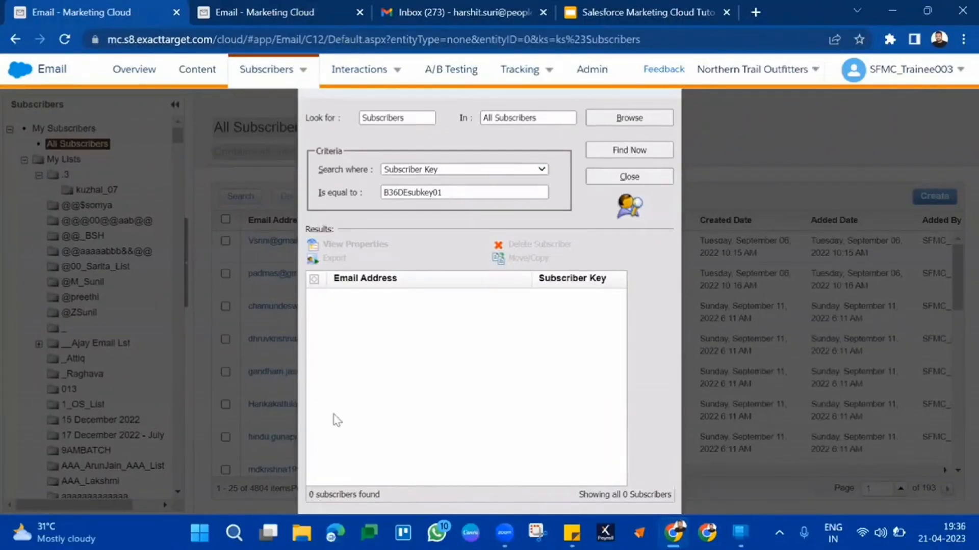
left_click(241, 5)
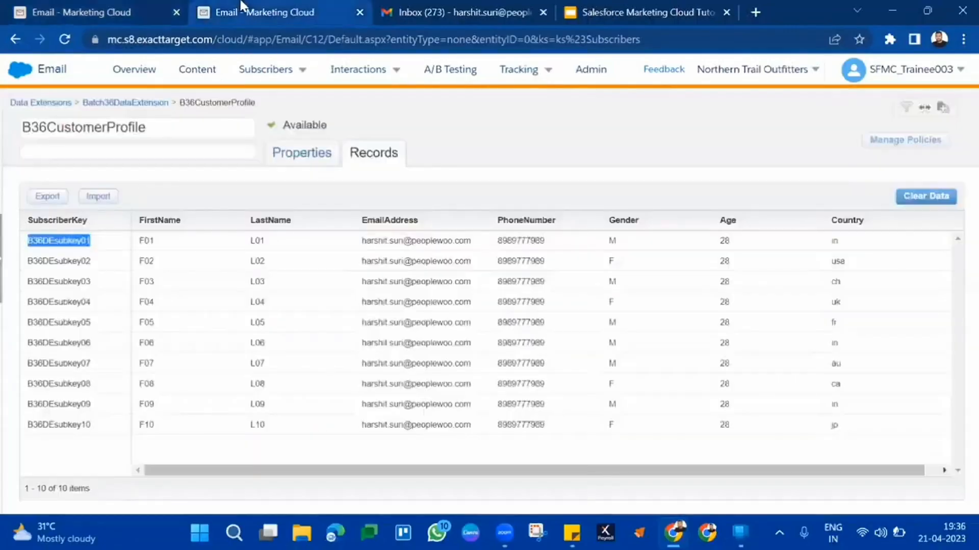
left_click(172, 7)
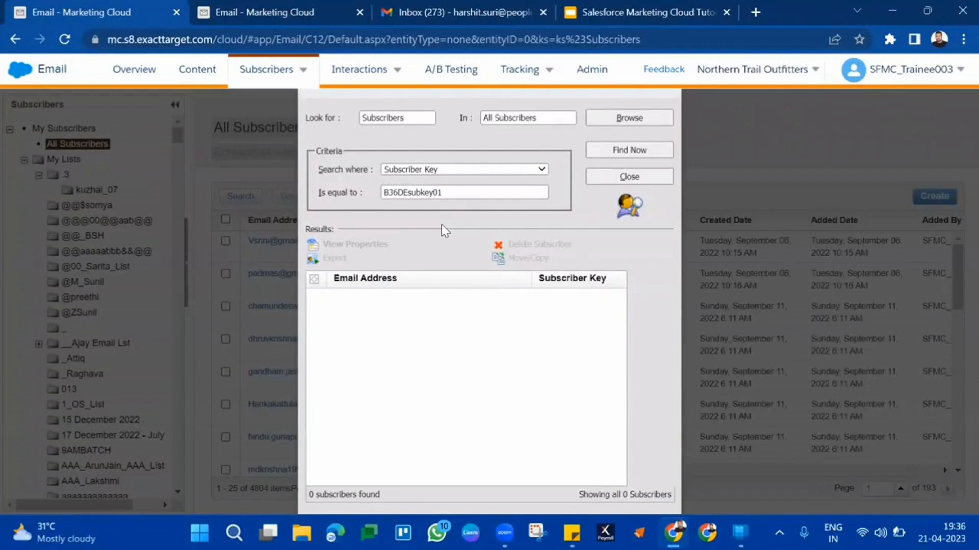
left_click(332, 7)
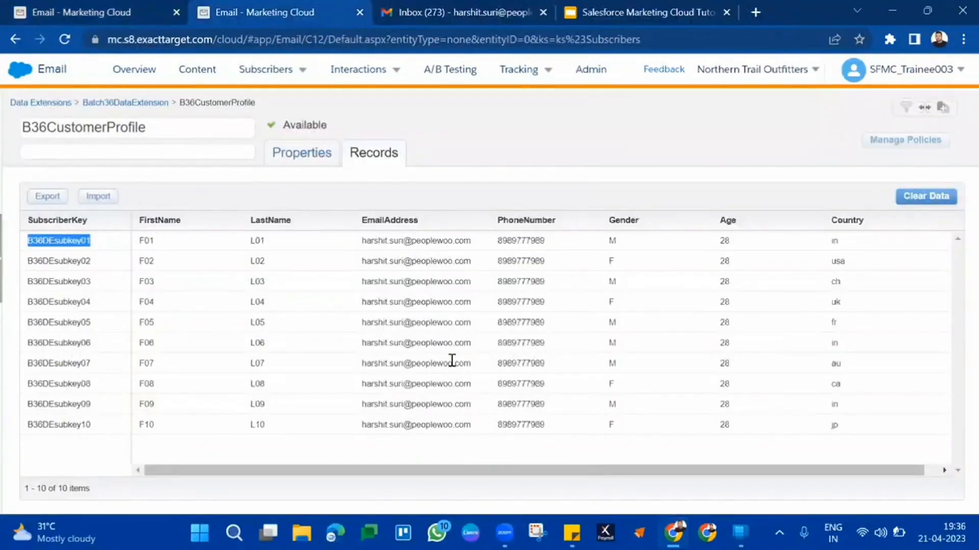
Check the Subscriber Key search criteria in All Subscribers again and return to the B36CustomerProfile records
left_click(145, 11)
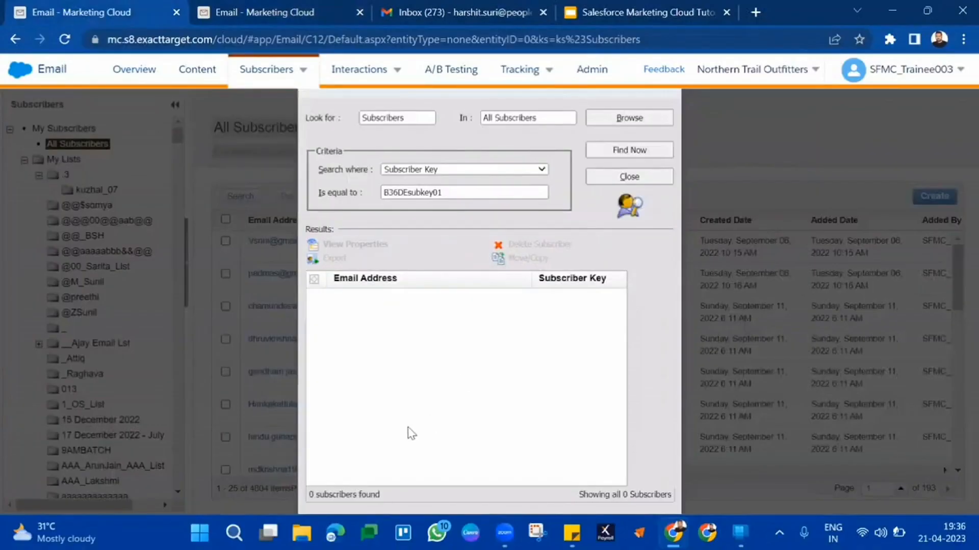
double_click(453, 192)
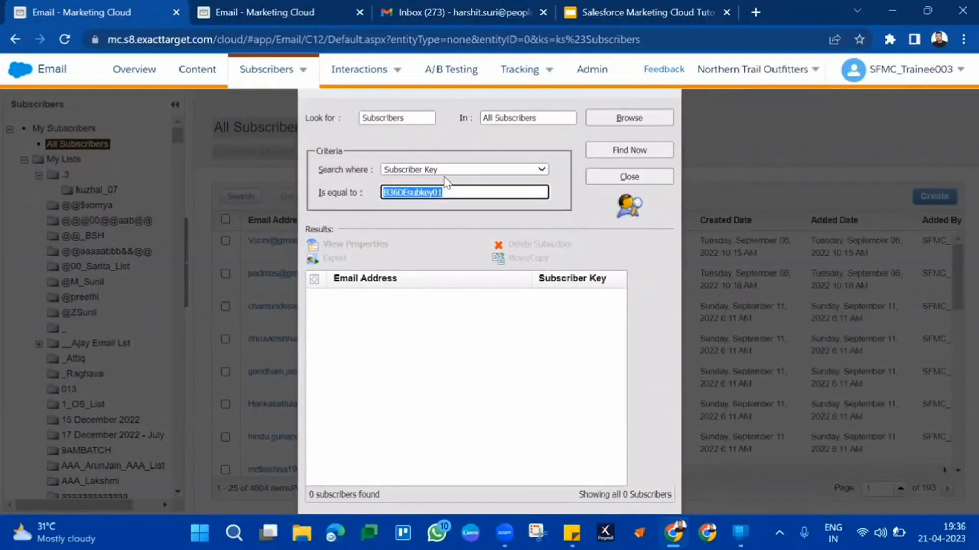
key("ctrl+Tab")
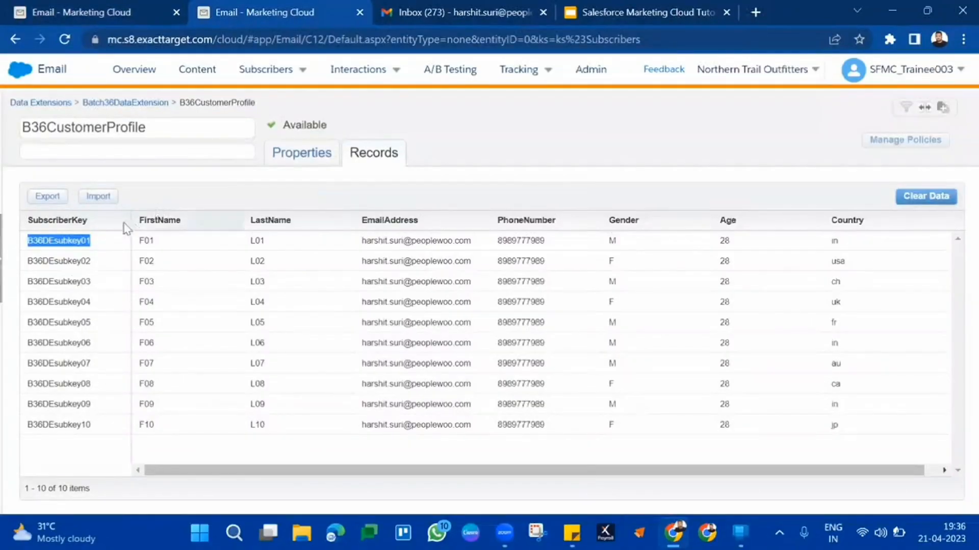
left_click(145, 7)
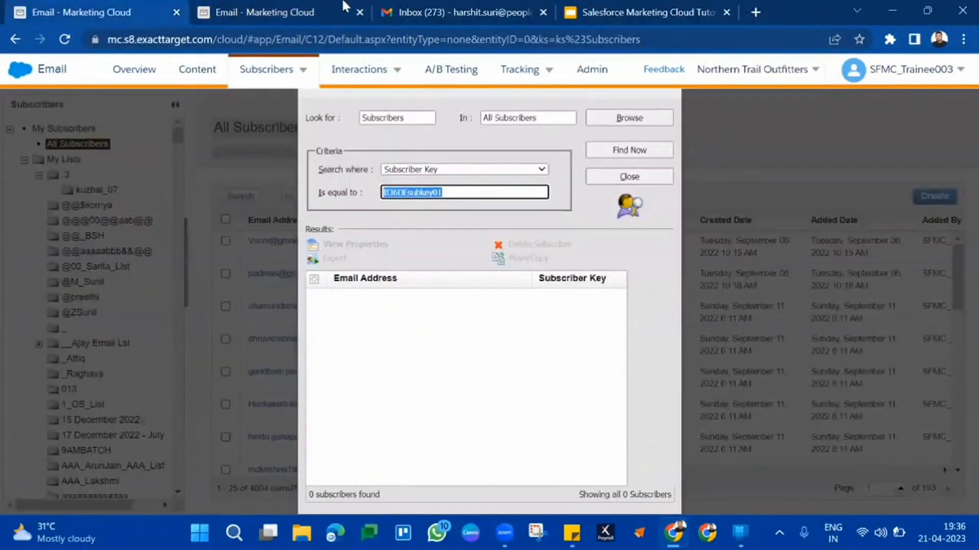
left_click(313, 9)
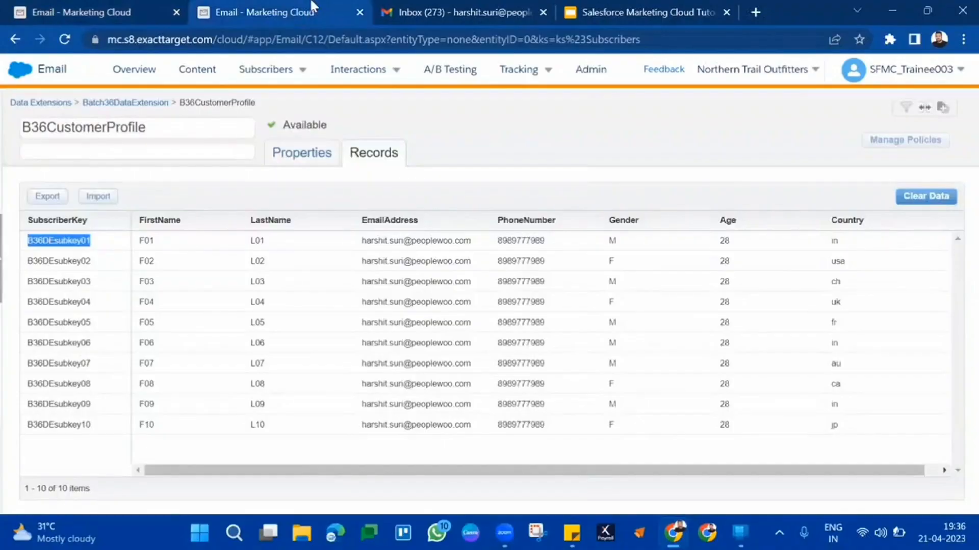
Return to the Batch36DataExtension folder and compare its B36CustomerProfile entry with the All Subscribers search
left_click(158, 104)
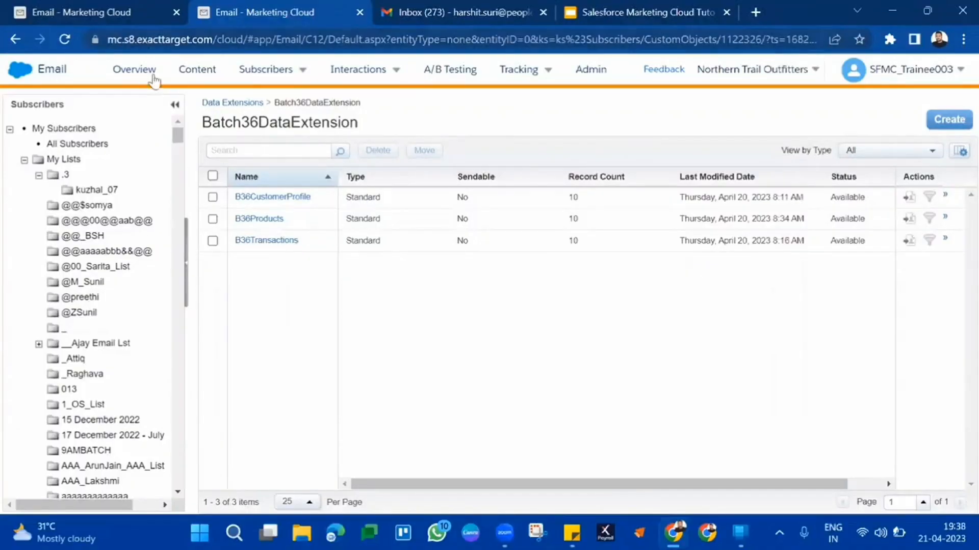
double_click(328, 198)
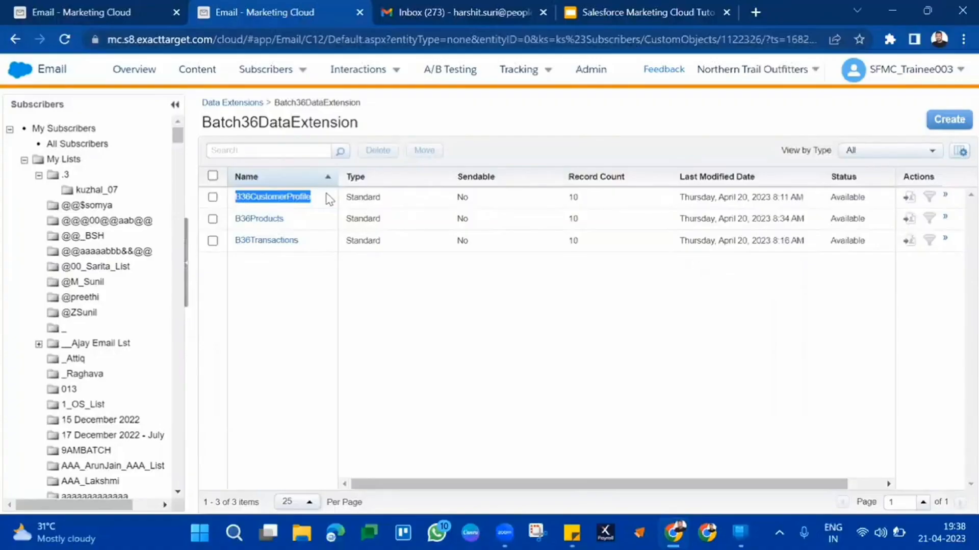
left_click(153, 11)
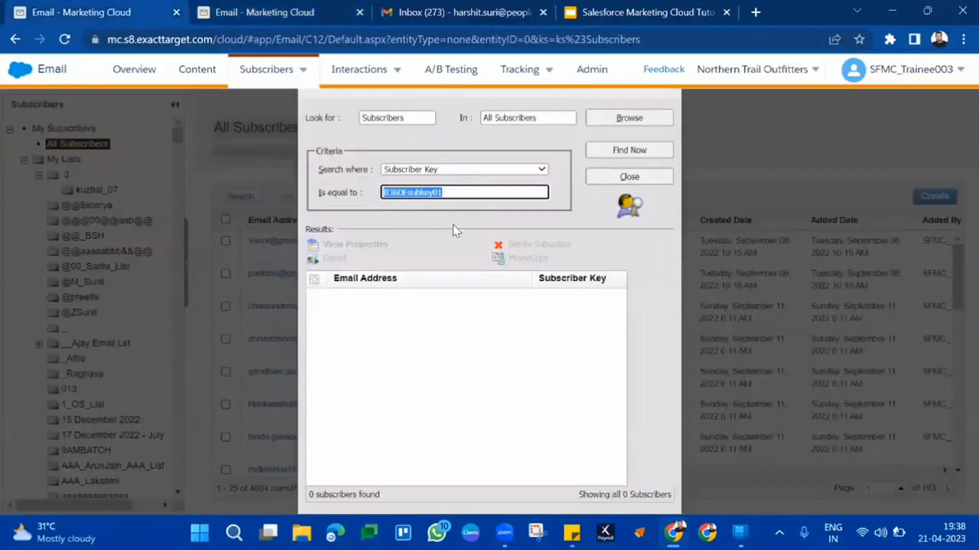
left_click(311, 9)
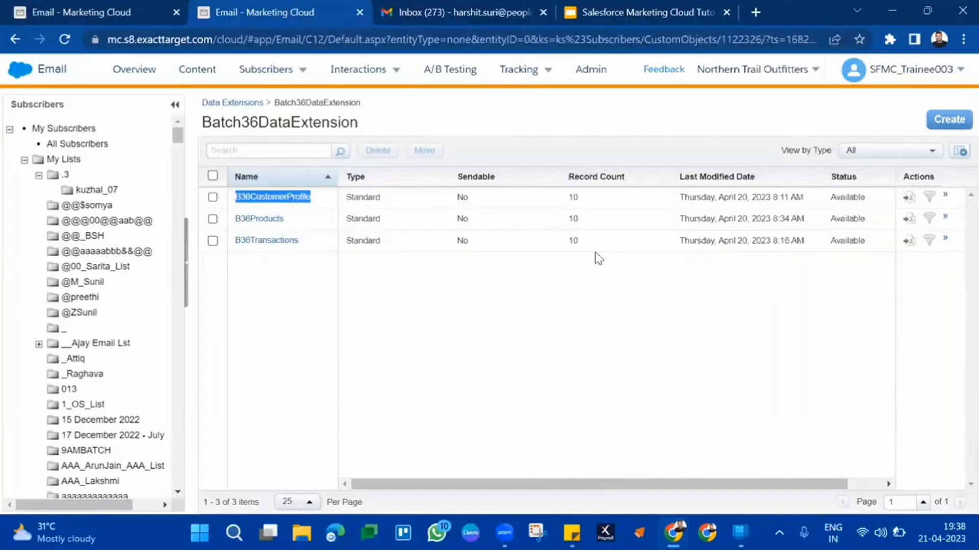
Open the properties of the B36Products data extension and examine its fields from ProductName to Image
left_click(260, 219)
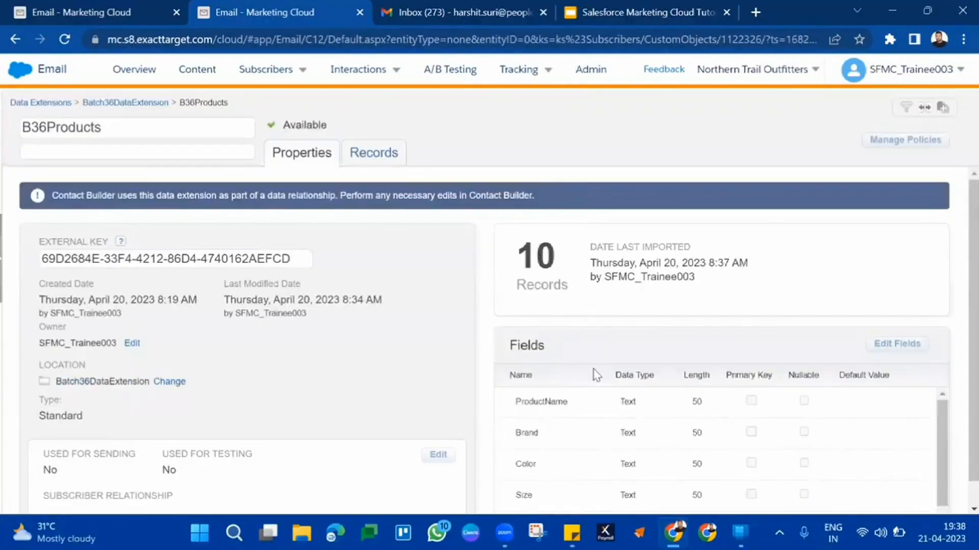
scroll(553, 403, "down", 2)
scroll(553, 403, "up", 1)
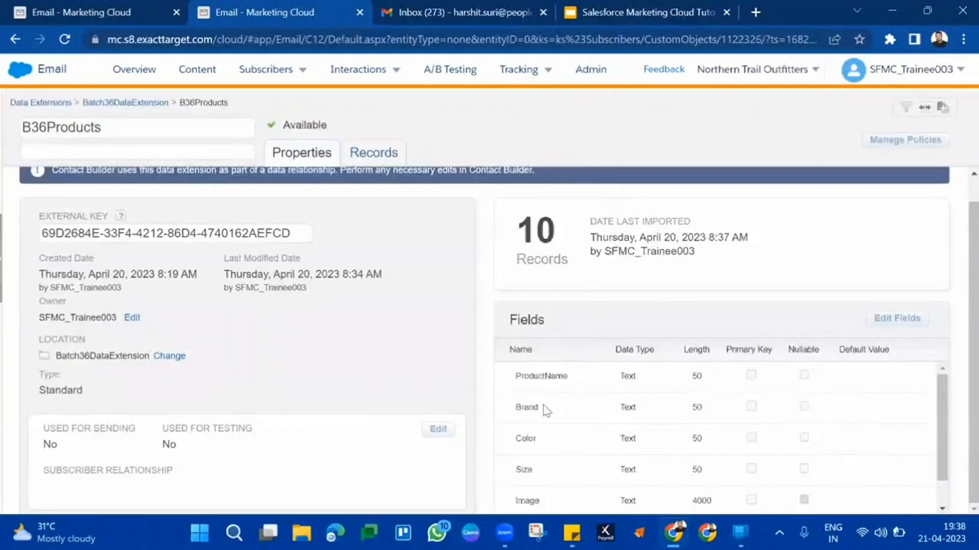
double_click(551, 376)
scroll(548, 442, "down", 1)
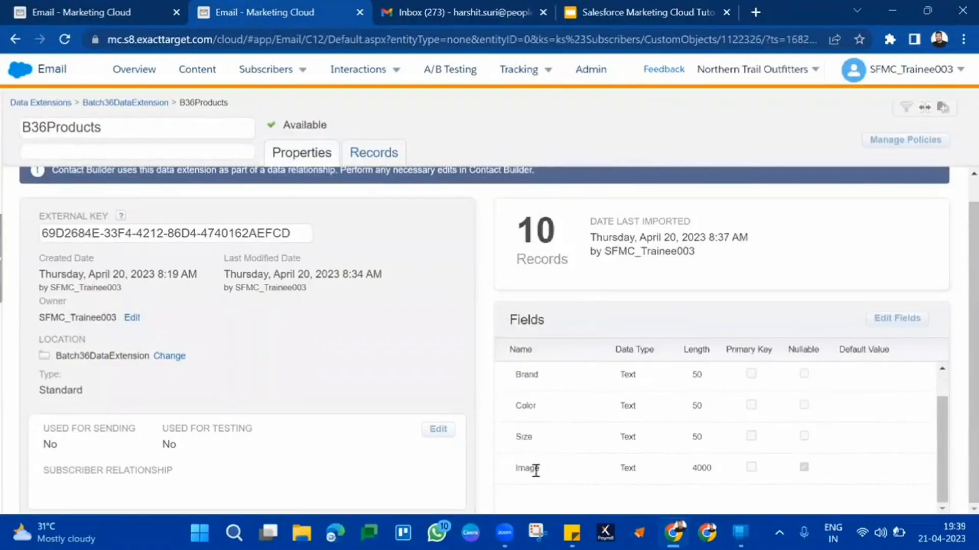
left_click_drag(539, 468, 512, 324)
left_click_drag(528, 348, 529, 334)
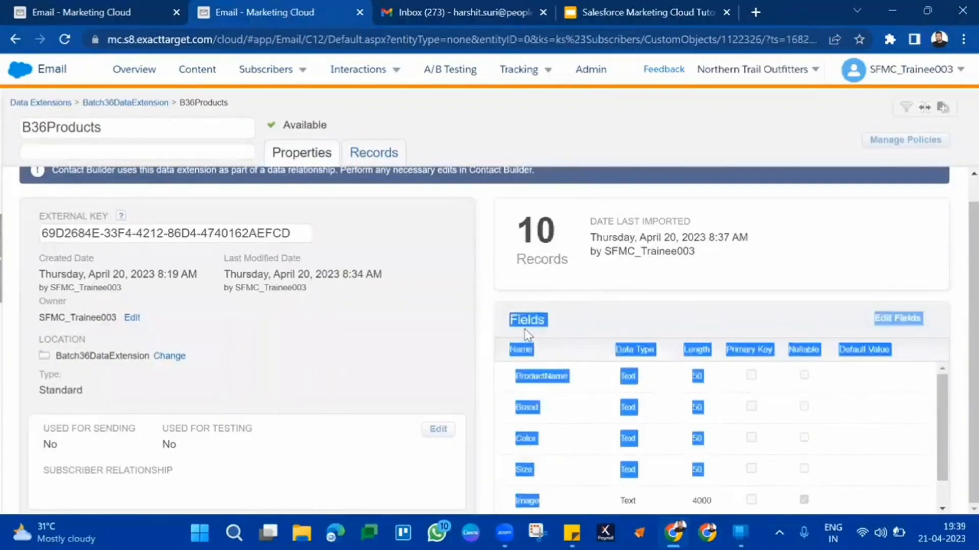
left_click(529, 335)
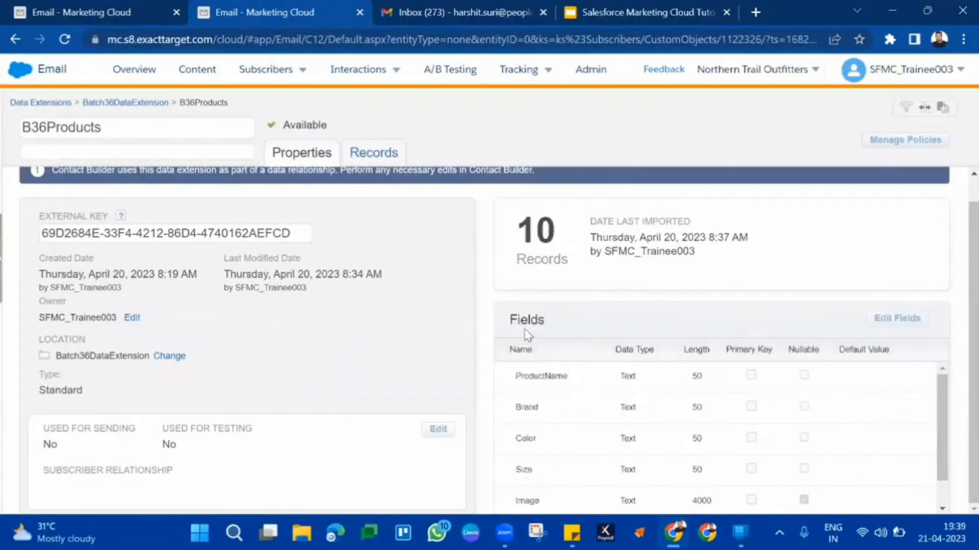
Open the B36CustomerProfile data extension from the Batch36DataExtension folder and examine its fields, including SubscriberKey and EmailAddress
left_click(152, 103)
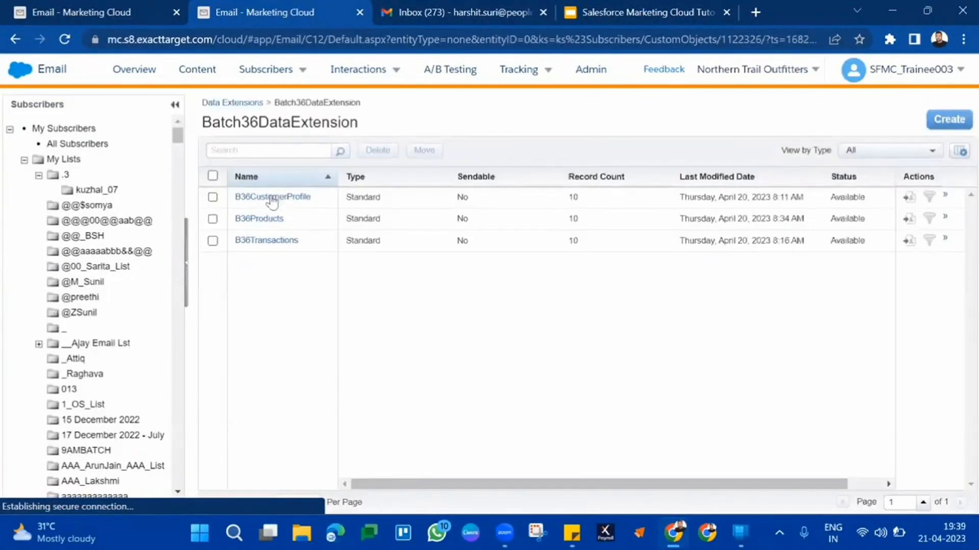
left_click(276, 197)
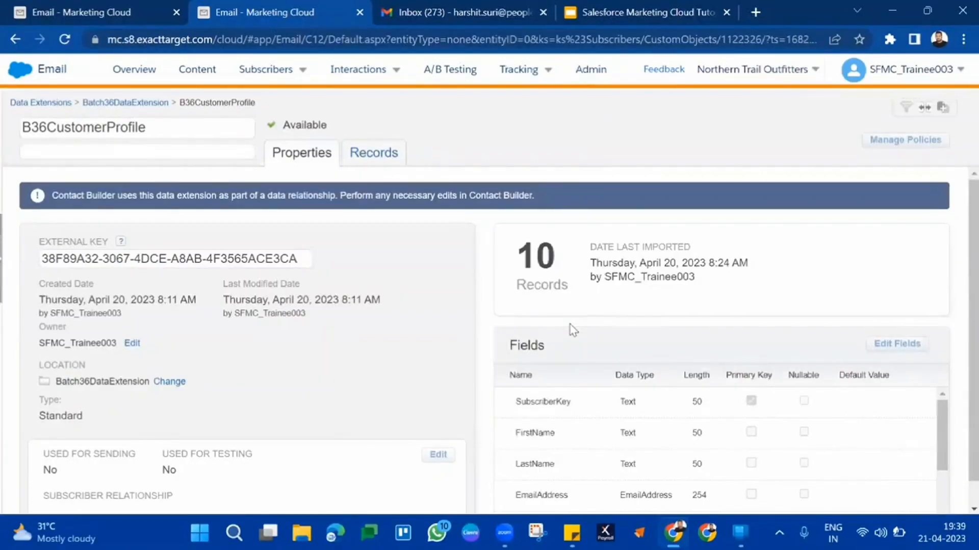
scroll(571, 331, "down", 1)
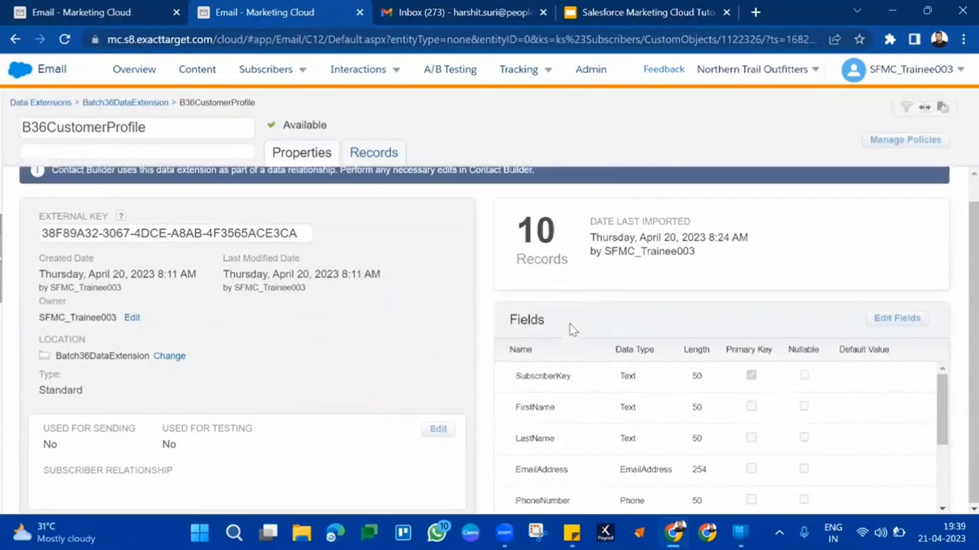
left_click_drag(530, 375, 540, 471)
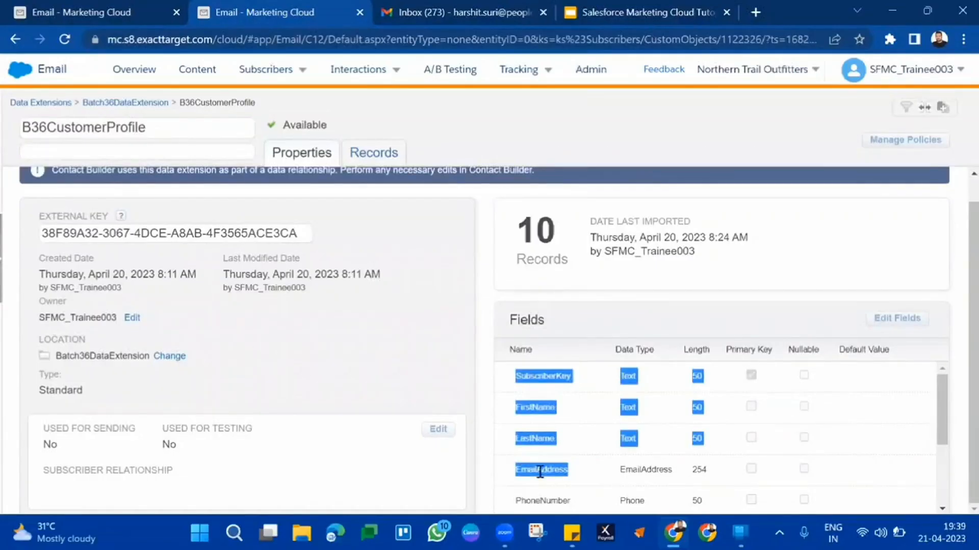
scroll(540, 471, "down", 2)
scroll(541, 471, "up", 2)
scroll(361, 310, "up", 1)
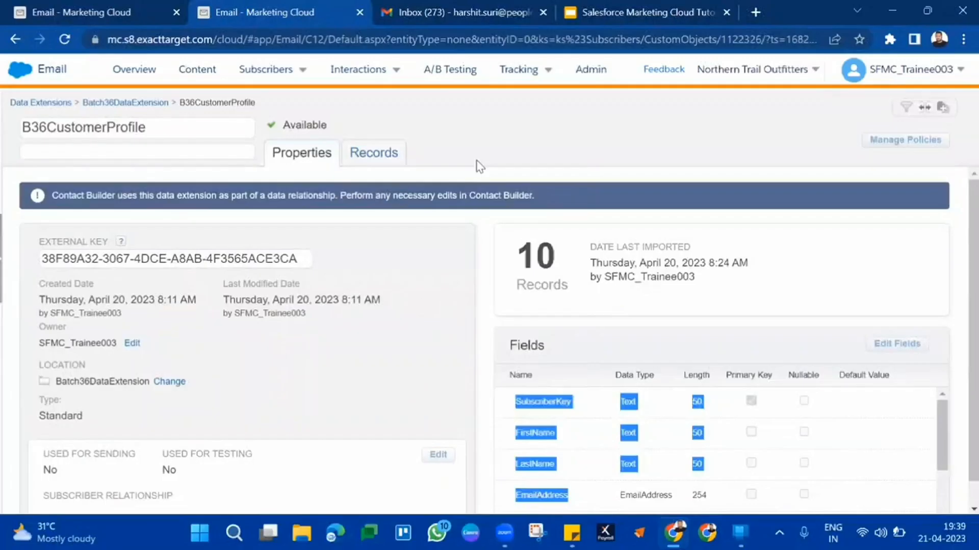
Look at the All Subscribers search once more and locate B36CustomerProfile in the Batch36DataExtension folder
left_click(117, 6)
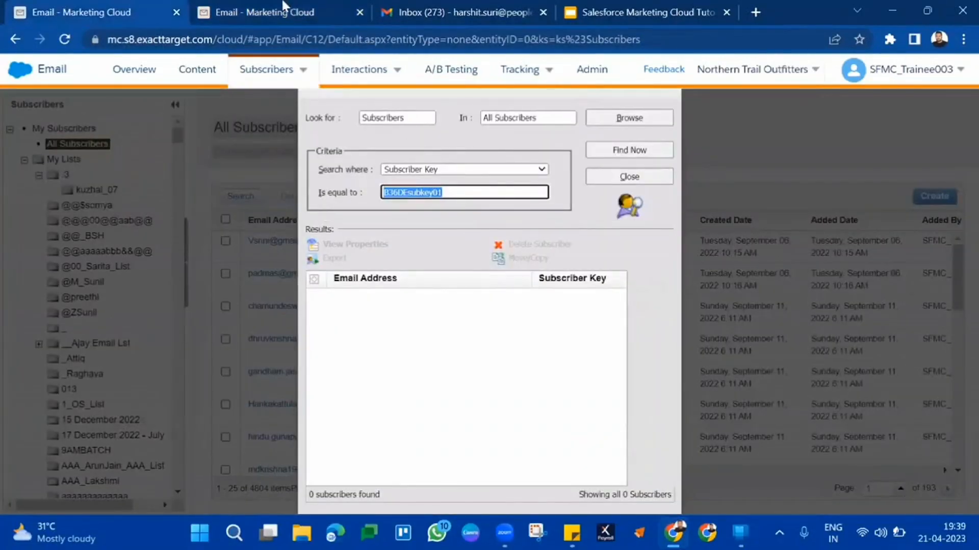
left_click(227, 11)
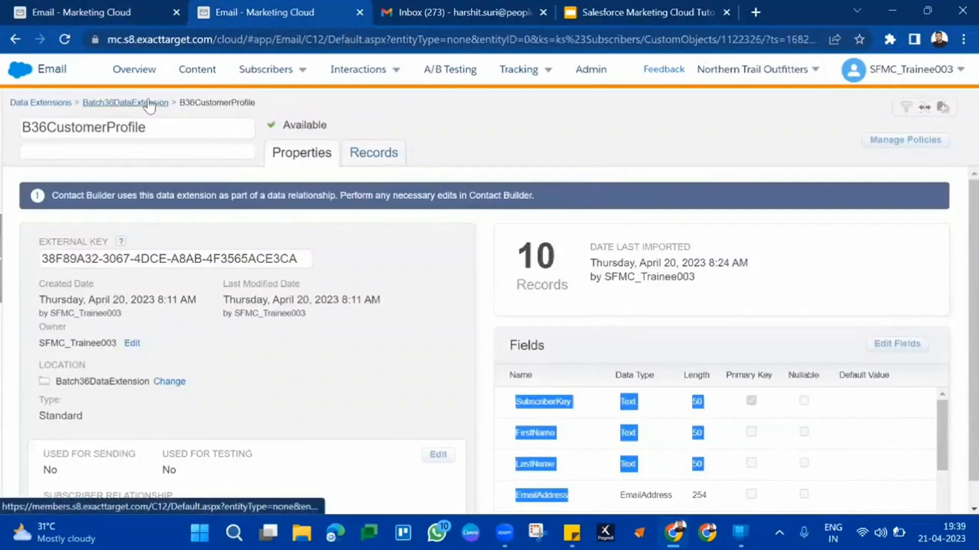
left_click(150, 103)
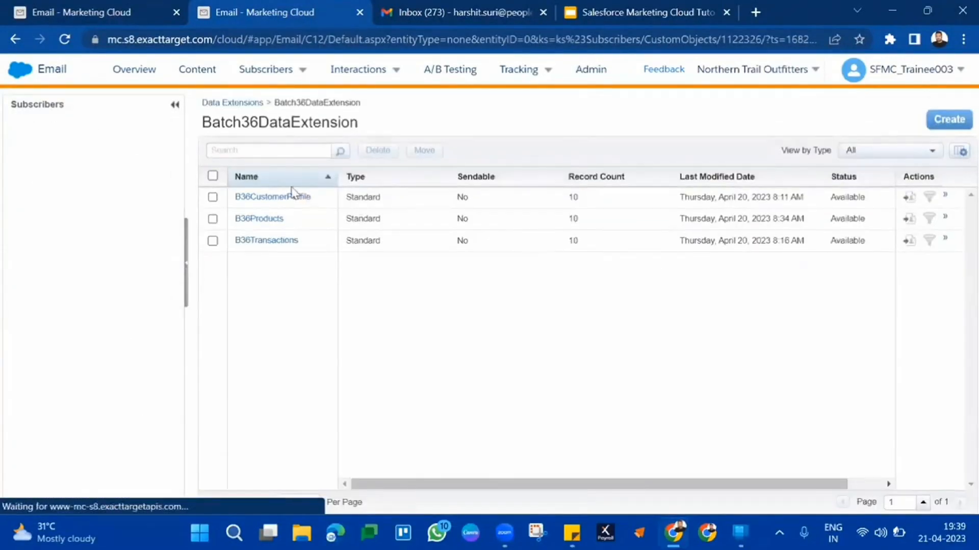
double_click(323, 205)
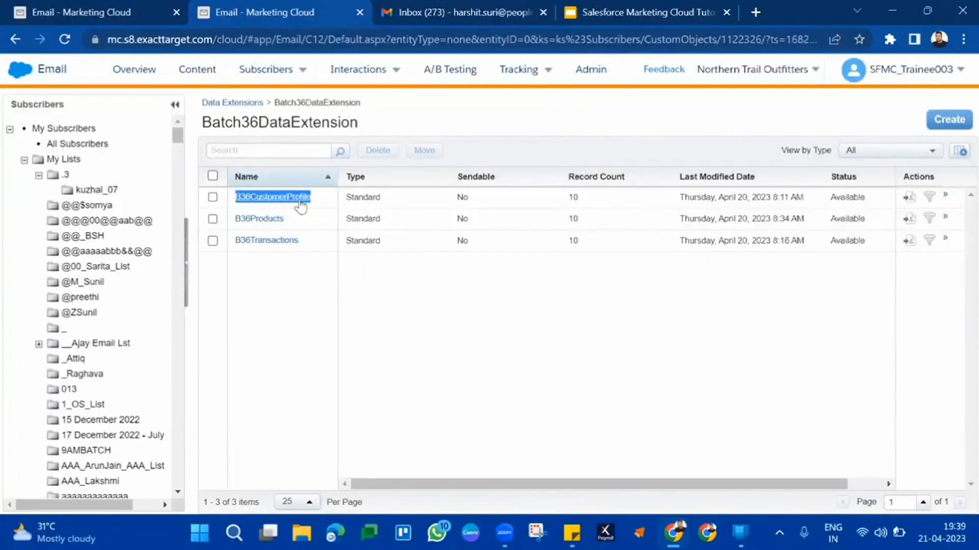
Open the records of B36CustomerProfile and examine the SubscriberKey, EmailAddress, PhoneNumber and Gender values
left_click(300, 204)
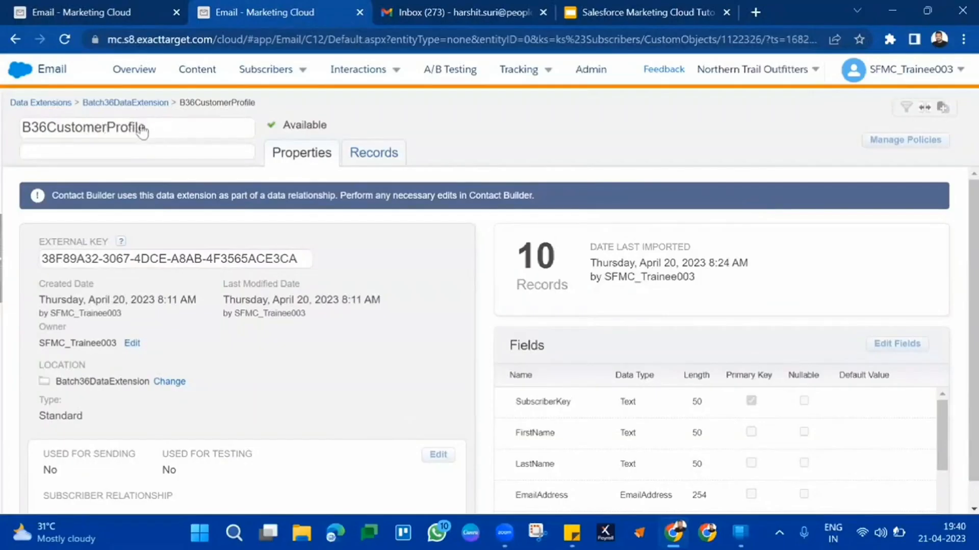
scroll(685, 407, "down", 3)
scroll(684, 408, "up", 3)
left_click(359, 154)
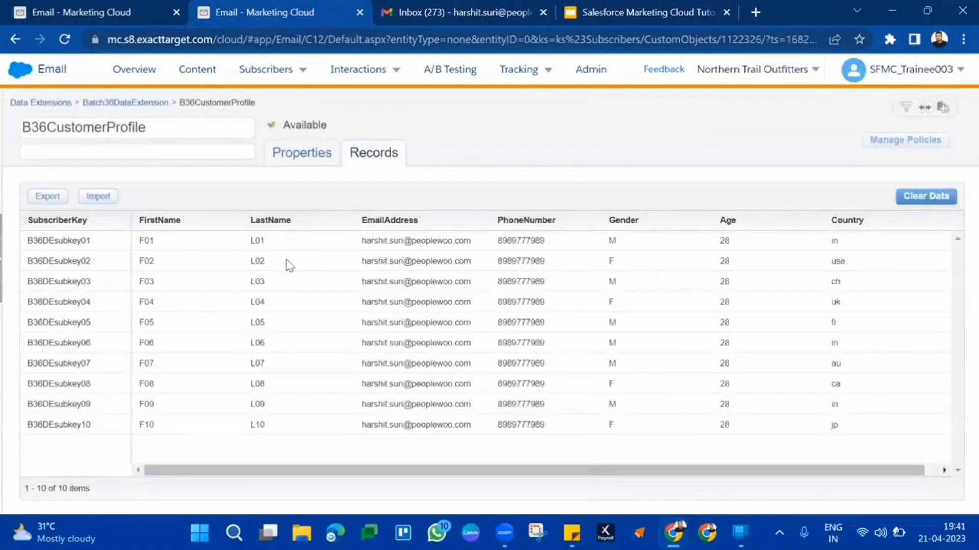
triple_click(404, 236)
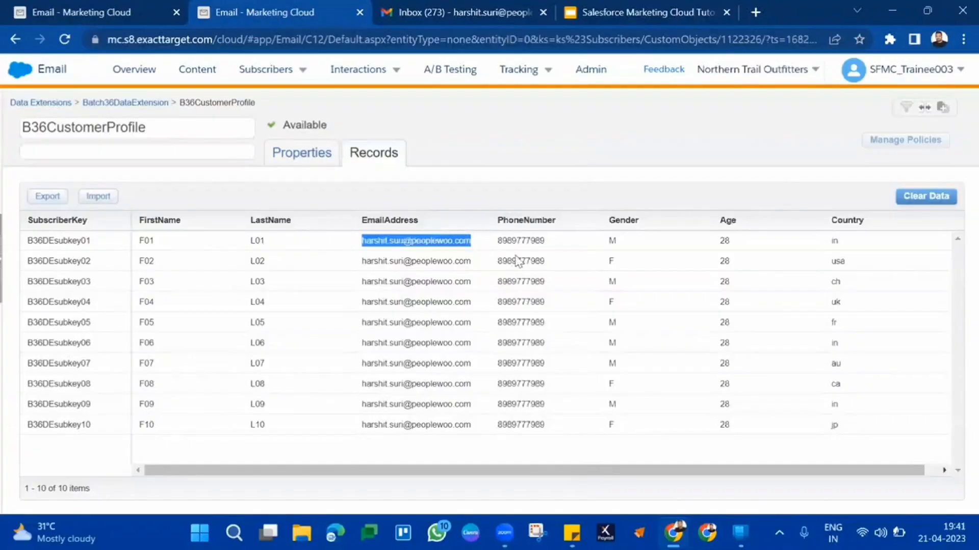
double_click(536, 241)
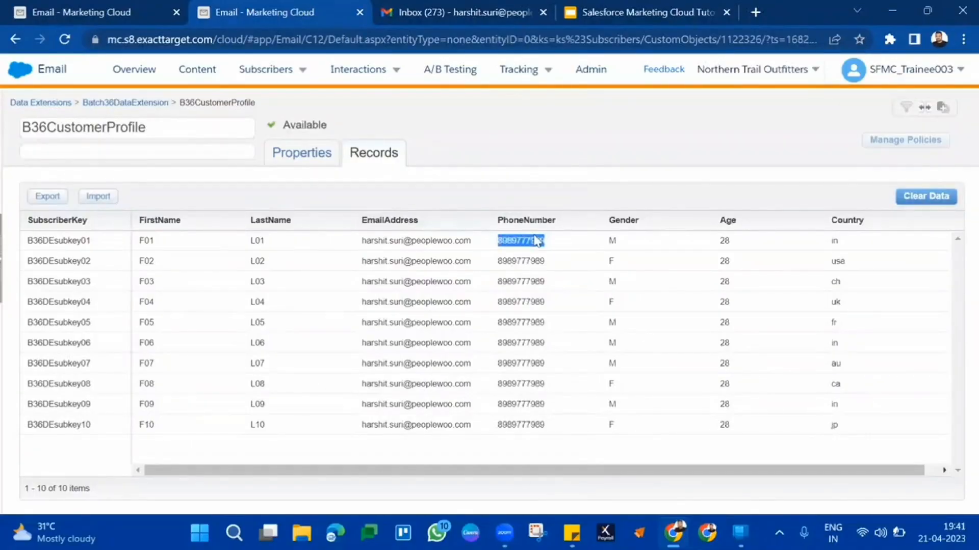
double_click(57, 242)
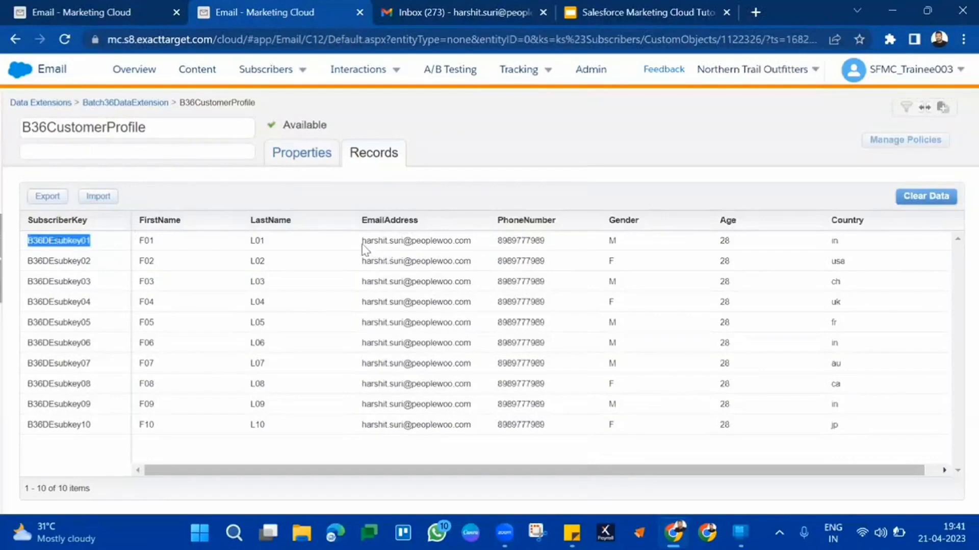
left_click_drag(362, 241, 553, 248)
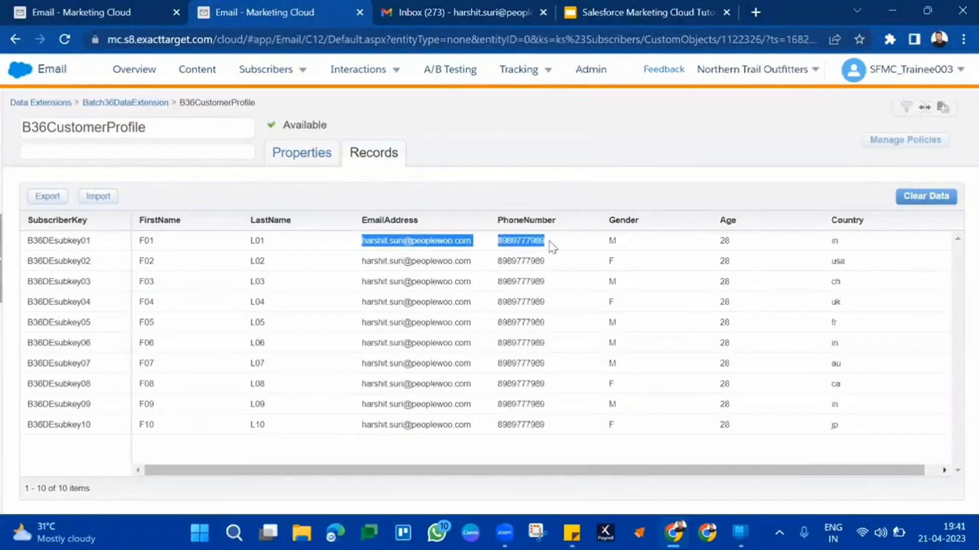
left_click_drag(608, 241, 639, 246)
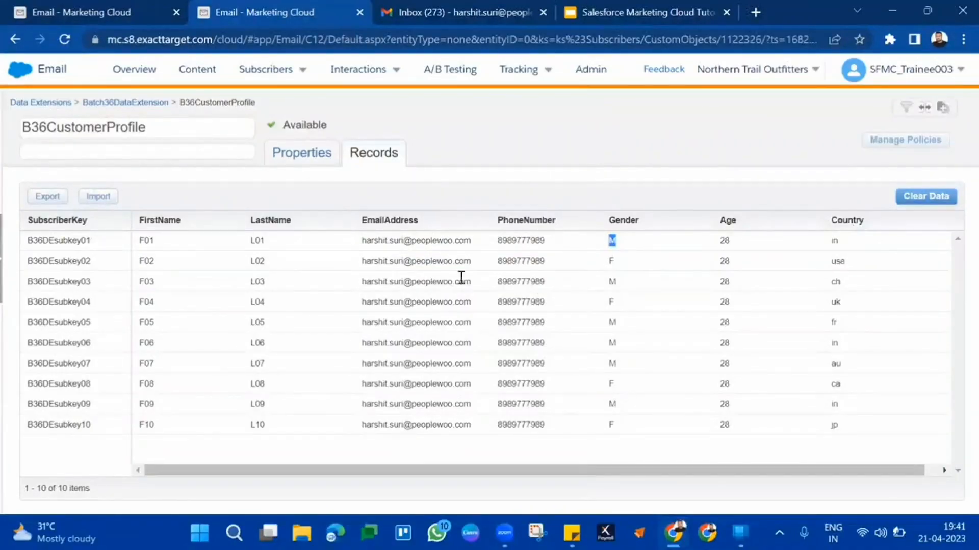
left_click_drag(361, 242, 549, 368)
left_click(549, 368)
left_click_drag(72, 241, 44, 414)
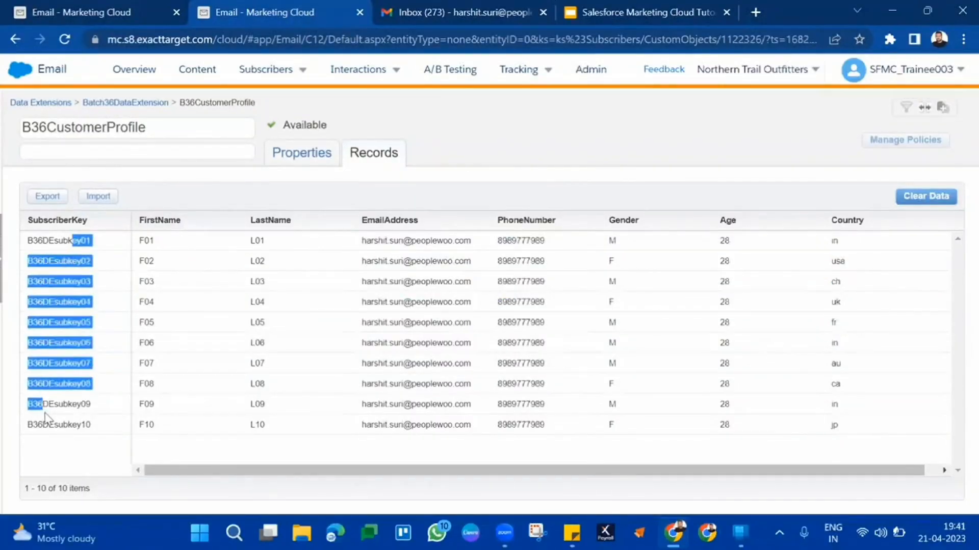
Return to the properties of B36CustomerProfile and examine its Used for Sending setting
left_click(317, 159)
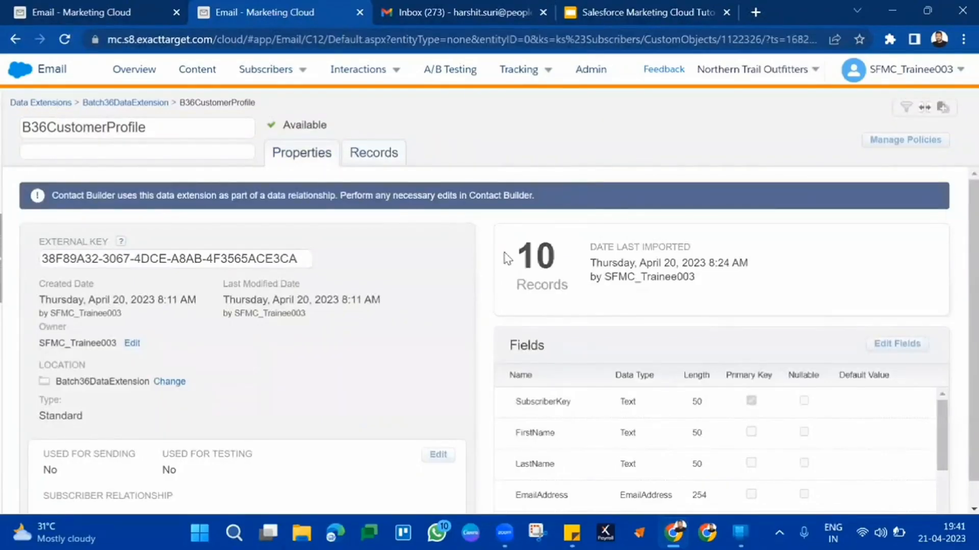
scroll(439, 306, "down", 1)
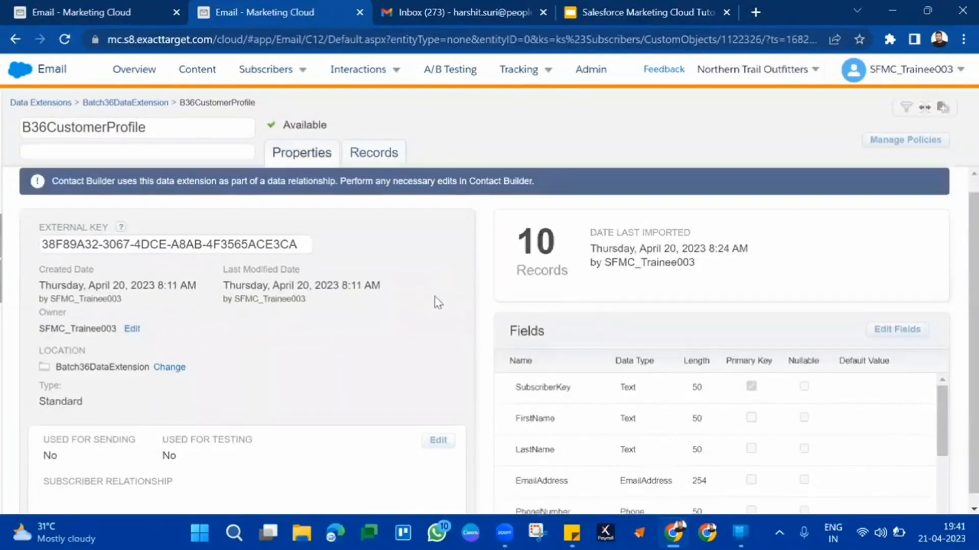
left_click_drag(83, 430, 265, 439)
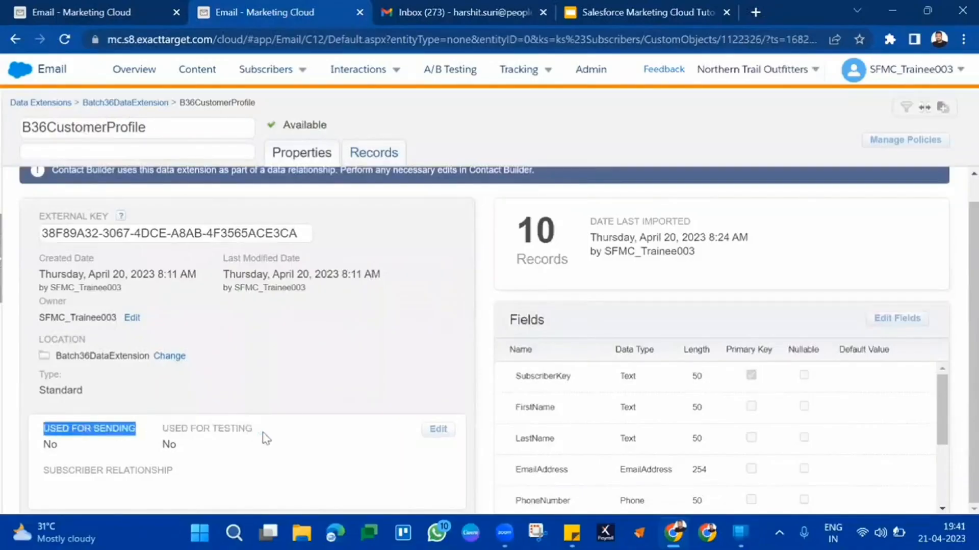
left_click(323, 446)
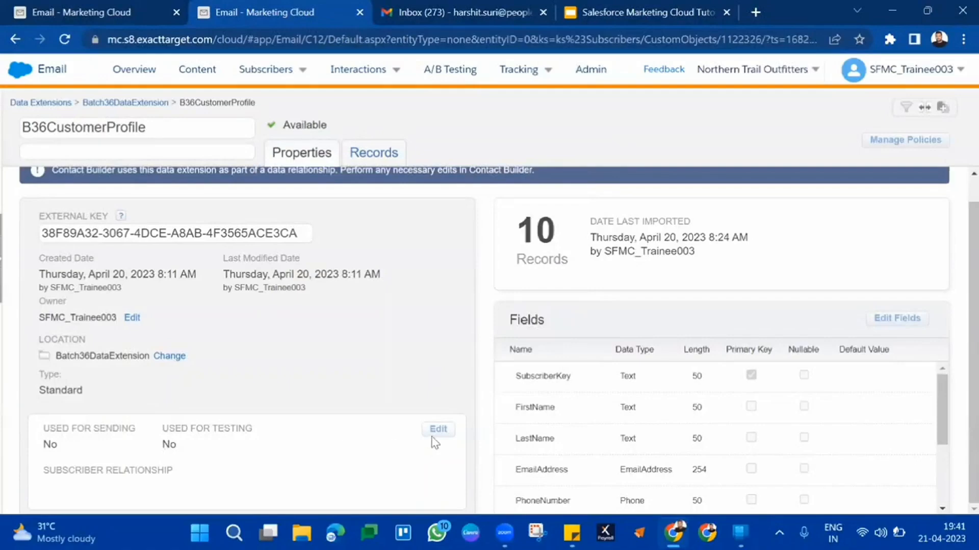
Examine B36CustomerProfile's Used for Sending and Used for Testing settings and the notice about making edits in Contact Builder
triple_click(62, 431)
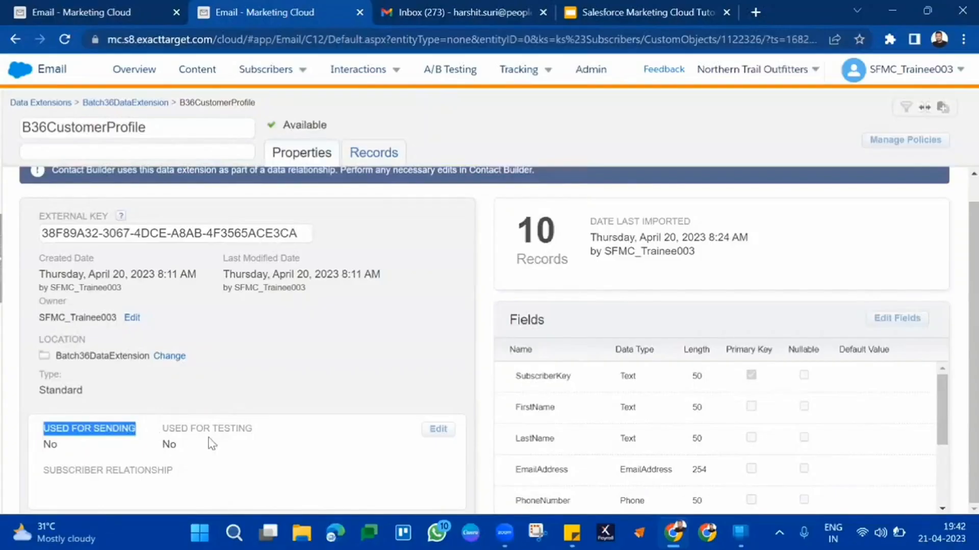
left_click_drag(211, 444, 44, 429)
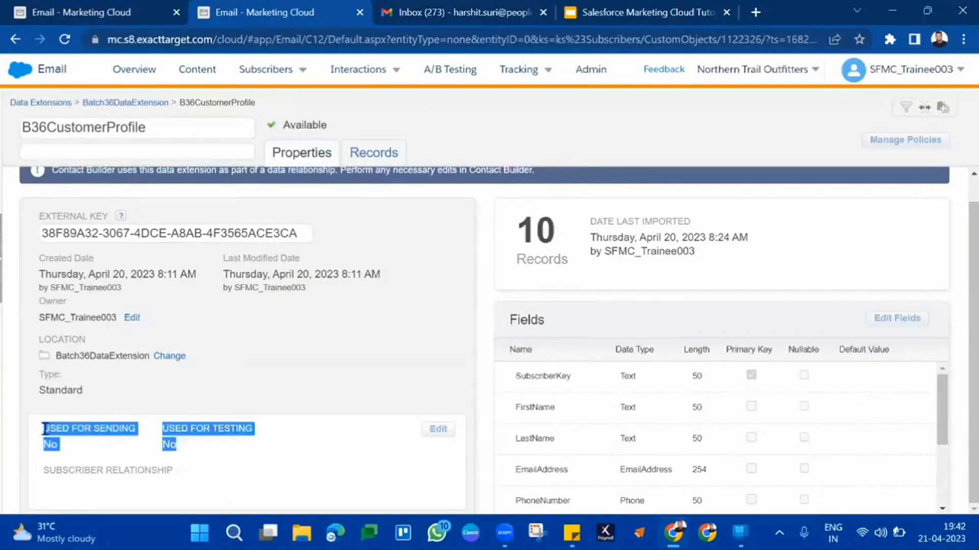
left_click(44, 428)
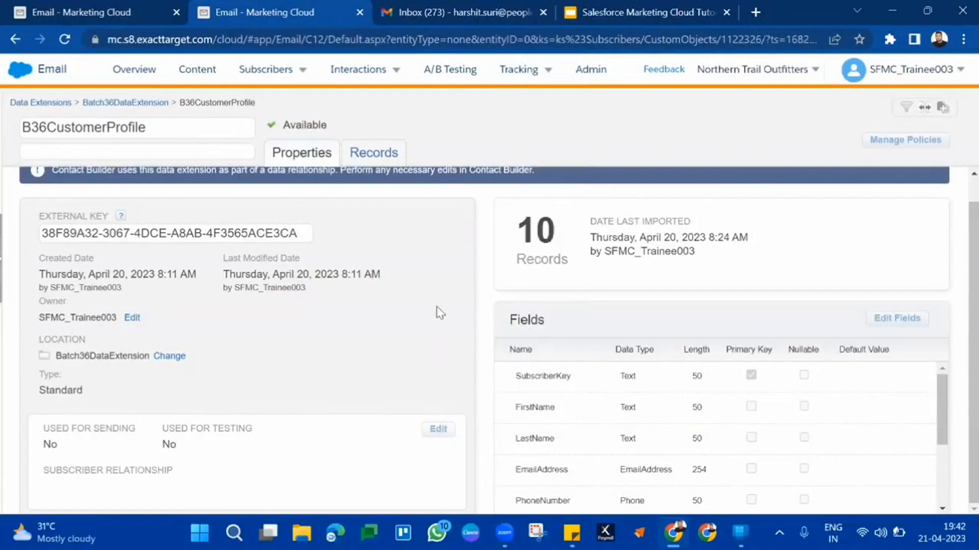
scroll(439, 312, "up", 1)
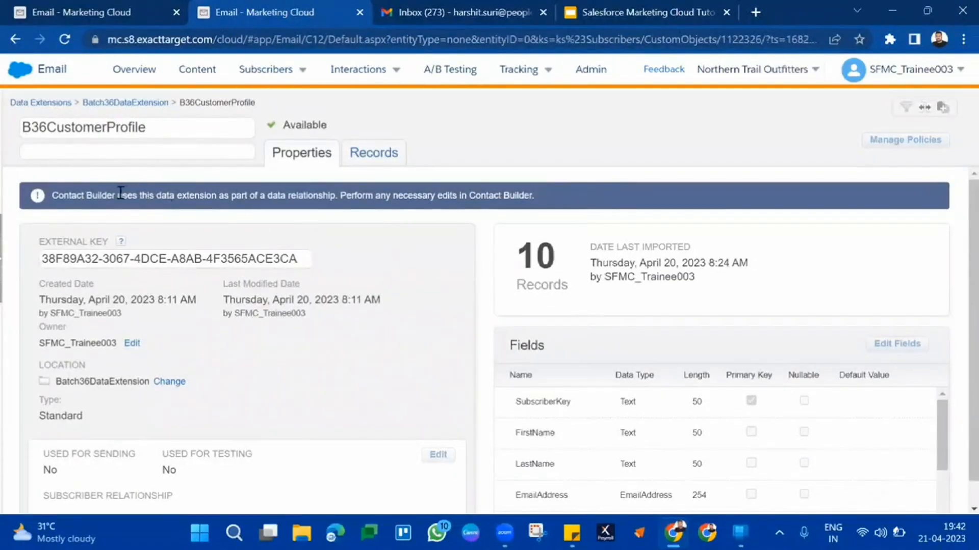
left_click_drag(117, 197, 611, 211)
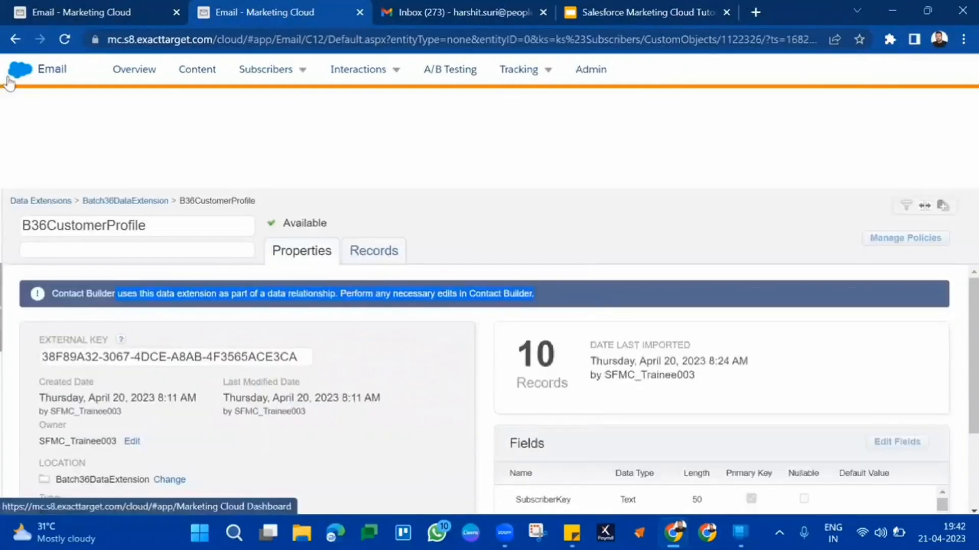
Switch from Email Studio to Contact Builder and open its data extensions list
mouse_move(17, 71)
mouse_move(370, 159)
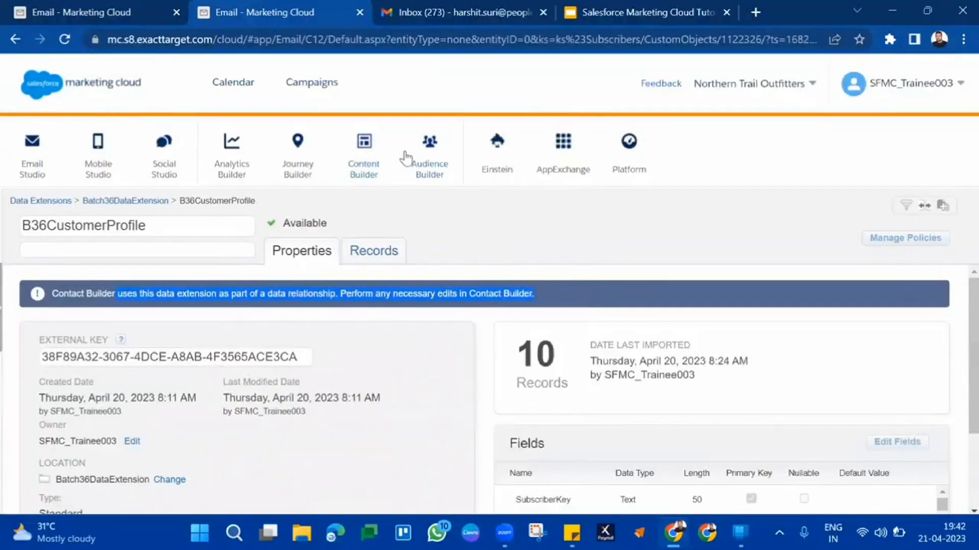
mouse_move(430, 162)
left_click(451, 206)
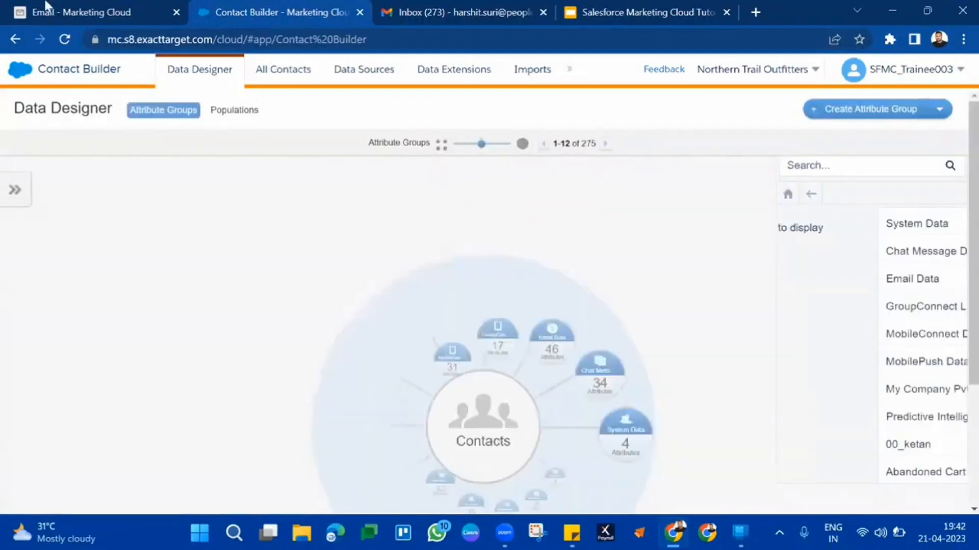
left_click(426, 80)
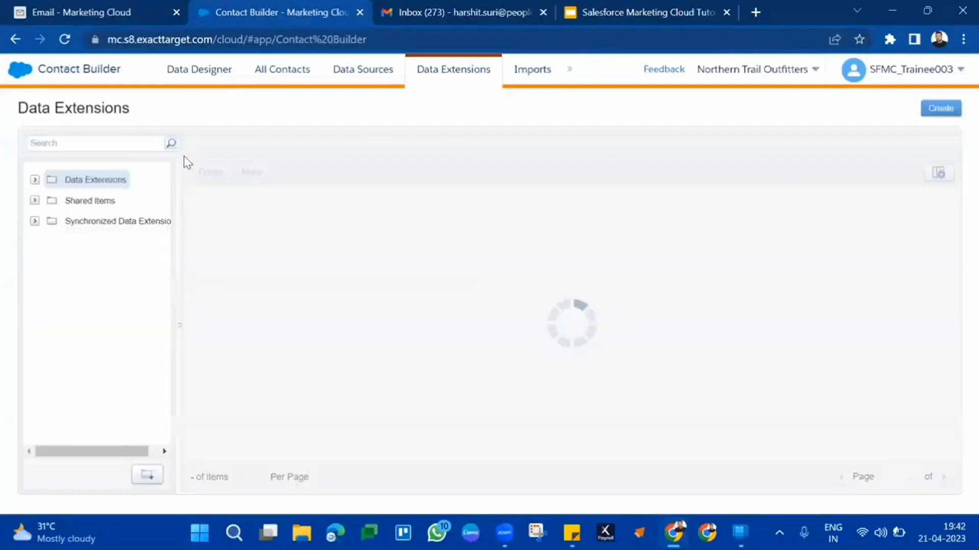
Find the Batch36DataExtension folder among the data extension folders and open B36CustomerProfile from it
left_click(34, 180)
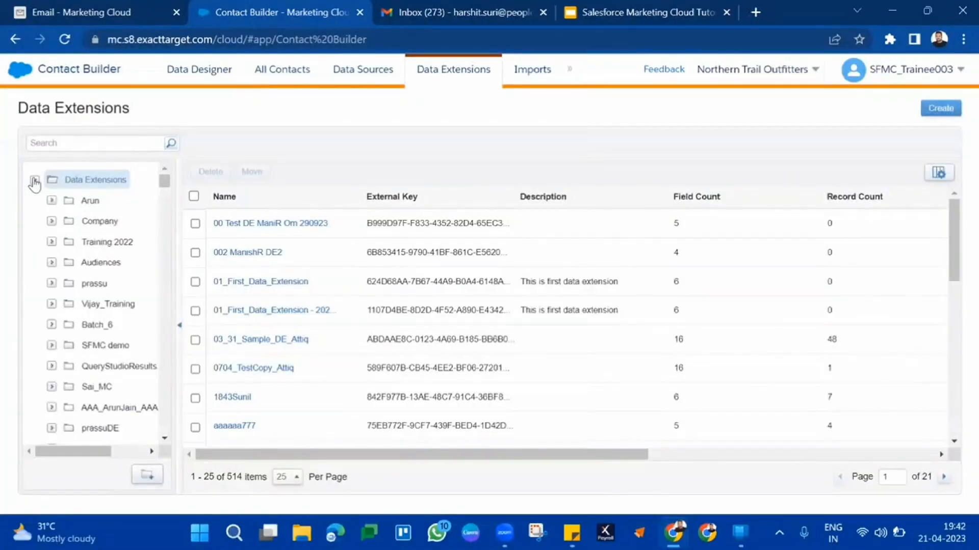
key("ctrl+f")
type("36")
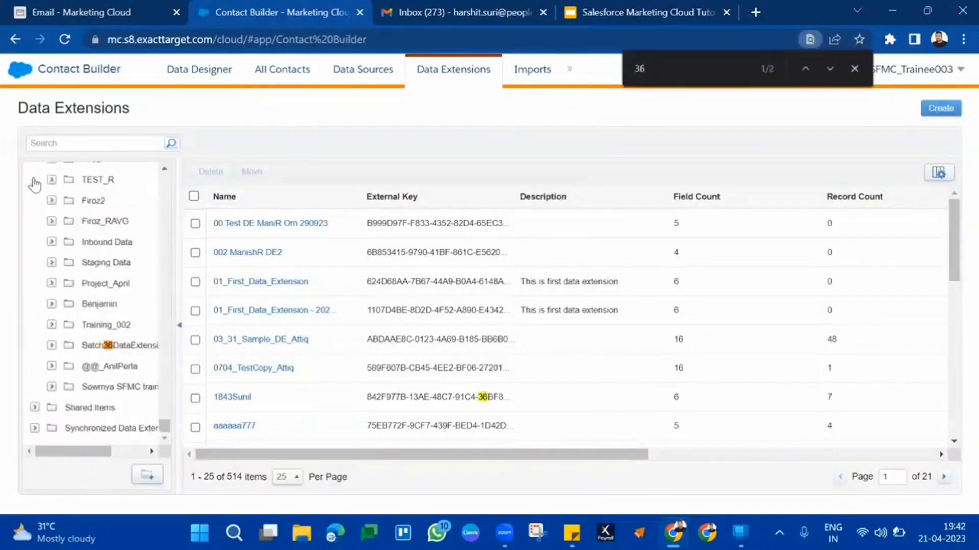
left_click(149, 350)
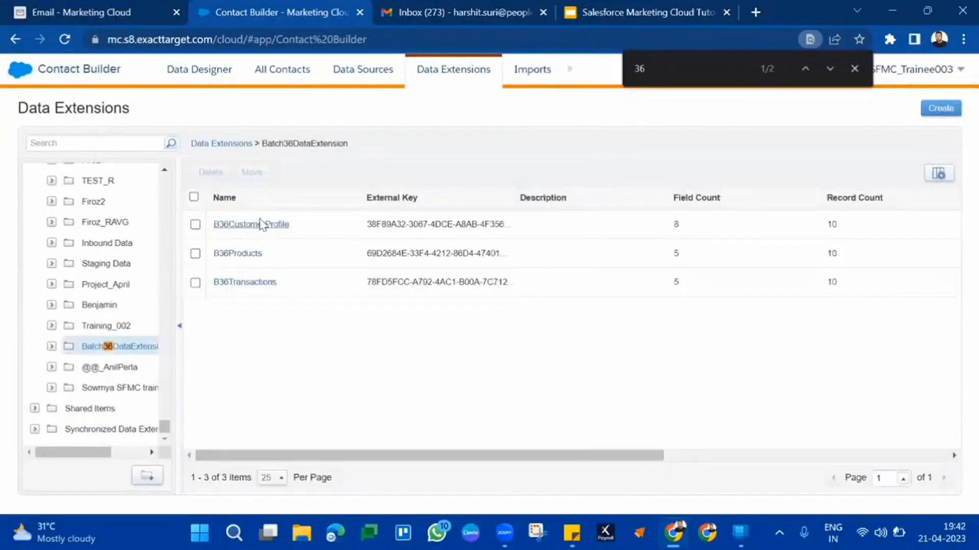
left_click(260, 225)
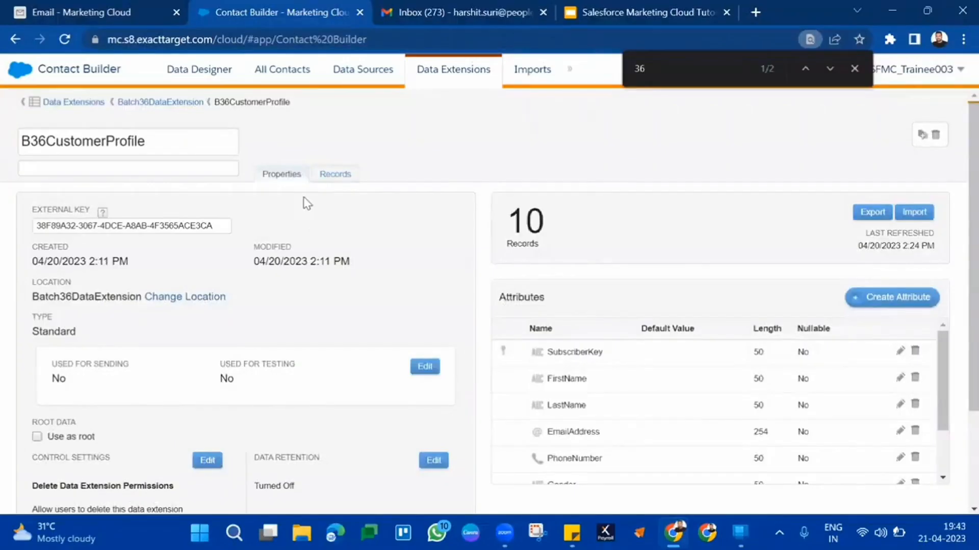
Enable Used for Sending on B36CustomerProfile with SubscriberKey relating to subscribers on Subscriber Key, and save the behavior
scroll(297, 344, "down", 2)
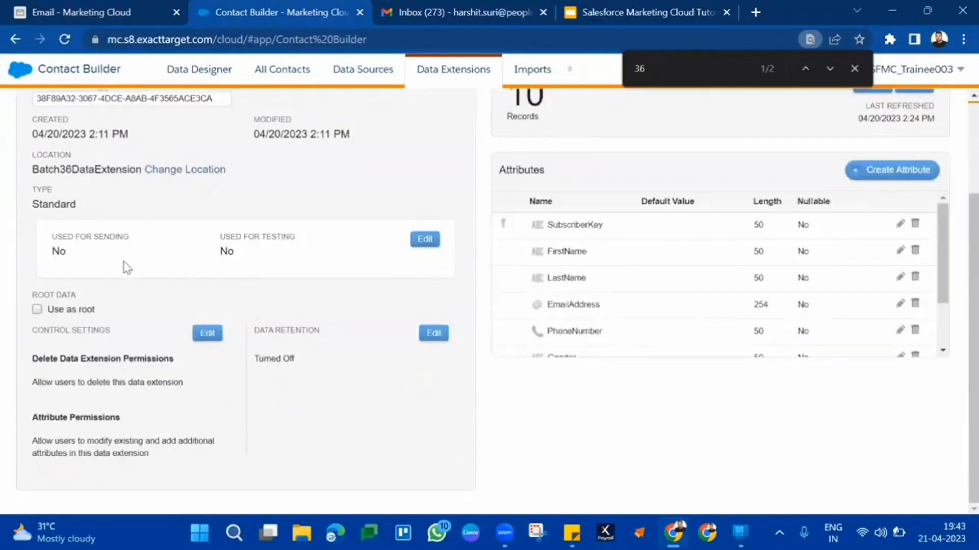
left_click_drag(72, 233, 116, 254)
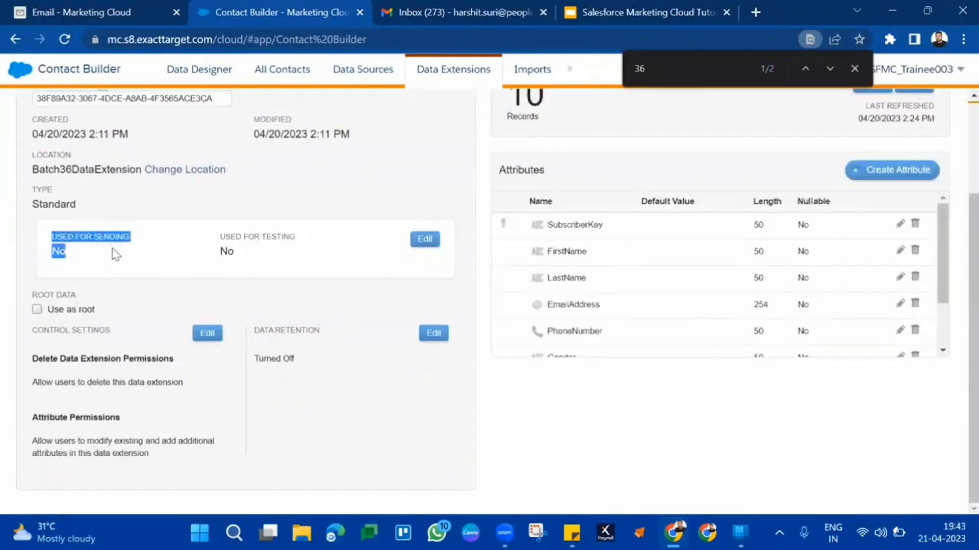
left_click(431, 245)
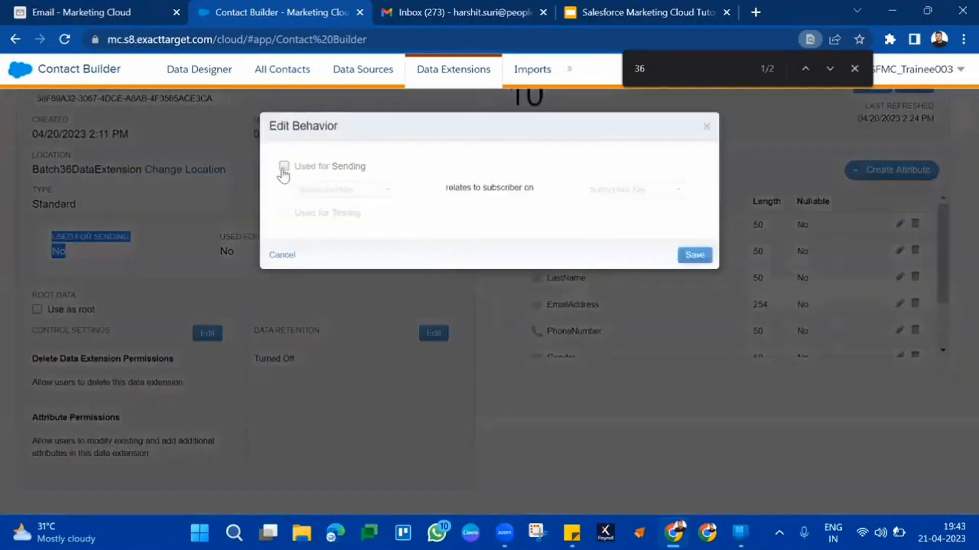
left_click(283, 170)
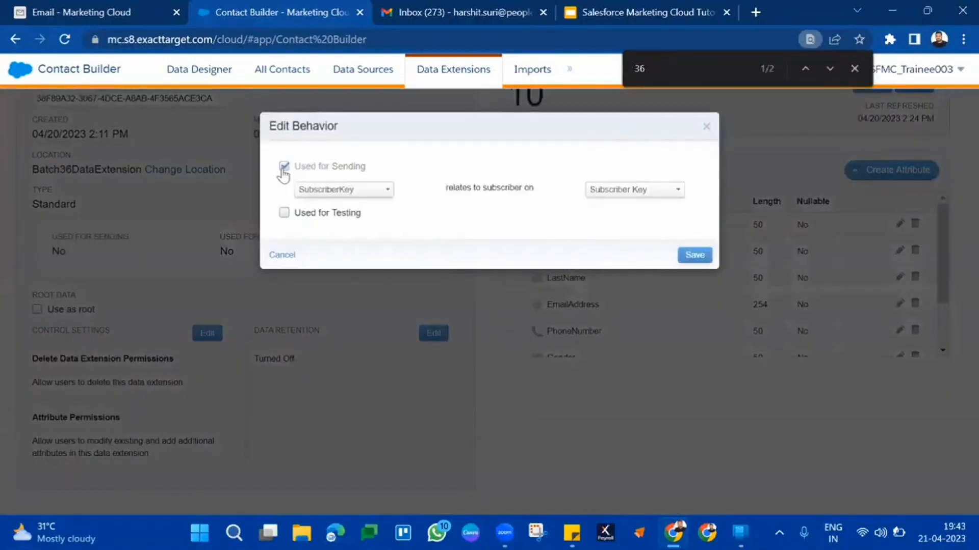
left_click(693, 255)
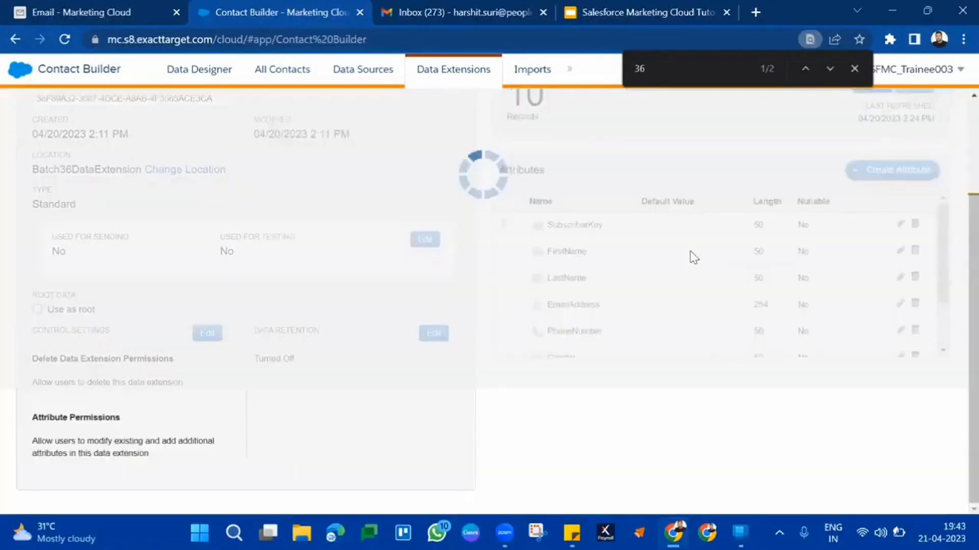
scroll(693, 256, "up", 3)
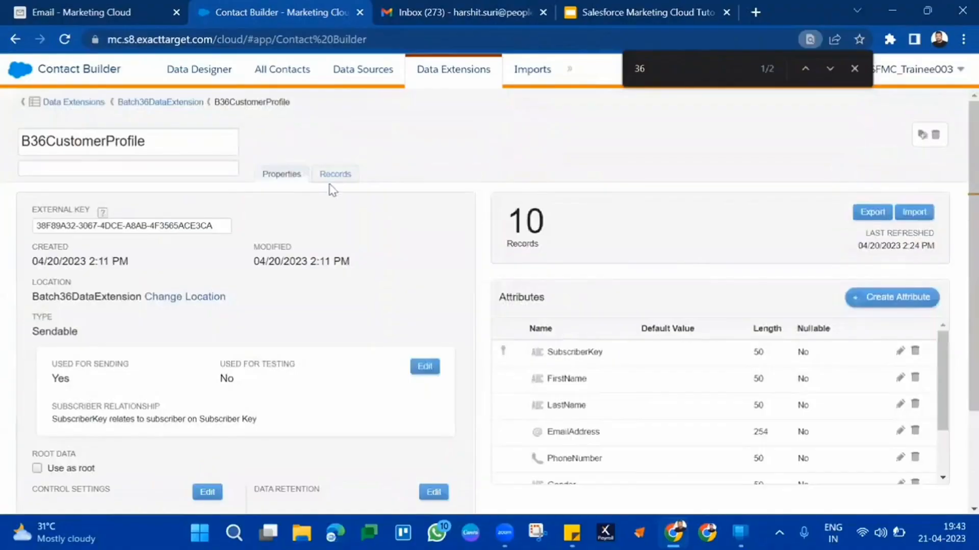
Open the records of B36CustomerProfile and examine the first record's SubscriberKey value
left_click(339, 175)
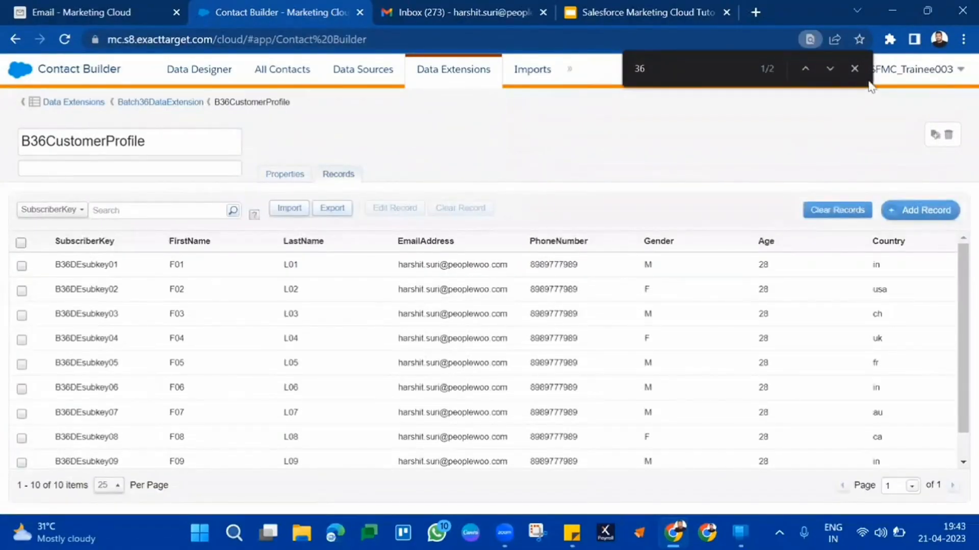
left_click(855, 68)
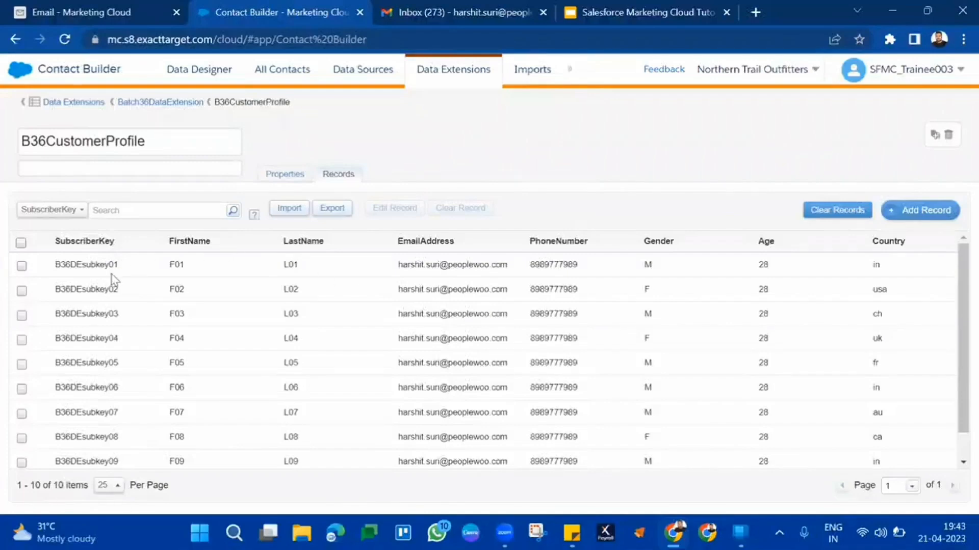
double_click(90, 263)
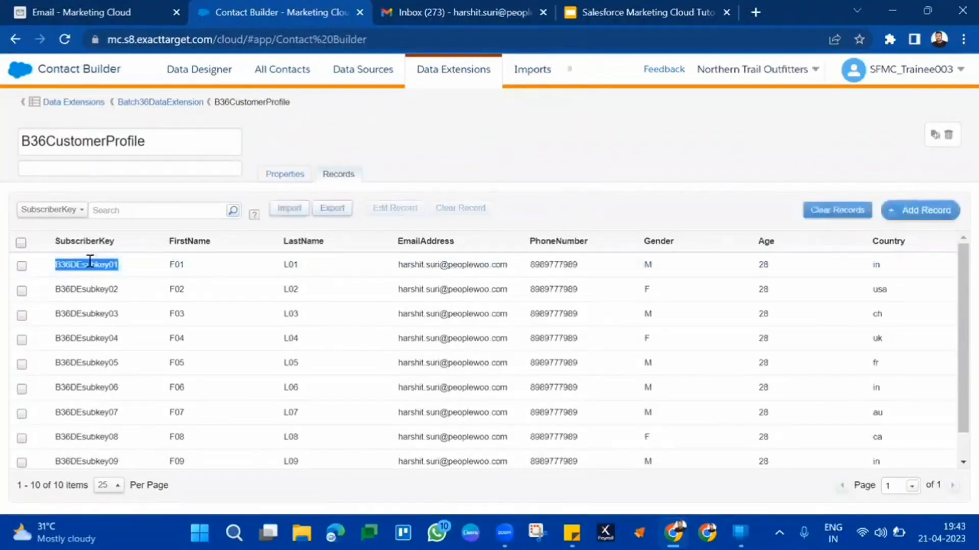
Return to Email Studio and search All Subscribers again for the first B36CustomerProfile record's subscriber key
left_click(128, 11)
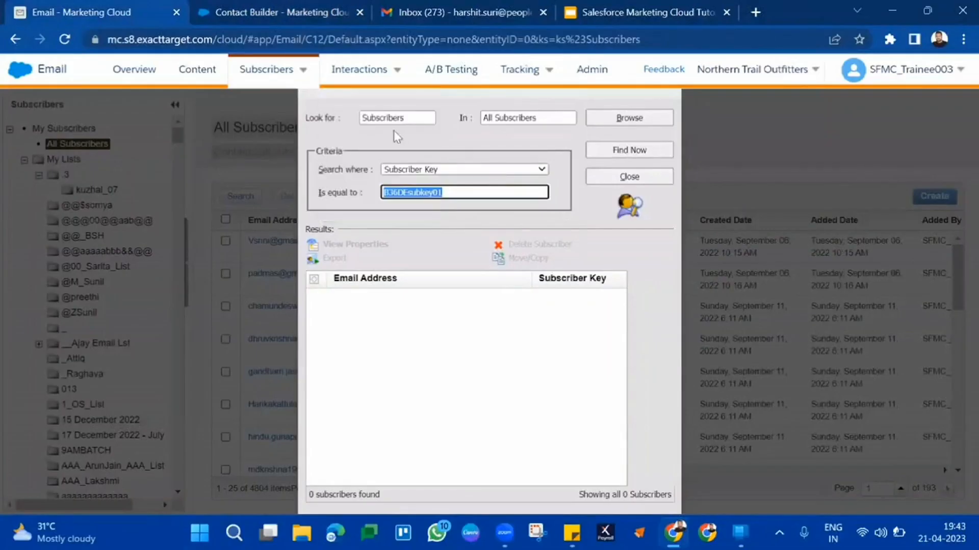
left_click(413, 193)
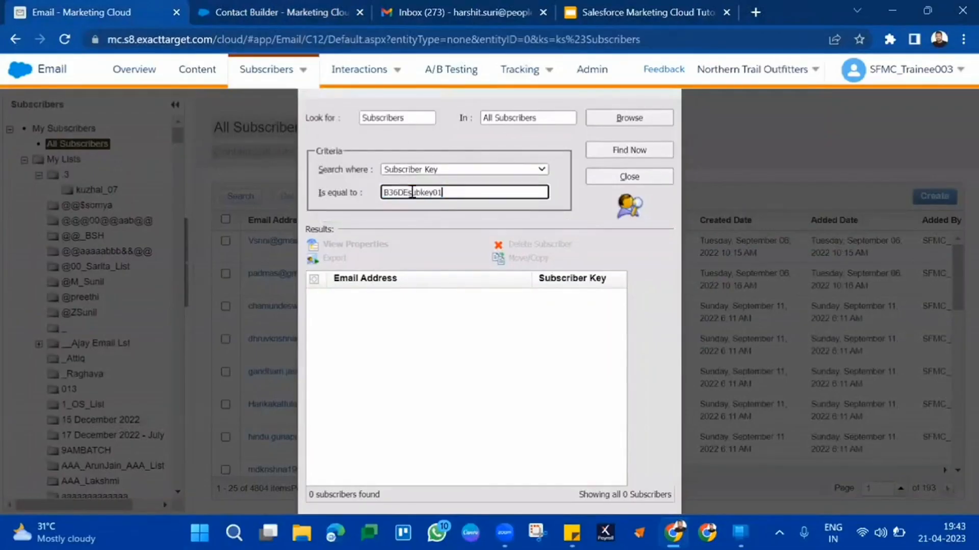
left_click(662, 150)
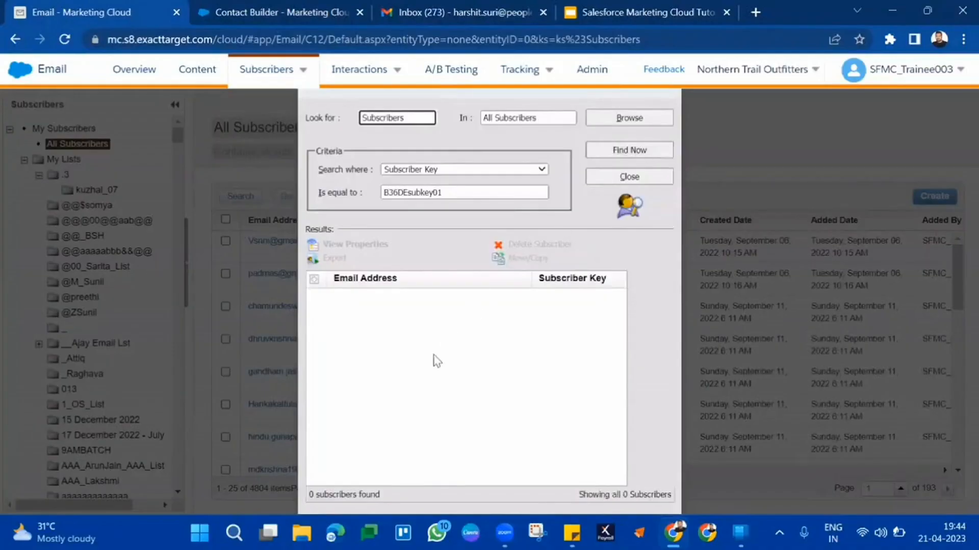
triple_click(325, 497)
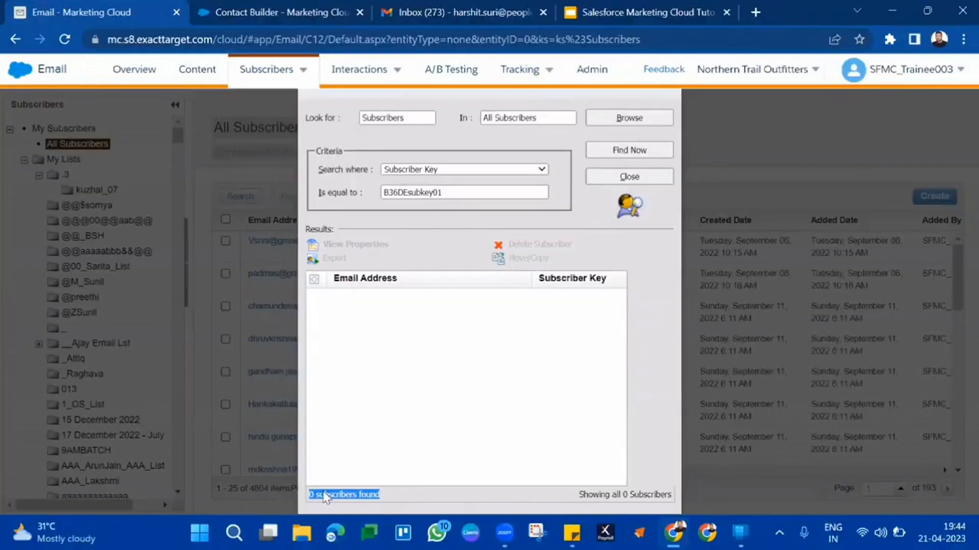
Switch to the Salesforce Marketing Cloud presentation in Google Slides and start its full-screen slideshow
left_click(619, 9)
left_click(789, 76)
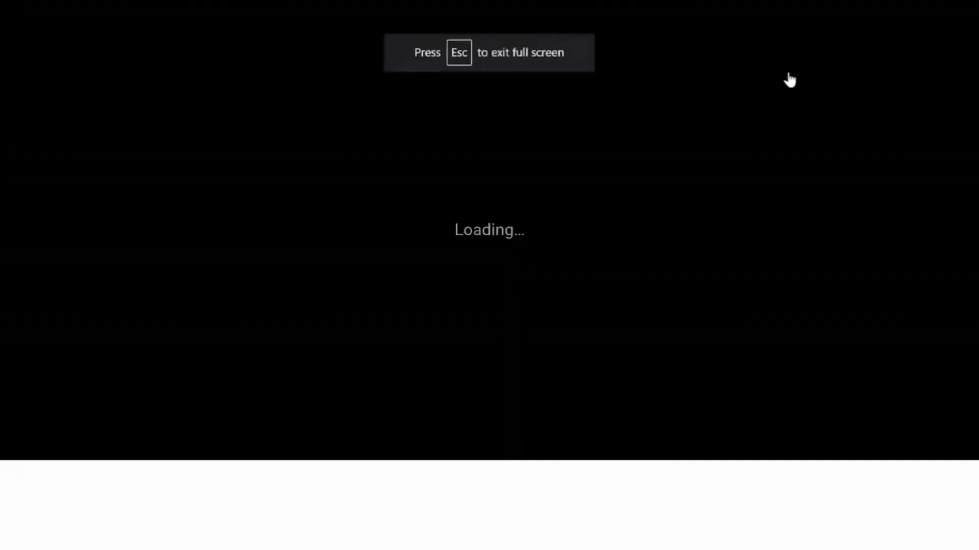